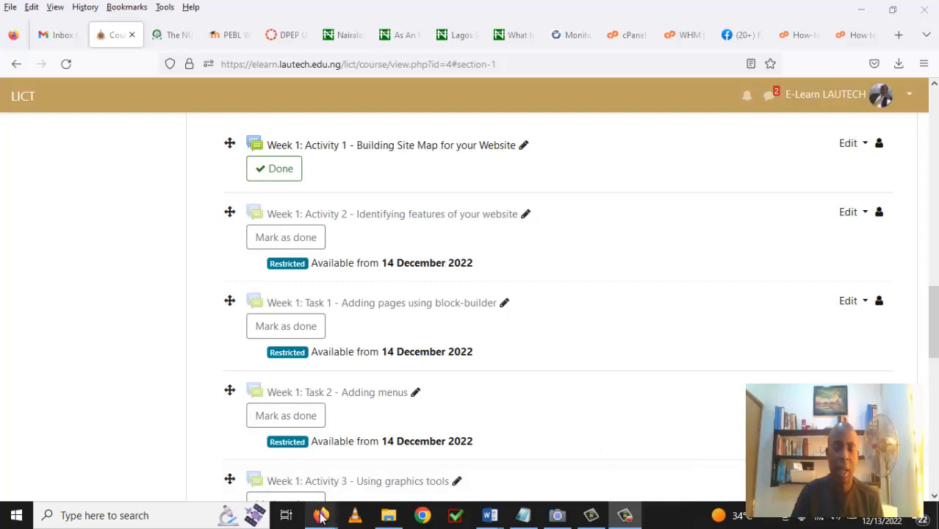
Switch to the 'Home | LAUTECH' browser window showing the site homepage.
{"action": "mouse_move", "coordinate": [322, 516]}
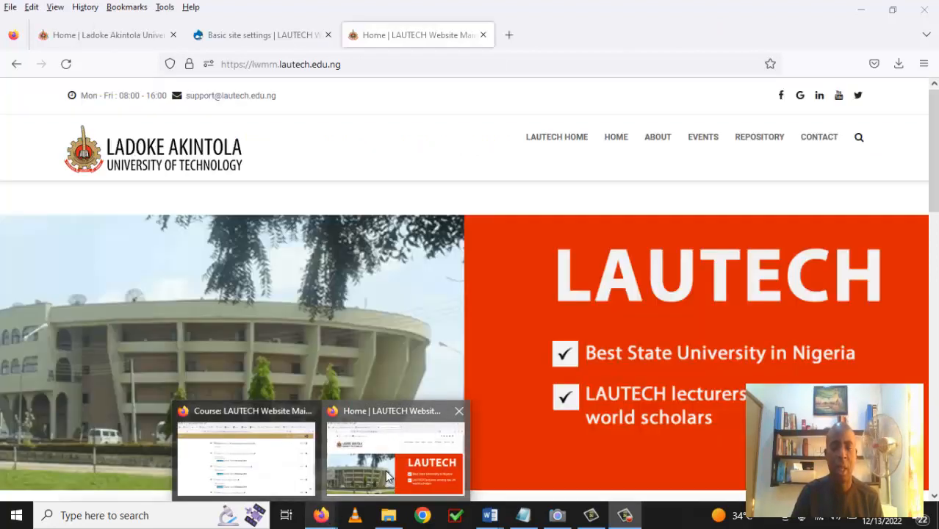
{"action": "left_click", "coordinate": [388, 478]}
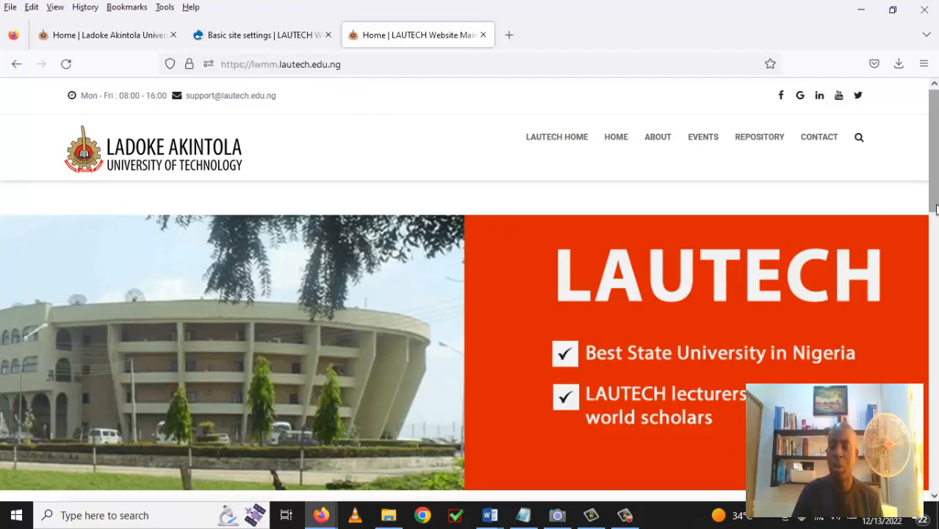
{"action": "mouse_move", "coordinate": [936, 213]}
{"action": "left_mouse_down"}
{"action": "mouse_move", "coordinate": [935, 494]}
{"action": "mouse_move", "coordinate": [935, 215]}
{"action": "left_mouse_up"}
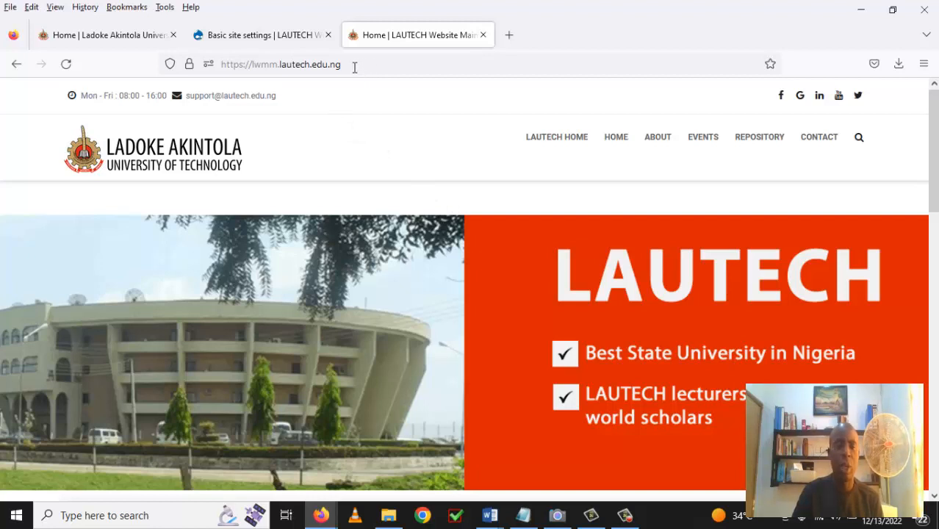
Go to the site's /user login page.
{"action": "left_click", "coordinate": [355, 65]}
{"action": "left_click", "coordinate": [354, 65]}
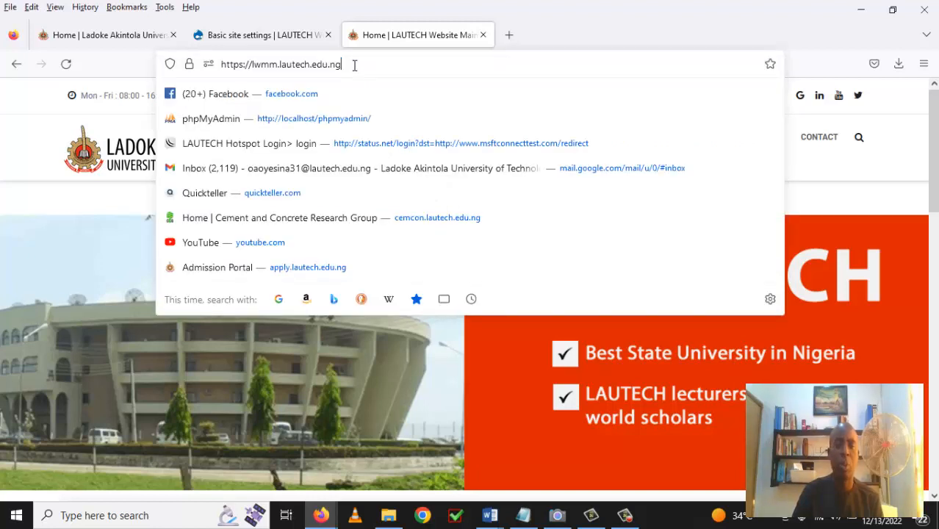
{"action": "type", "text": "/"}
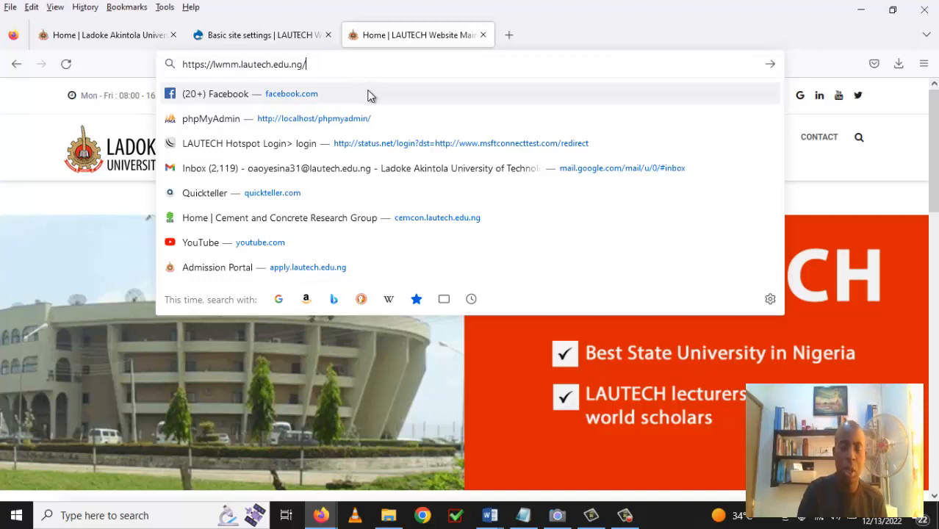
{"action": "type", "text": "user"}
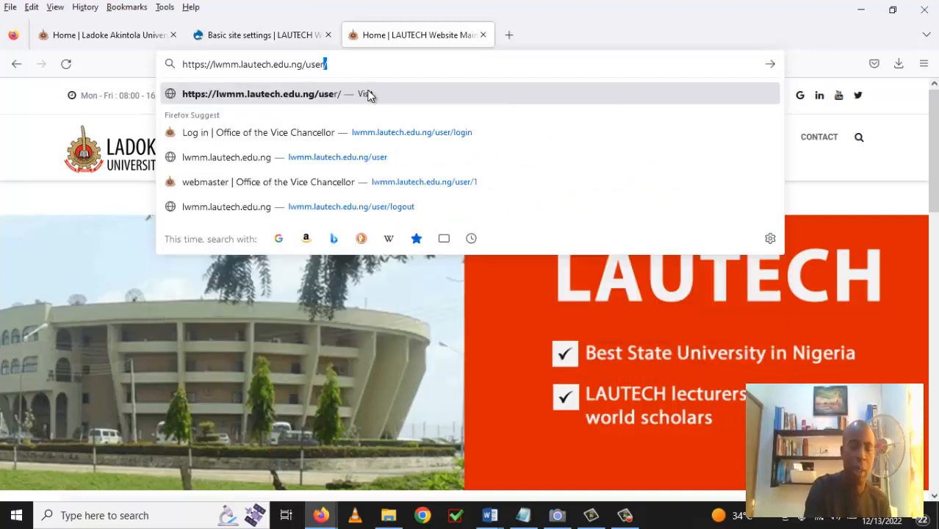
{"action": "key", "text": "BackSpace"}
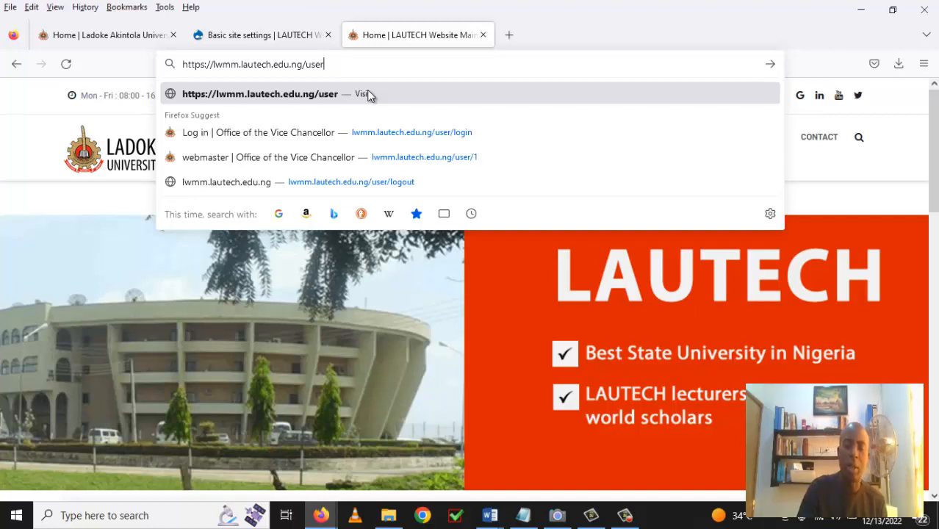
{"action": "left_click", "coordinate": [369, 97]}
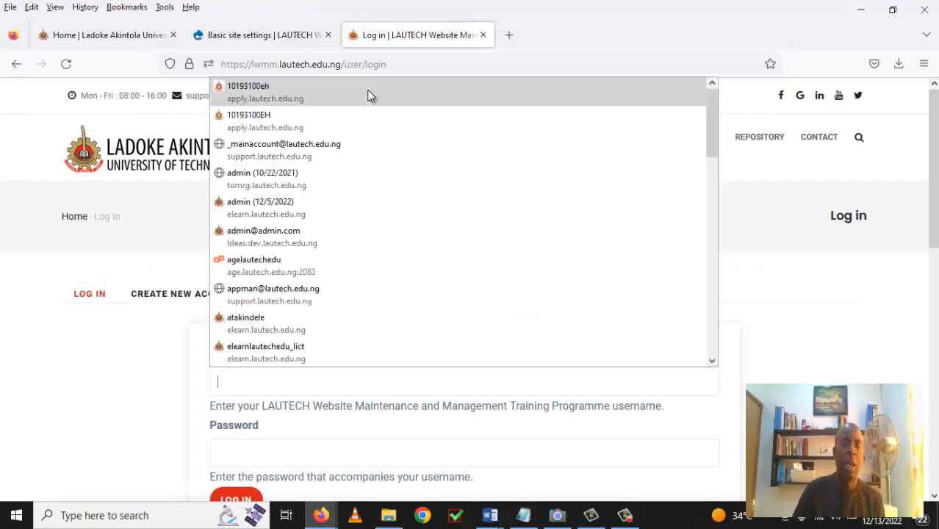
Sign in with the saved administrator login from autofill.
{"action": "type", "text": "we"}
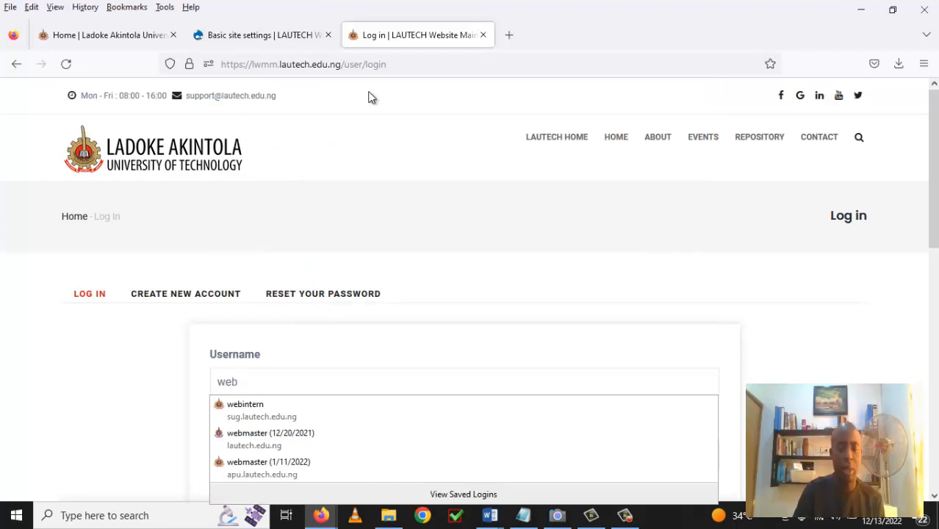
{"action": "type", "text": "b"}
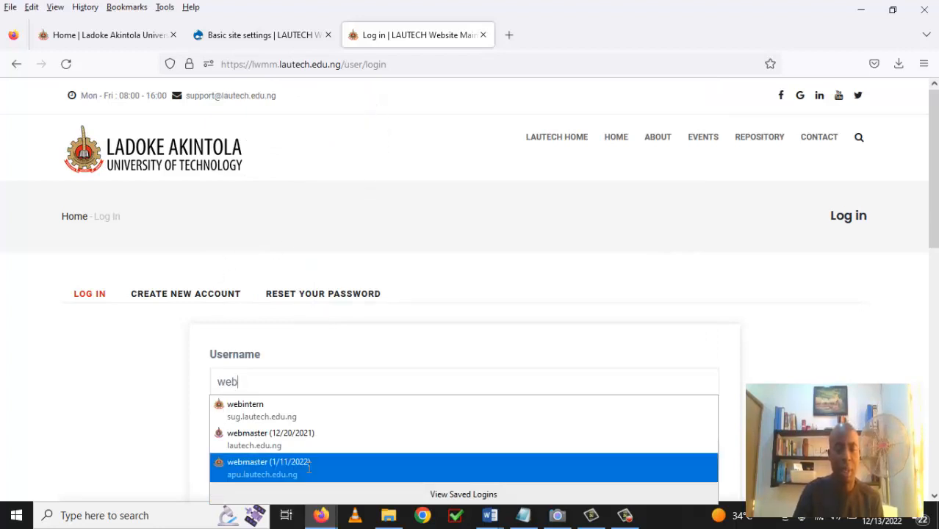
{"action": "left_click", "coordinate": [308, 468]}
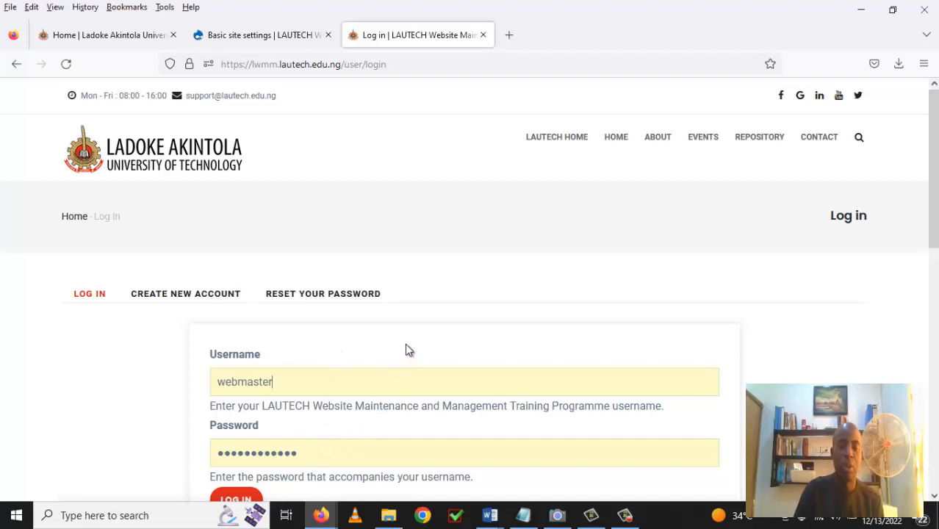
{"action": "scroll", "coordinate": [405, 344], "scroll_direction": "down", "scroll_amount": 2}
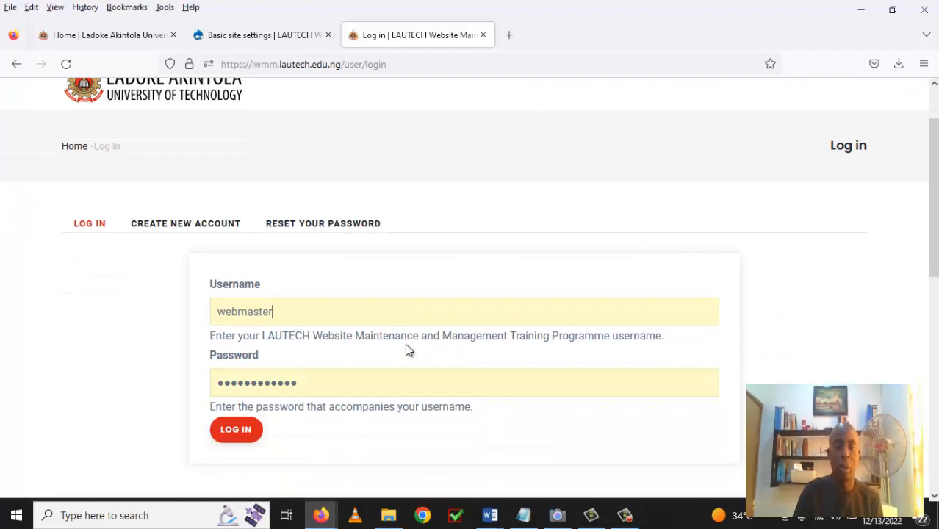
{"action": "left_click", "coordinate": [238, 436]}
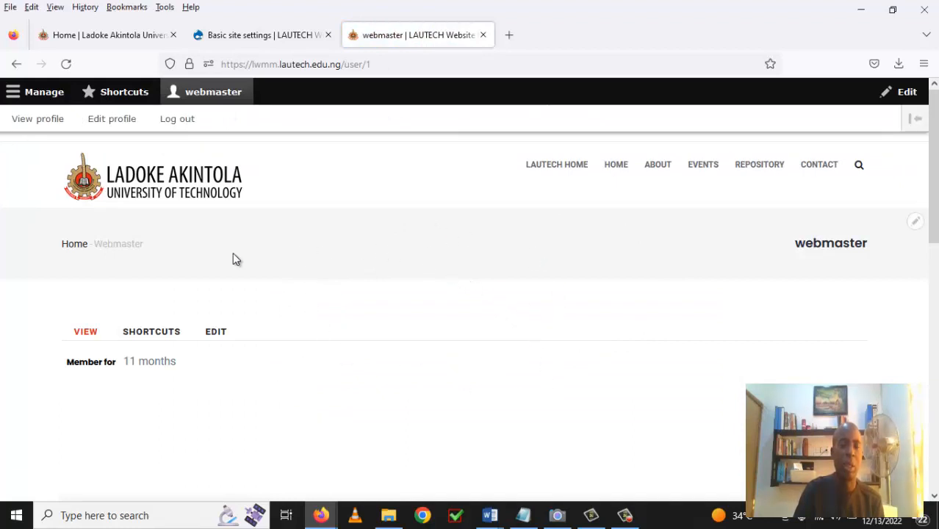
Open Manage > Content to see the content list with the Home basic page.
{"action": "left_click", "coordinate": [44, 93]}
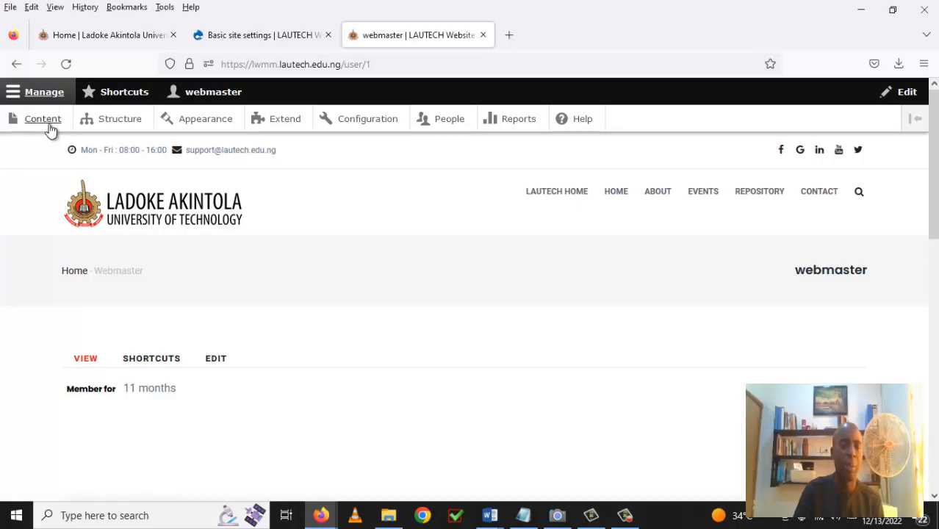
{"action": "left_click", "coordinate": [45, 123]}
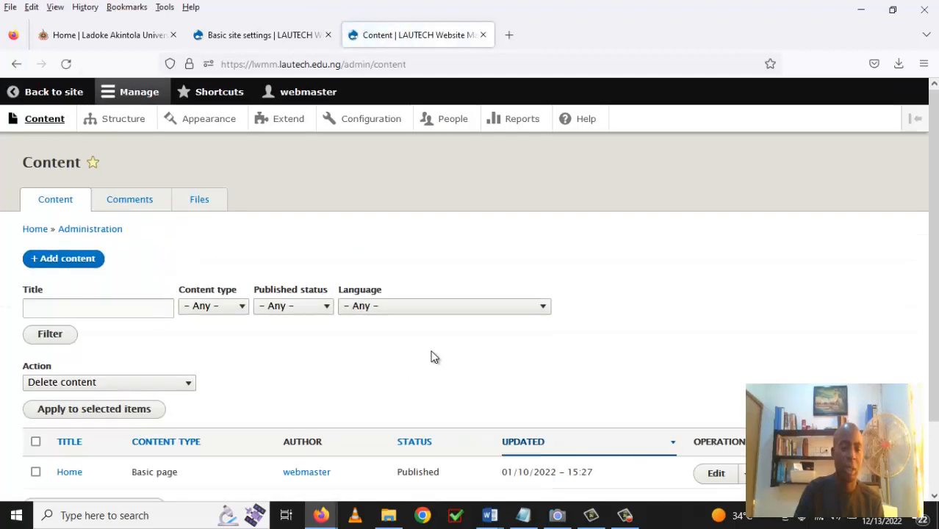
{"action": "scroll", "coordinate": [579, 301], "scroll_direction": "down", "scroll_amount": 2}
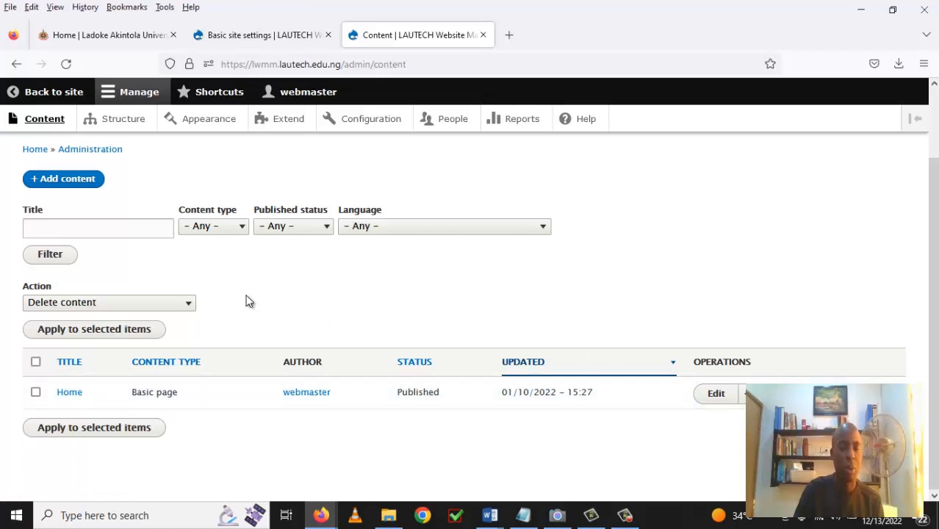
{"action": "scroll", "coordinate": [250, 302], "scroll_direction": "up", "scroll_amount": 2}
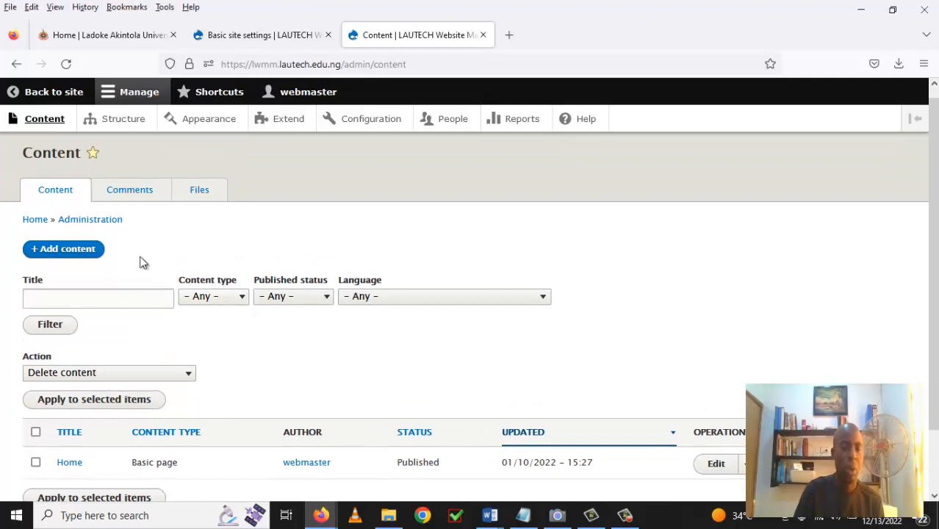
Add new content of type Basic page.
{"action": "left_click", "coordinate": [73, 250]}
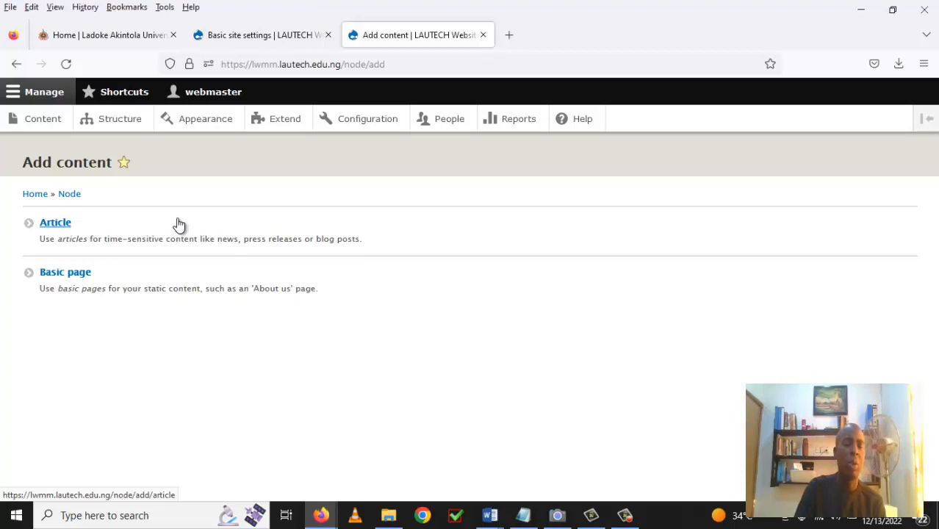
{"action": "left_click", "coordinate": [76, 280]}
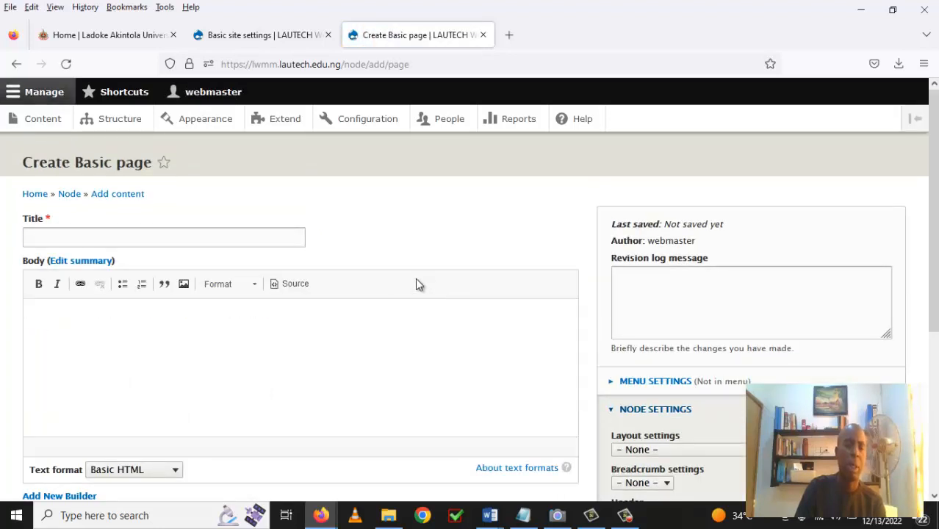
Enter 'About' as the page title and review the Block builder and node settings.
{"action": "left_click", "coordinate": [210, 237]}
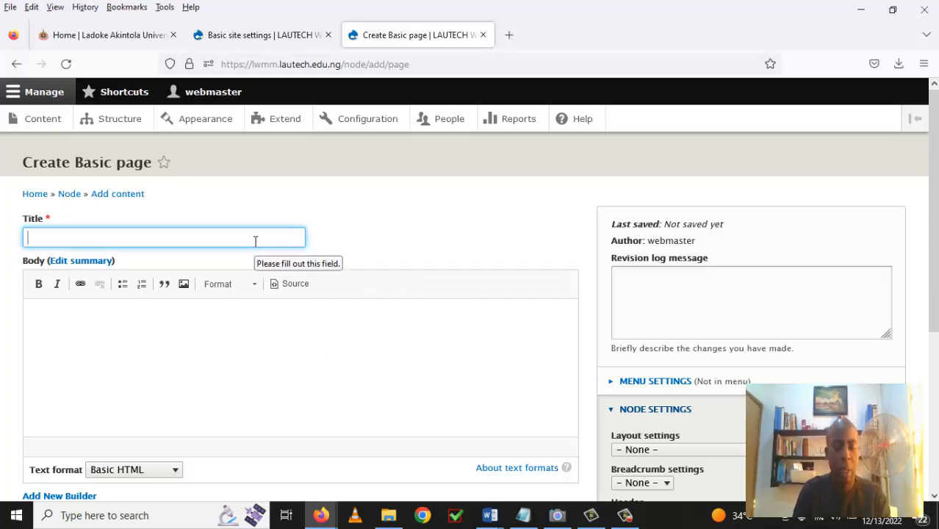
{"action": "type", "text": "Abou"}
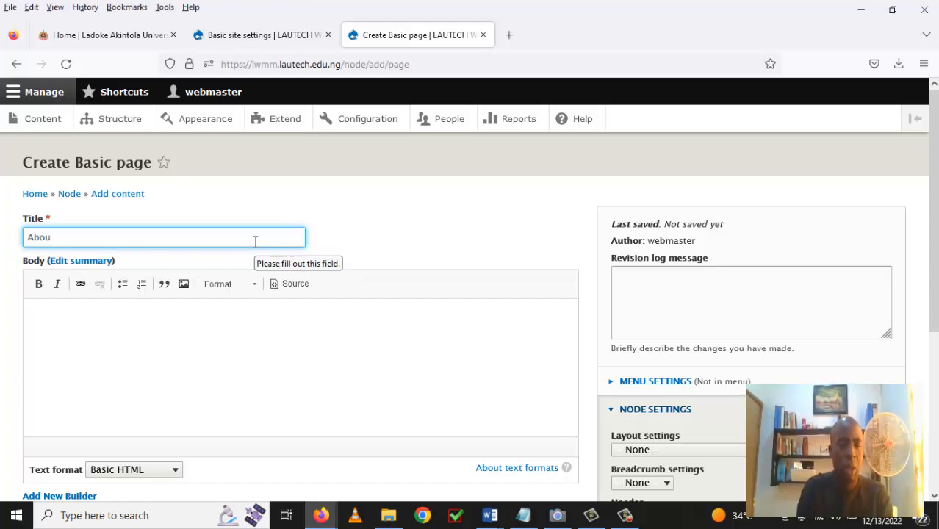
{"action": "type", "text": "t"}
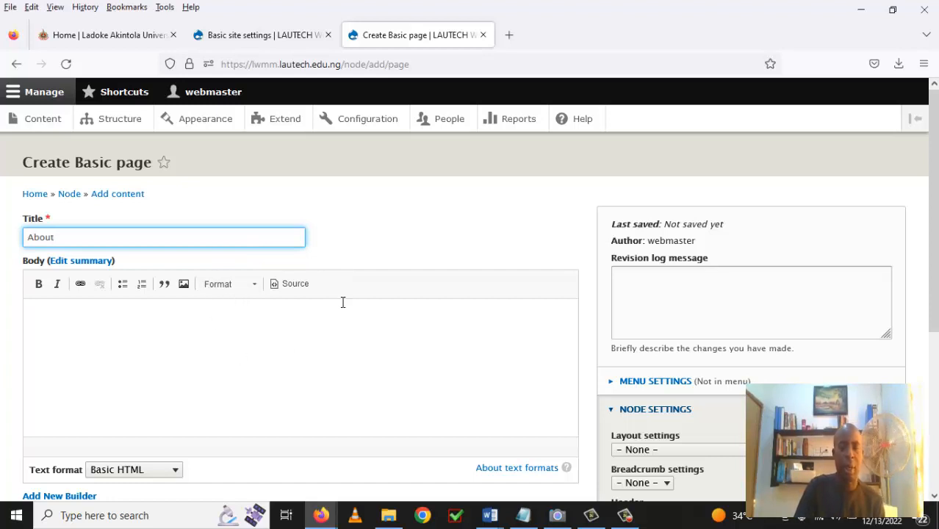
{"action": "scroll", "coordinate": [342, 302], "scroll_direction": "down", "scroll_amount": 2}
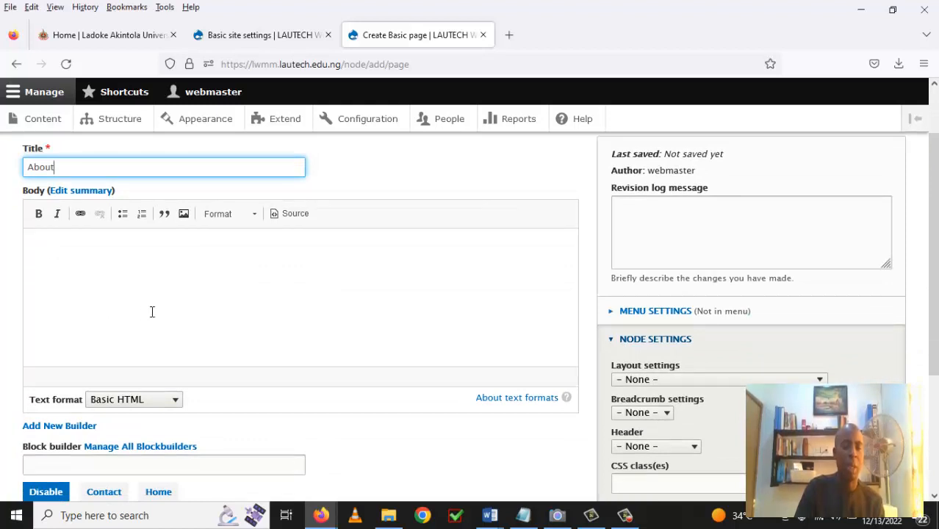
{"action": "scroll", "coordinate": [152, 311], "scroll_direction": "down", "scroll_amount": 2}
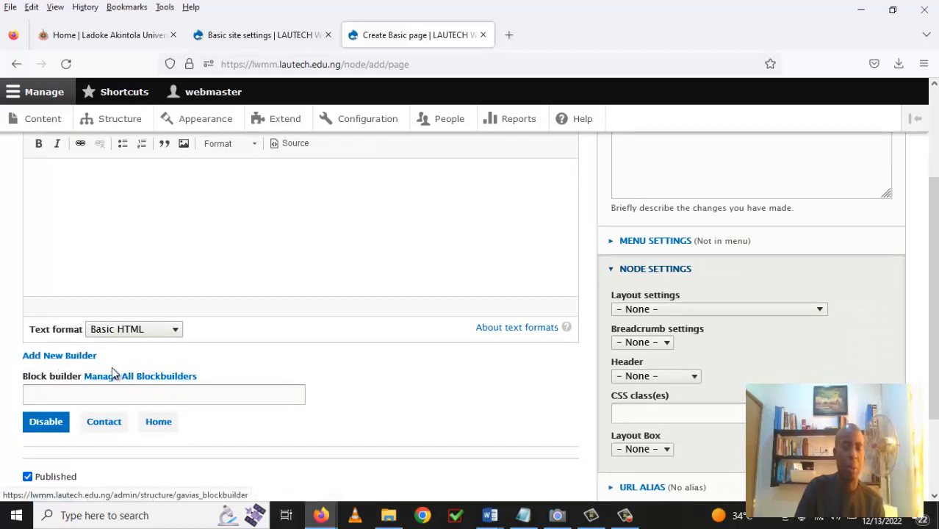
{"action": "scroll", "coordinate": [224, 360], "scroll_direction": "down", "scroll_amount": 2}
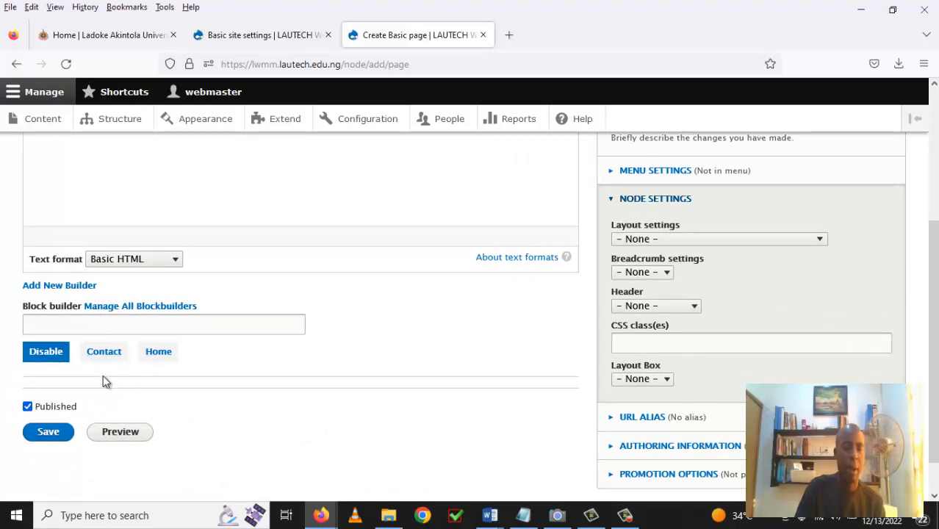
{"action": "scroll", "coordinate": [143, 406], "scroll_direction": "down", "scroll_amount": 1}
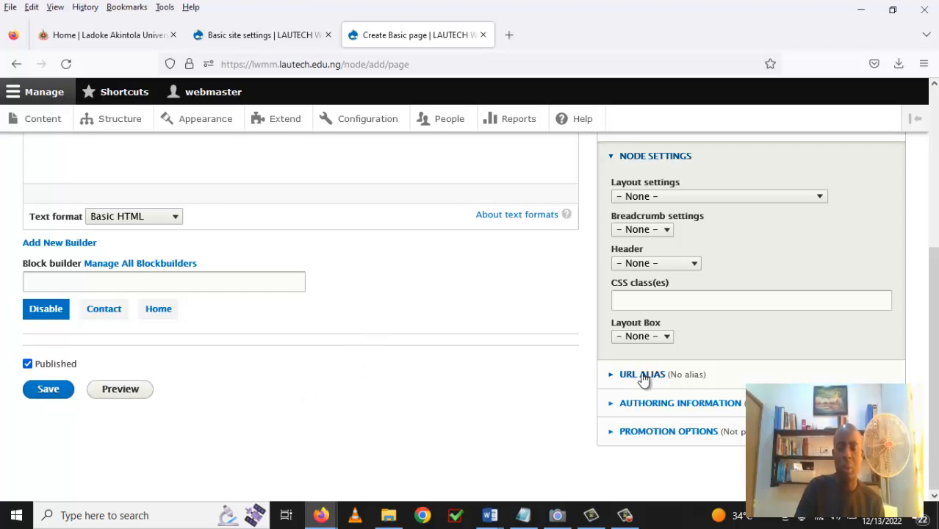
Give the page the URL alias /about and save it.
{"action": "left_click", "coordinate": [613, 380]}
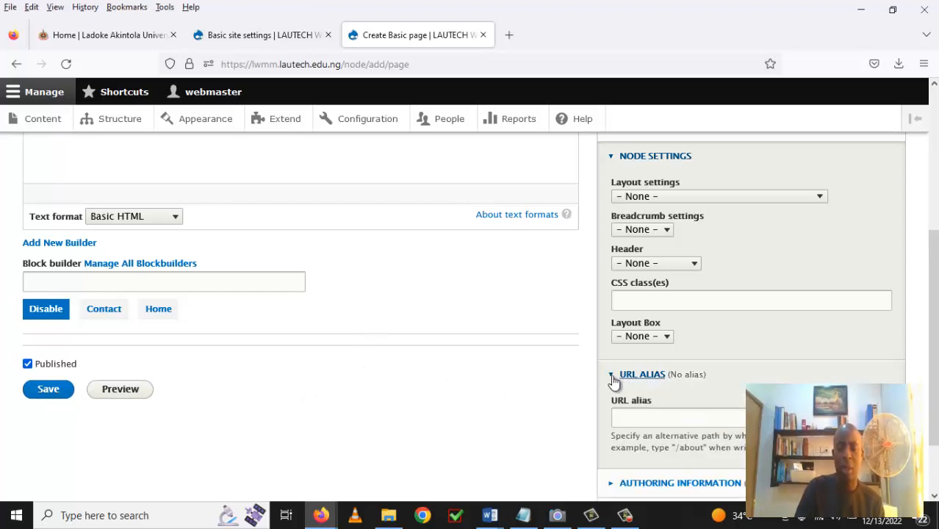
{"action": "left_click", "coordinate": [634, 419]}
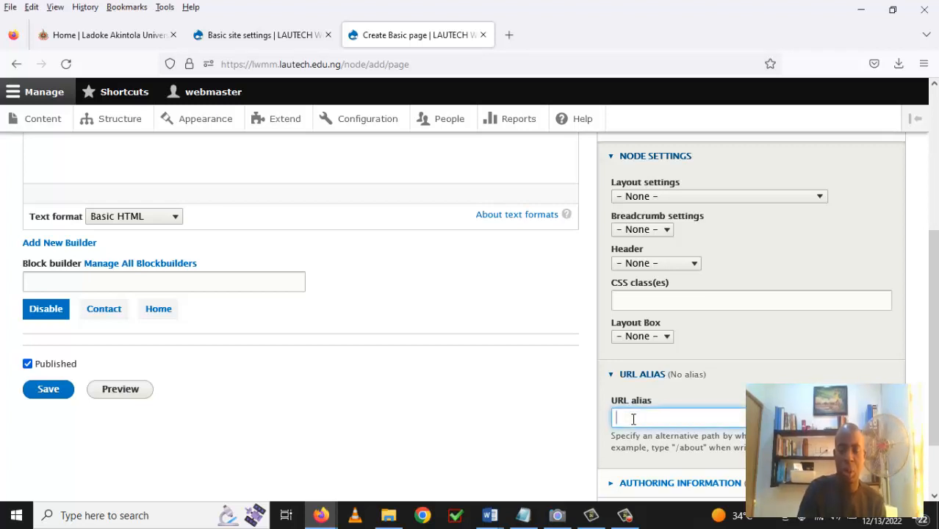
{"action": "type", "text": "/"}
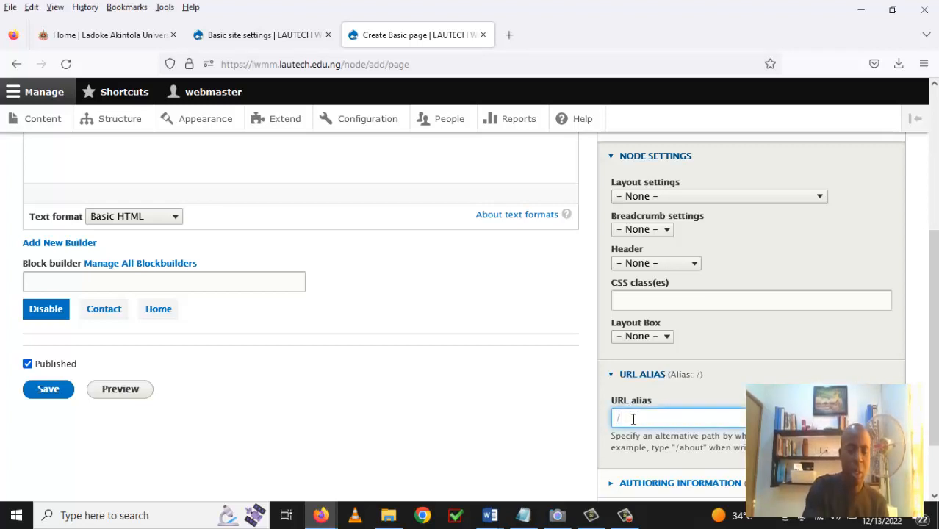
{"action": "type", "text": "a"}
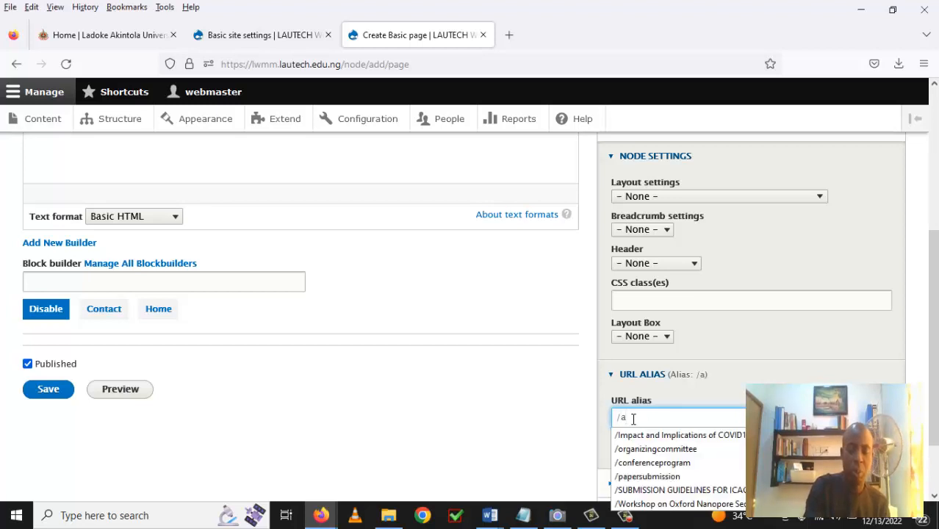
{"action": "type", "text": "bout"}
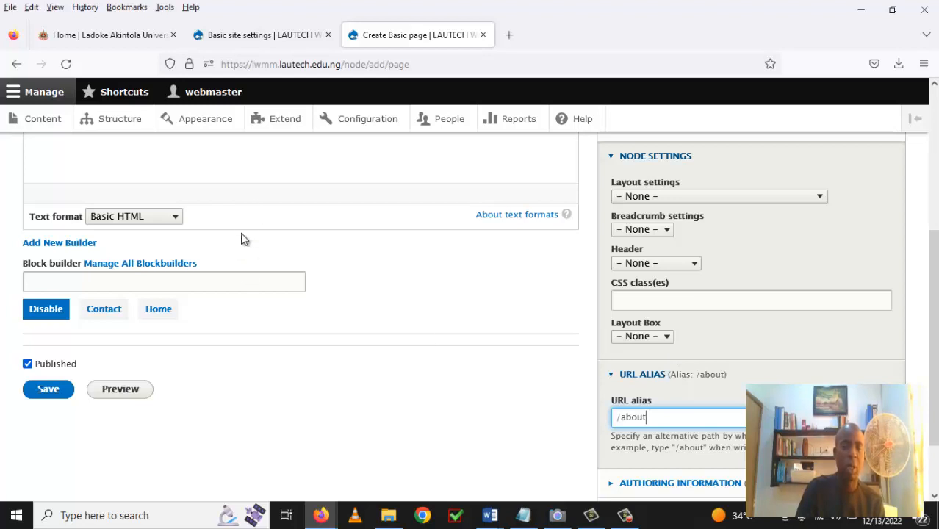
{"action": "scroll", "coordinate": [240, 239], "scroll_direction": "up", "scroll_amount": 2}
{"action": "scroll", "coordinate": [240, 242], "scroll_direction": "up", "scroll_amount": 3}
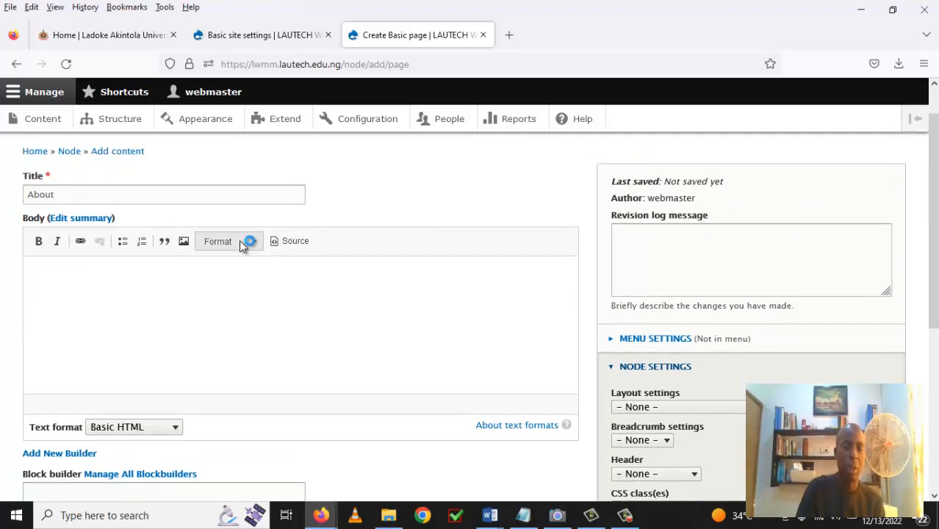
{"action": "scroll", "coordinate": [243, 246], "scroll_direction": "down", "scroll_amount": 5}
{"action": "scroll", "coordinate": [242, 248], "scroll_direction": "down", "scroll_amount": 2}
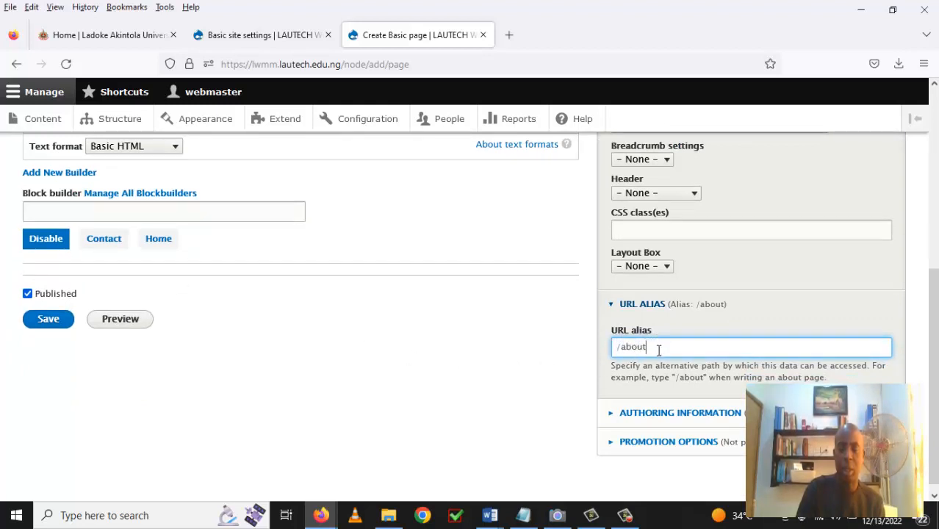
{"action": "left_click", "coordinate": [47, 328]}
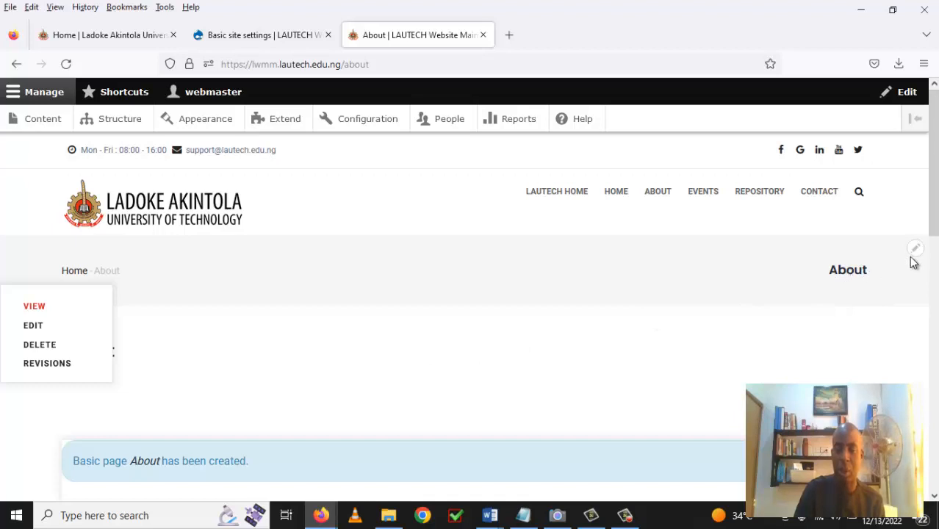
Scroll the new About page down to the footer and back up.
{"action": "scroll", "coordinate": [932, 258], "scroll_direction": "down", "scroll_amount": 1}
{"action": "scroll", "coordinate": [932, 257], "scroll_direction": "down", "scroll_amount": 2}
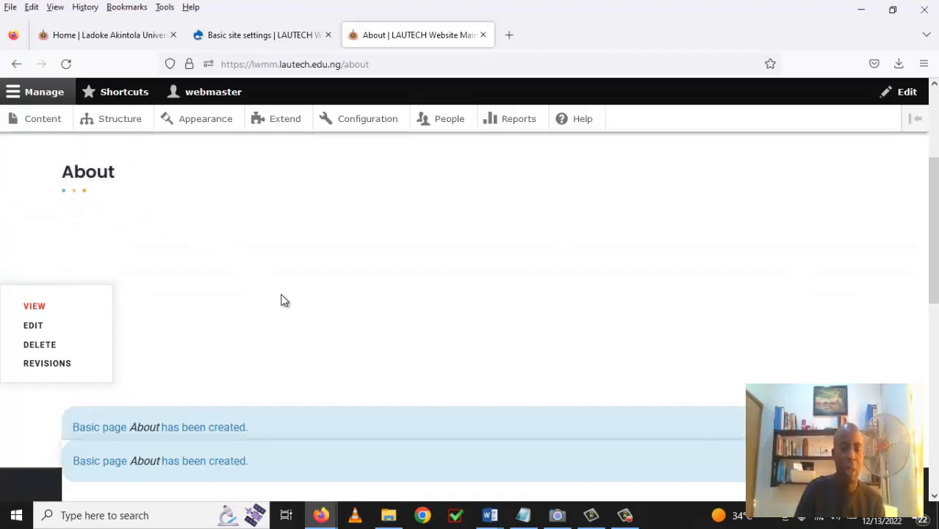
{"action": "scroll", "coordinate": [283, 300], "scroll_direction": "down", "scroll_amount": 3}
{"action": "scroll", "coordinate": [478, 308], "scroll_direction": "down", "scroll_amount": 3}
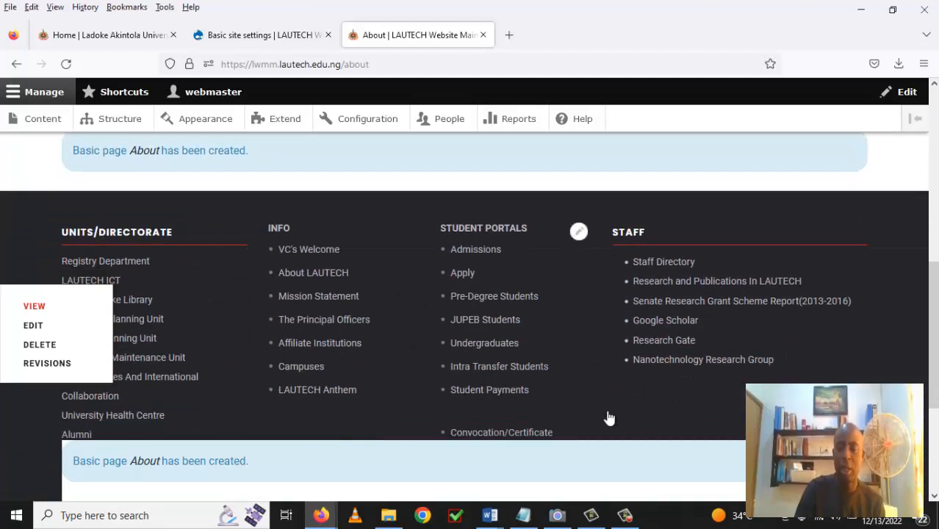
{"action": "scroll", "coordinate": [935, 374], "scroll_direction": "down", "scroll_amount": 1}
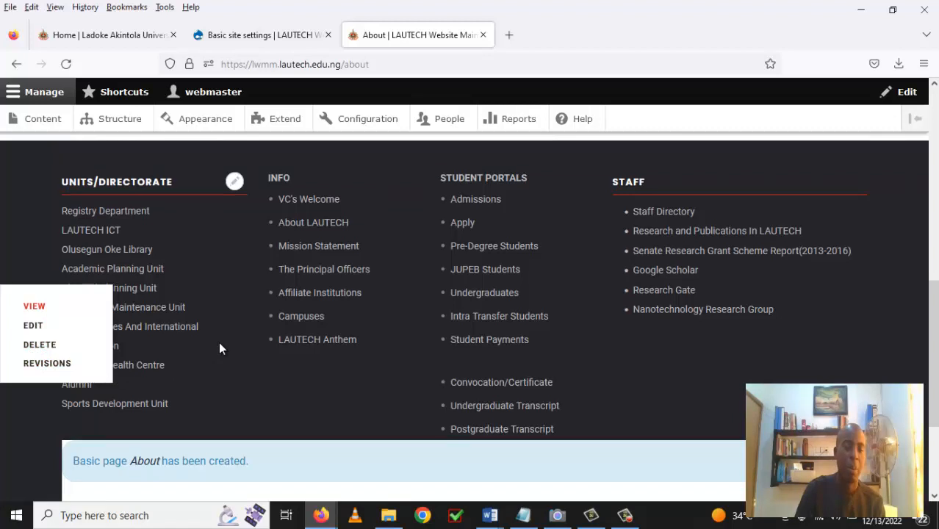
{"action": "scroll", "coordinate": [219, 345], "scroll_direction": "up", "scroll_amount": 5}
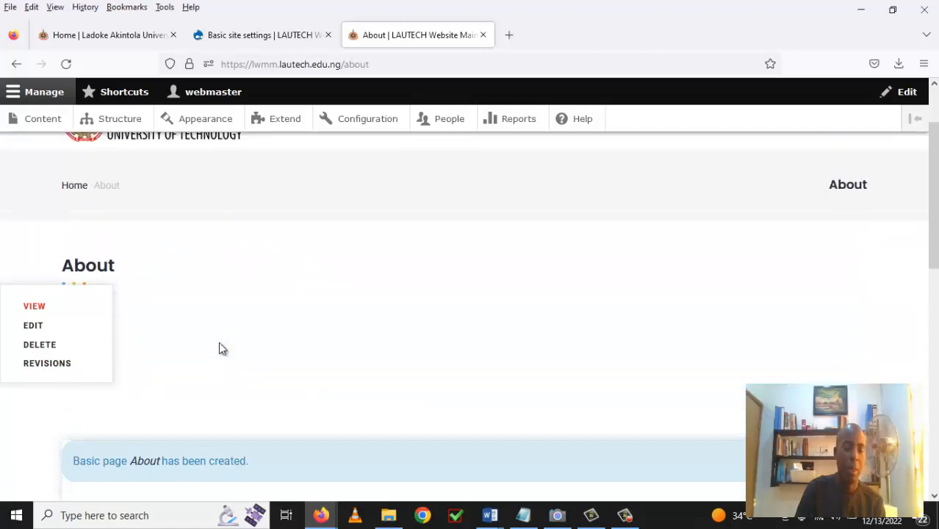
Open the About page's edit form and scroll down to the Block builder section.
{"action": "left_click", "coordinate": [33, 333]}
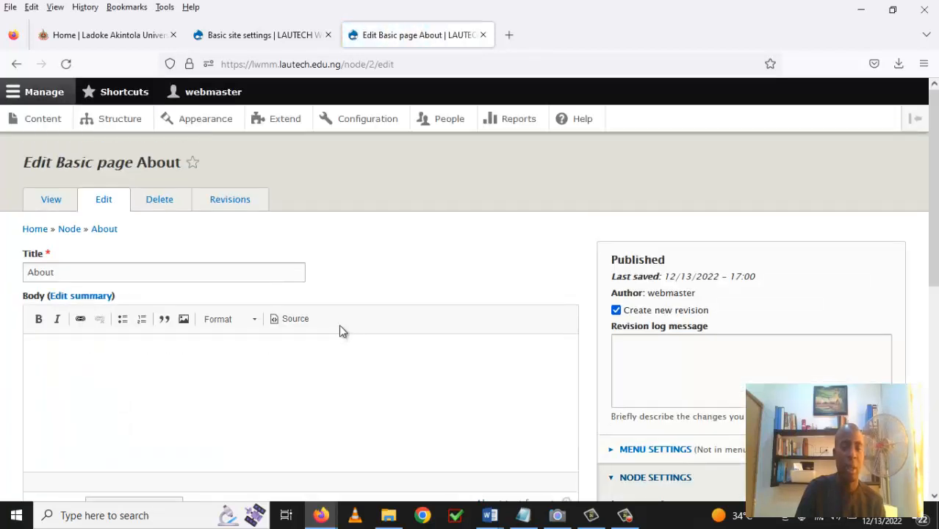
{"action": "scroll", "coordinate": [339, 325], "scroll_direction": "down", "scroll_amount": 1}
{"action": "scroll", "coordinate": [341, 327], "scroll_direction": "down", "scroll_amount": 3}
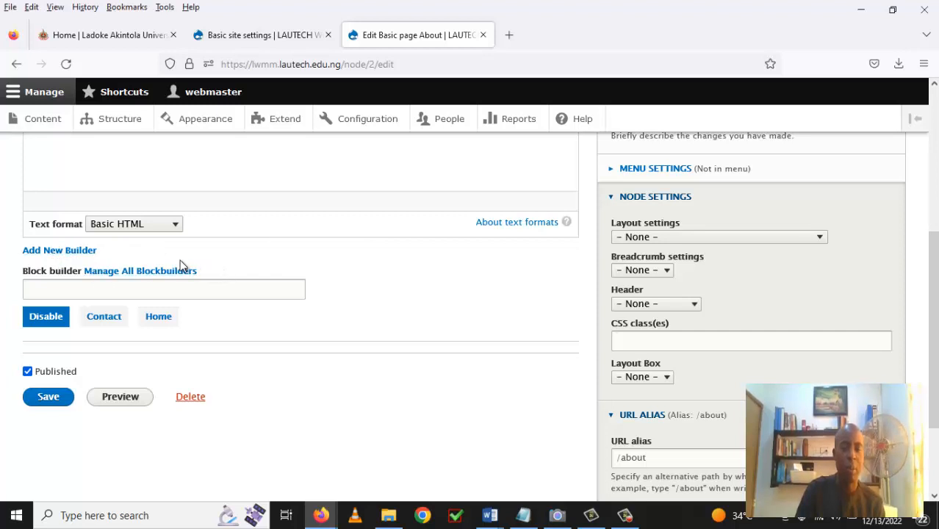
{"action": "scroll", "coordinate": [303, 222], "scroll_direction": "up", "scroll_amount": 5}
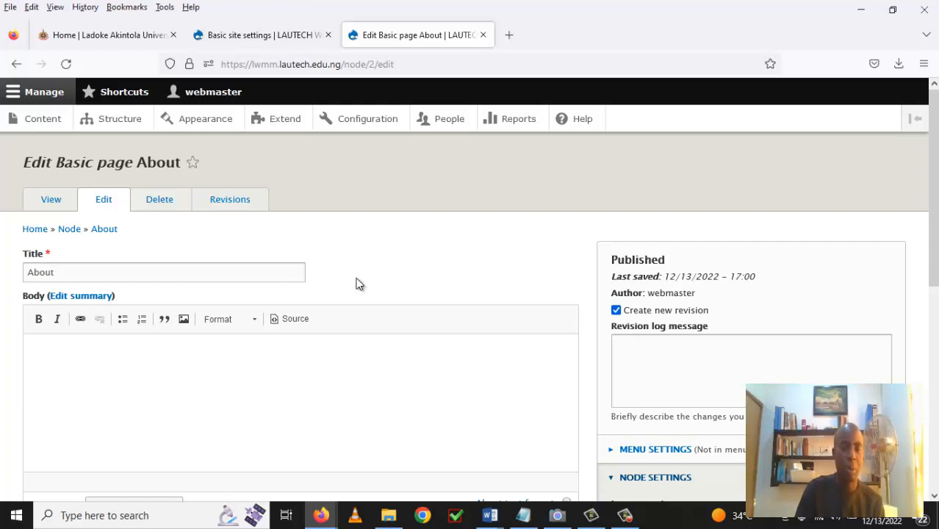
{"action": "scroll", "coordinate": [357, 282], "scroll_direction": "down", "scroll_amount": 2}
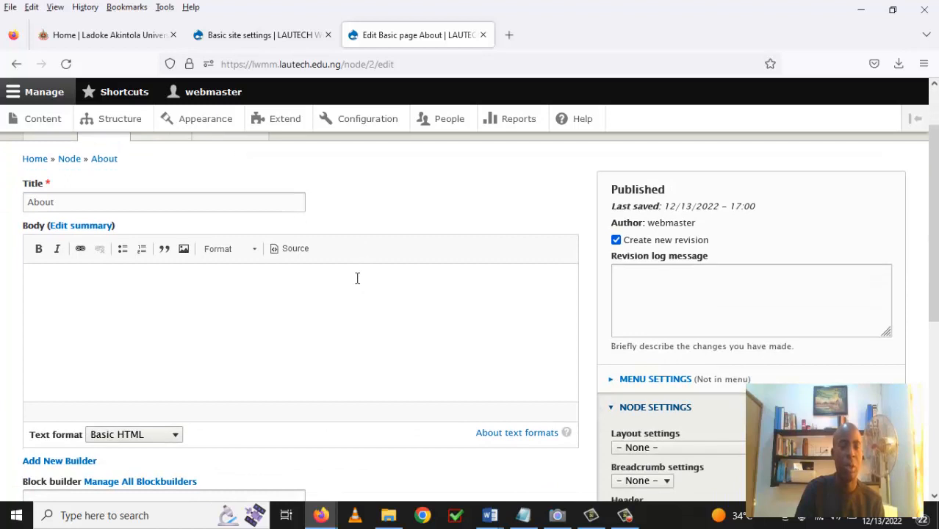
{"action": "scroll", "coordinate": [359, 280], "scroll_direction": "down", "scroll_amount": 4}
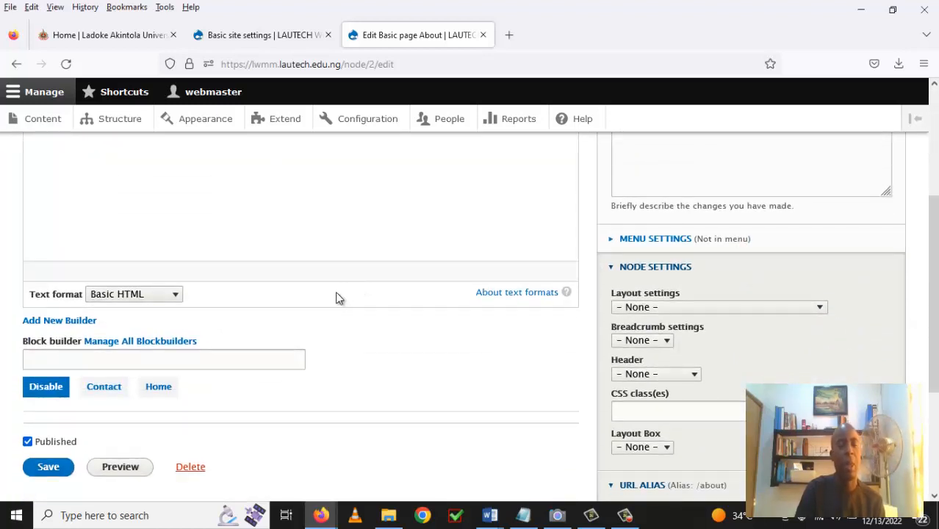
{"action": "scroll", "coordinate": [339, 298], "scroll_direction": "down", "scroll_amount": 2}
{"action": "scroll", "coordinate": [337, 298], "scroll_direction": "down", "scroll_amount": 2}
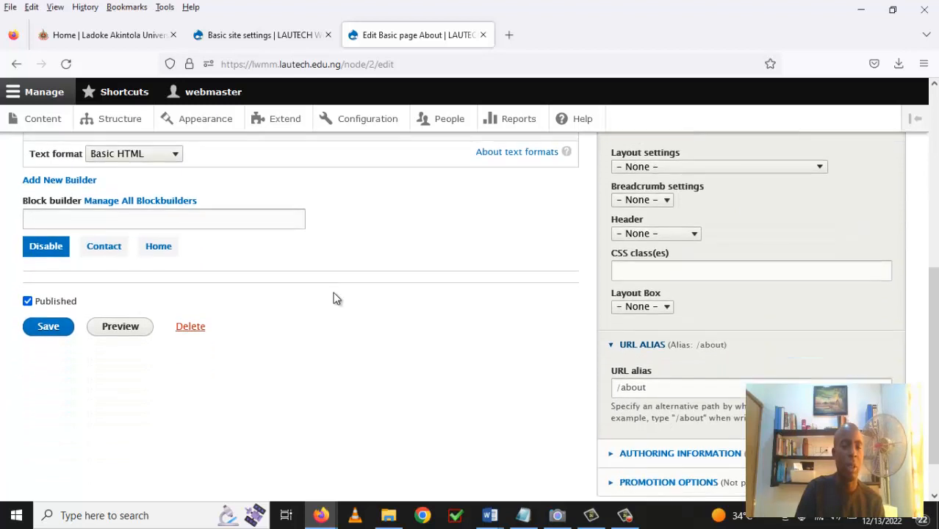
Create a block builder with title and machine name 'about', then save the About page.
{"action": "left_click", "coordinate": [58, 189]}
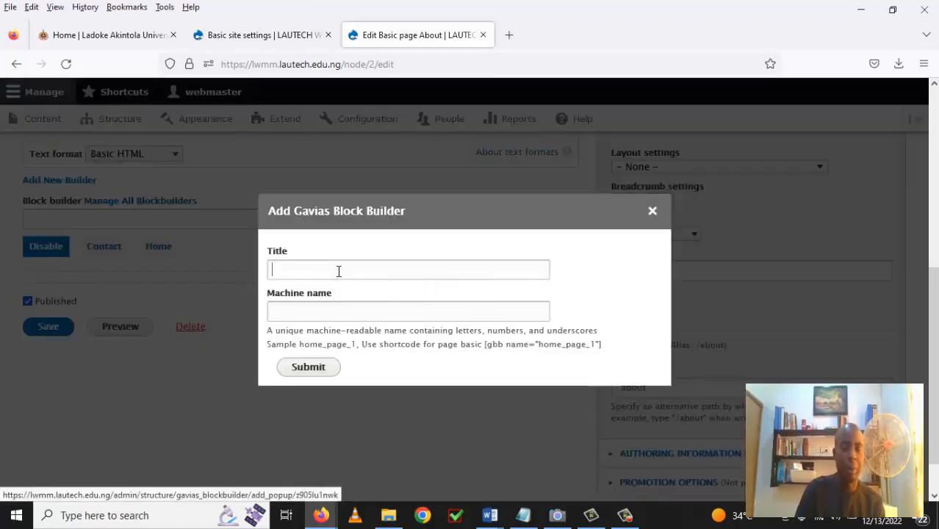
{"action": "left_click", "coordinate": [339, 271]}
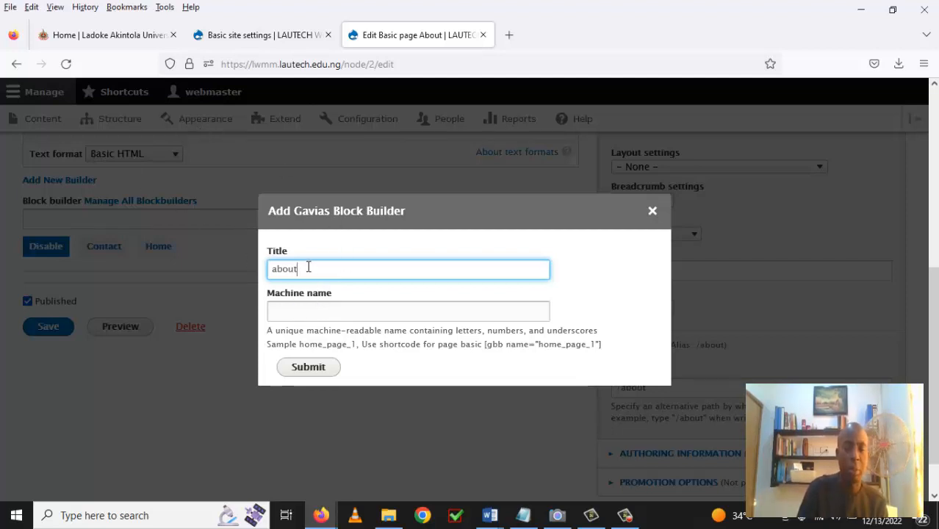
{"action": "left_click_drag", "start_coordinate": [309, 267], "coordinate": [271, 271]}
{"action": "right_click", "coordinate": [277, 270]}
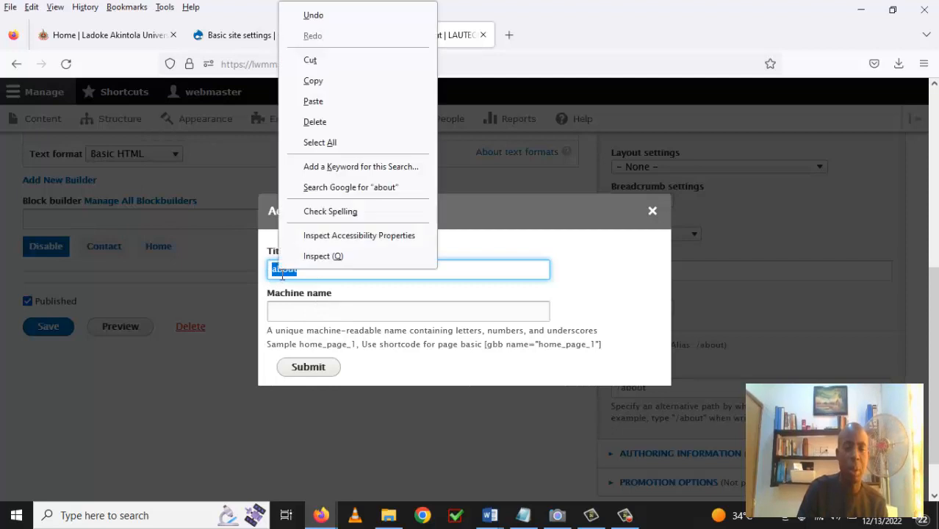
{"action": "left_click", "coordinate": [308, 80]}
{"action": "left_click", "coordinate": [317, 311]}
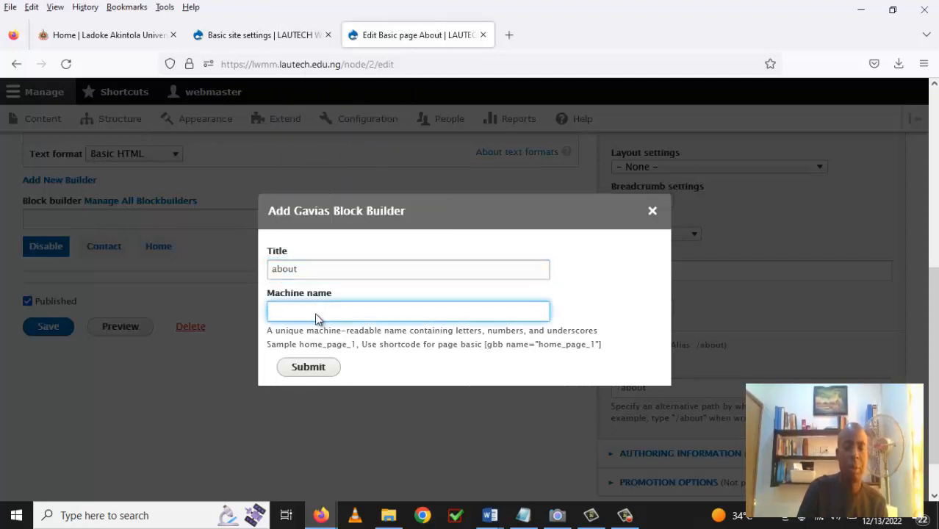
{"action": "right_click", "coordinate": [317, 318]}
{"action": "left_click", "coordinate": [361, 163]}
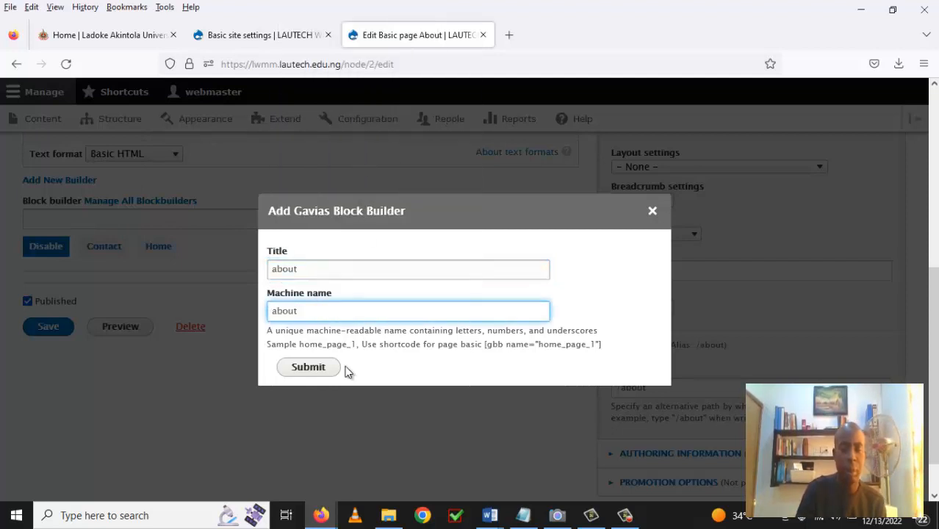
{"action": "left_click", "coordinate": [322, 373]}
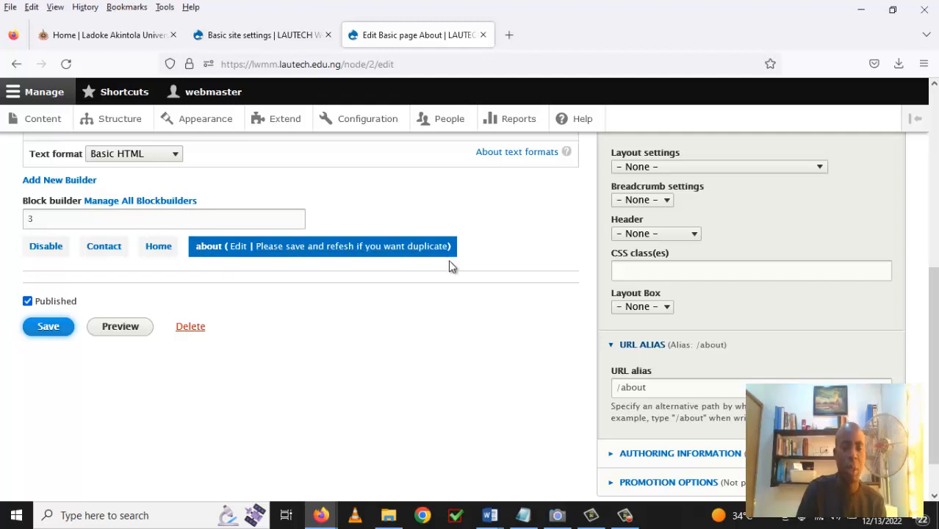
{"action": "left_click", "coordinate": [49, 327]}
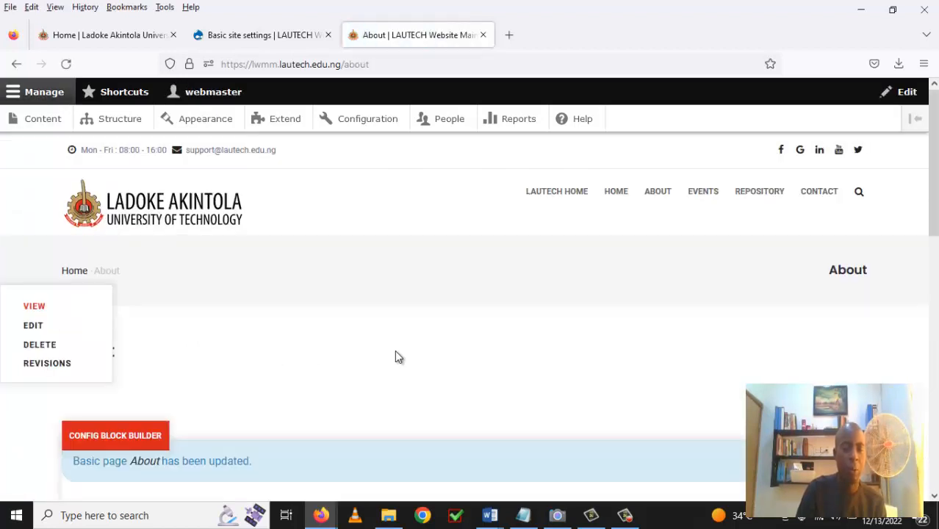
Open the 'about' builder's empty layout via Config Block Builder on the About page.
{"action": "scroll", "coordinate": [397, 323], "scroll_direction": "down", "scroll_amount": 2}
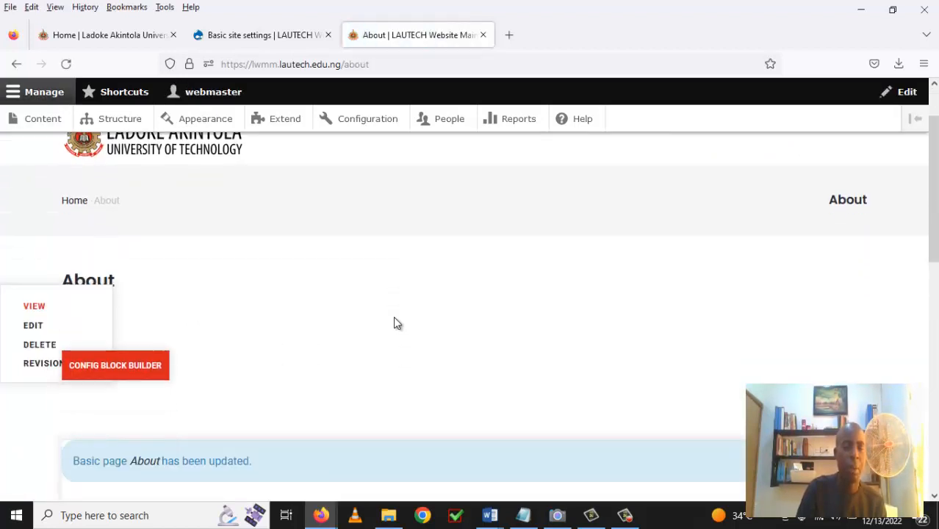
{"action": "scroll", "coordinate": [392, 317], "scroll_direction": "down", "scroll_amount": 2}
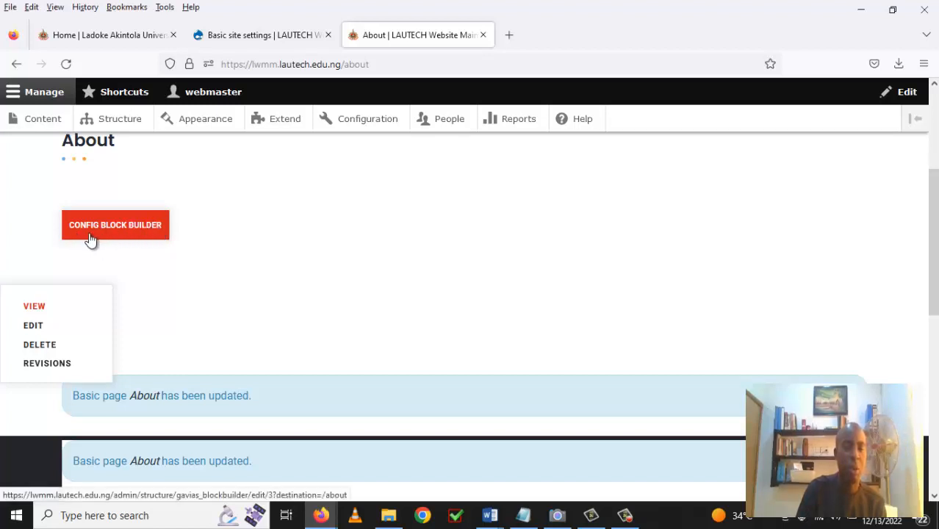
{"action": "left_click", "coordinate": [142, 236]}
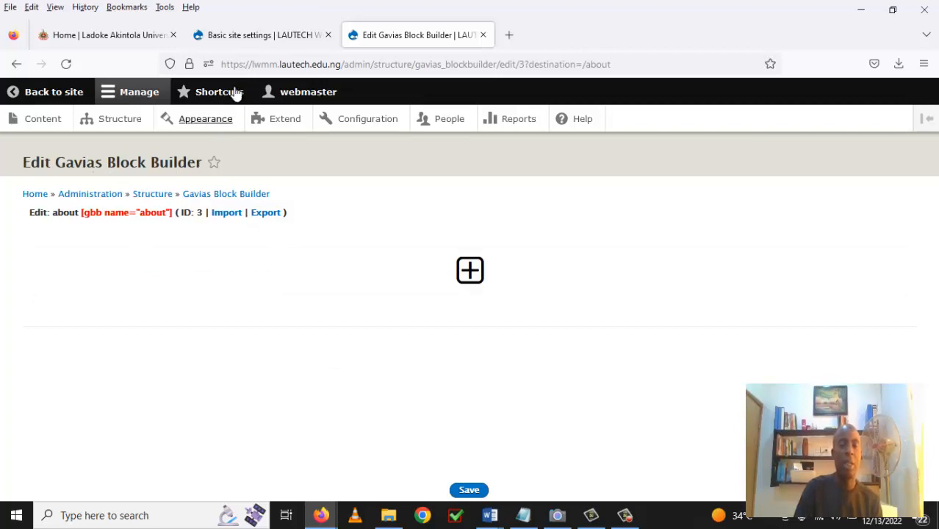
{"action": "left_click", "coordinate": [257, 37]}
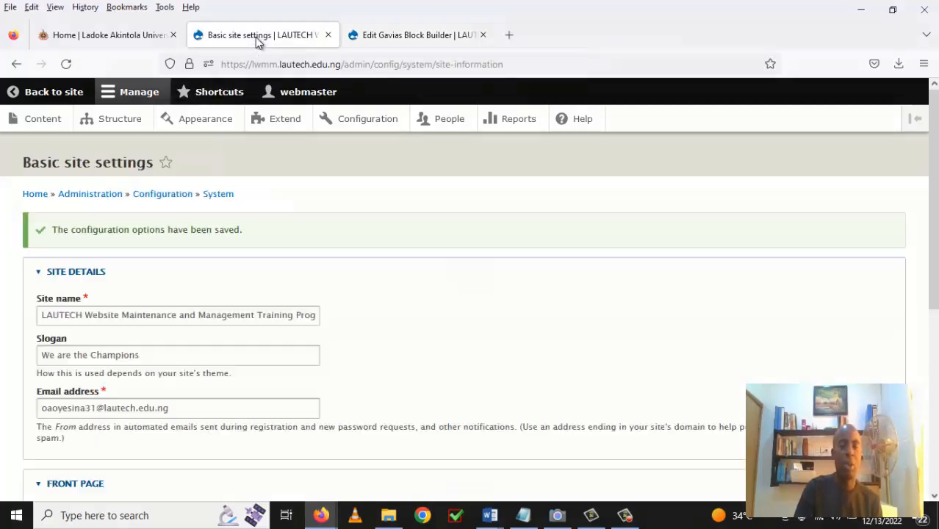
{"action": "left_click", "coordinate": [129, 122]}
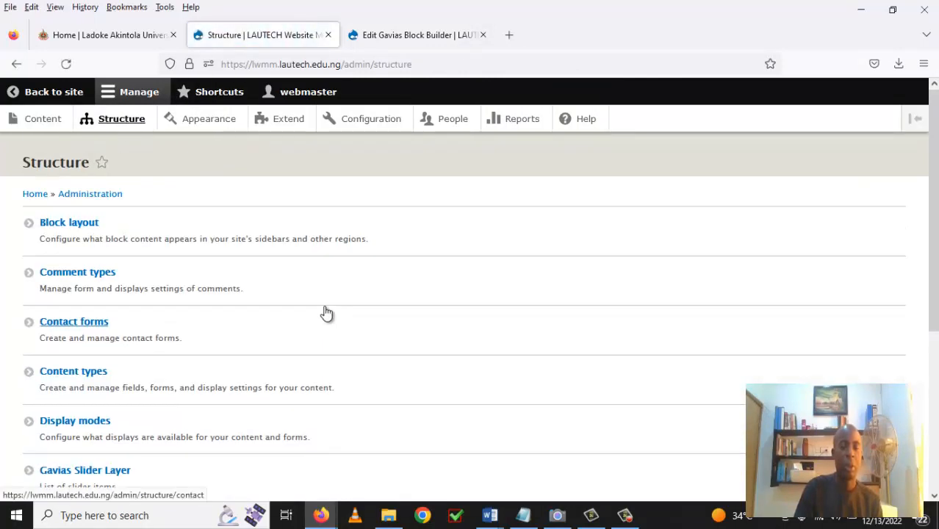
{"action": "scroll", "coordinate": [298, 321], "scroll_direction": "down", "scroll_amount": 3}
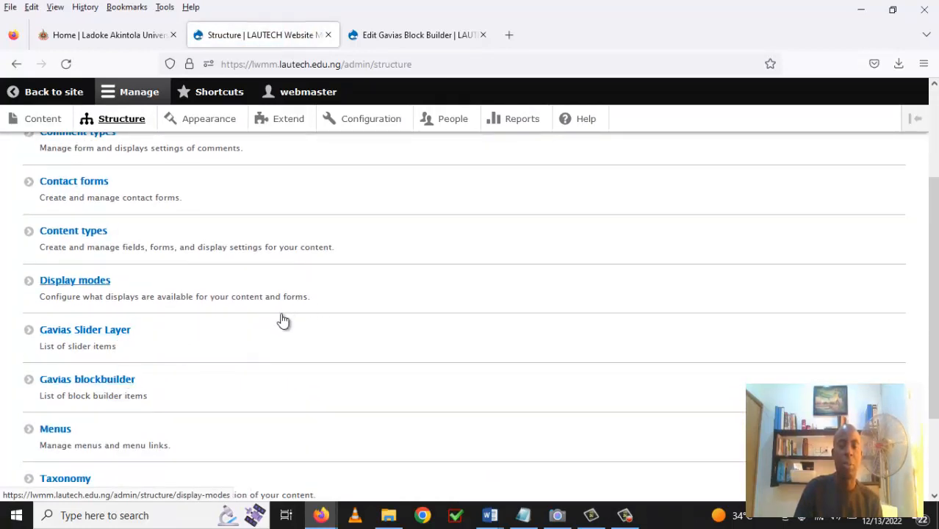
{"action": "left_click", "coordinate": [434, 37]}
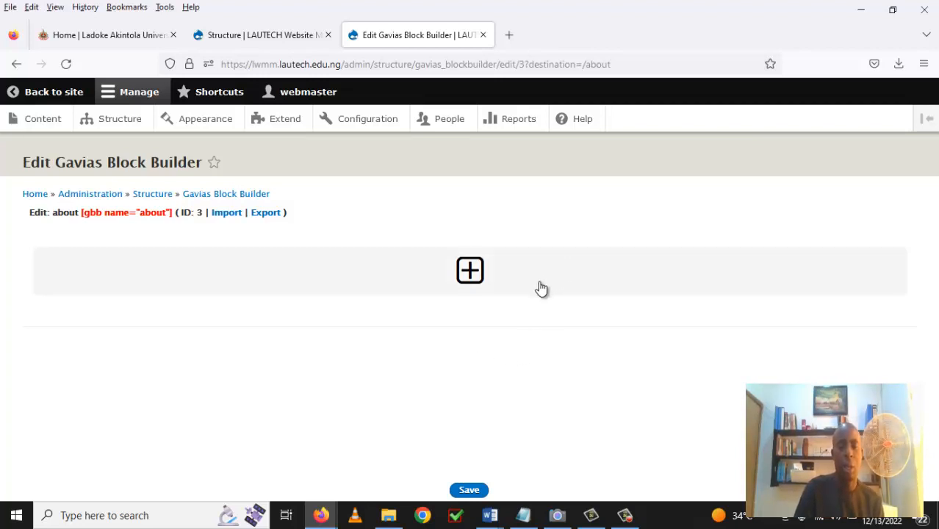
Add a new row holding a full-width 1/1 column.
{"action": "left_click", "coordinate": [471, 272]}
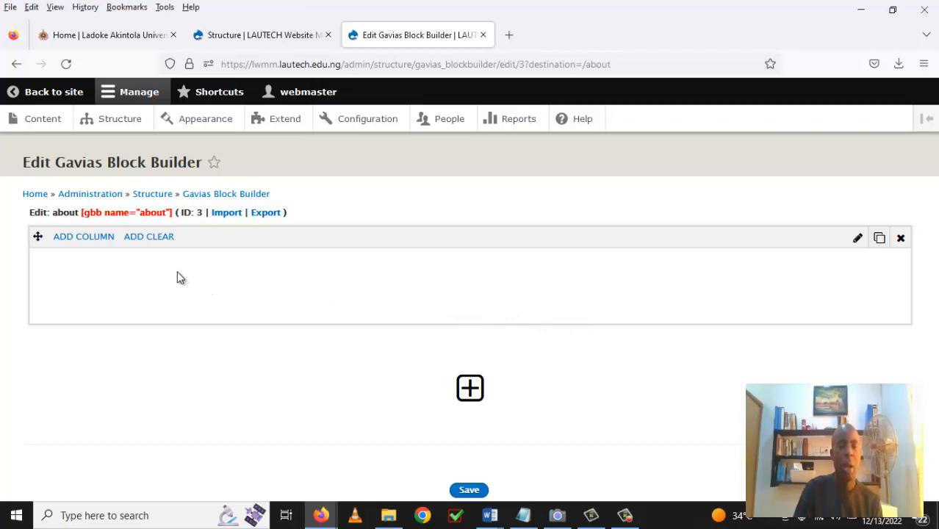
{"action": "left_click", "coordinate": [84, 239]}
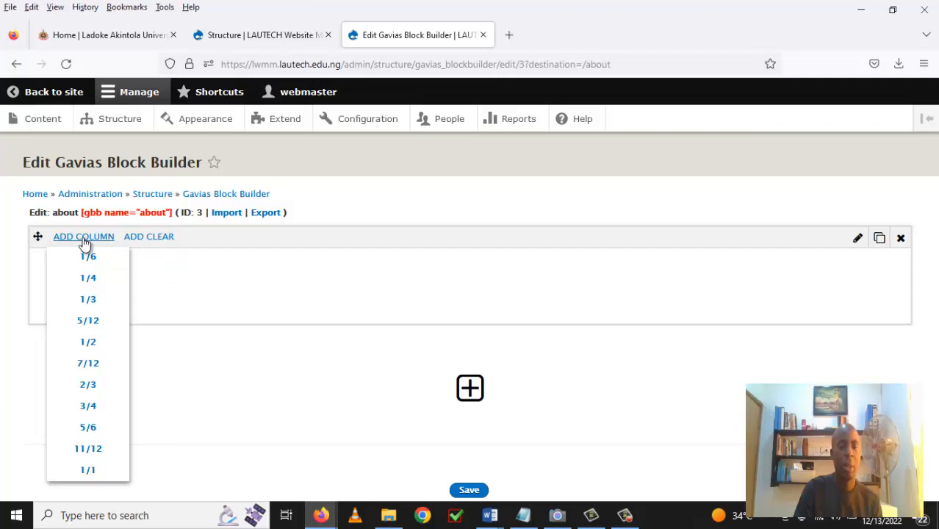
{"action": "left_click", "coordinate": [87, 473]}
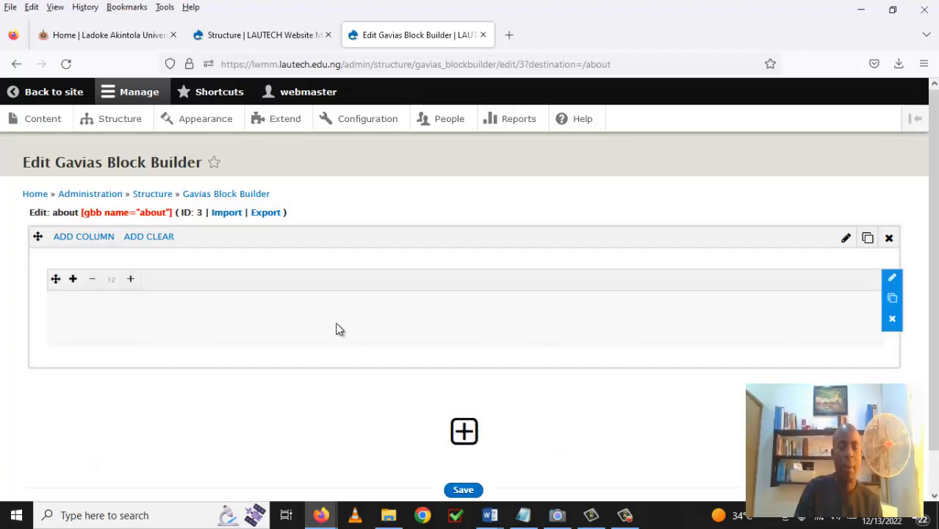
{"action": "scroll", "coordinate": [344, 322], "scroll_direction": "down", "scroll_amount": 1}
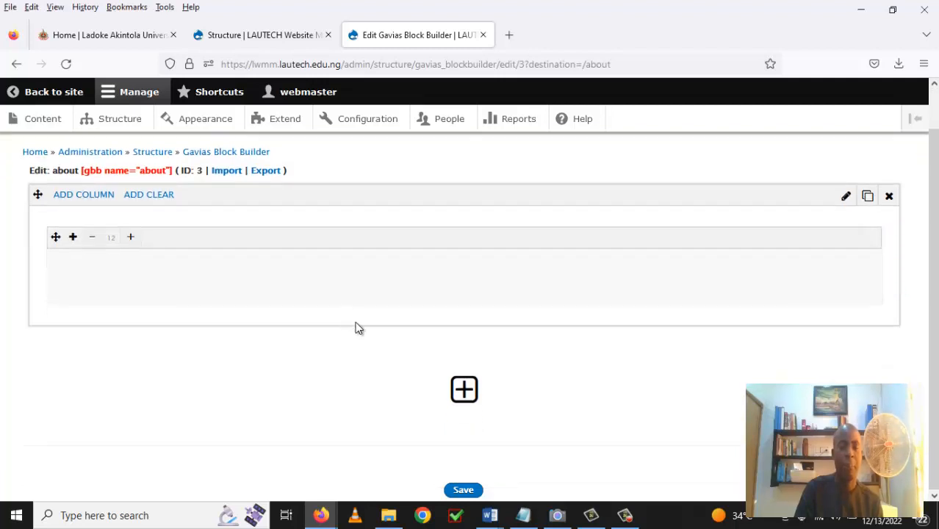
Add a second row with a 1/2 column, then clone it for two half-width columns.
{"action": "left_click", "coordinate": [464, 393]}
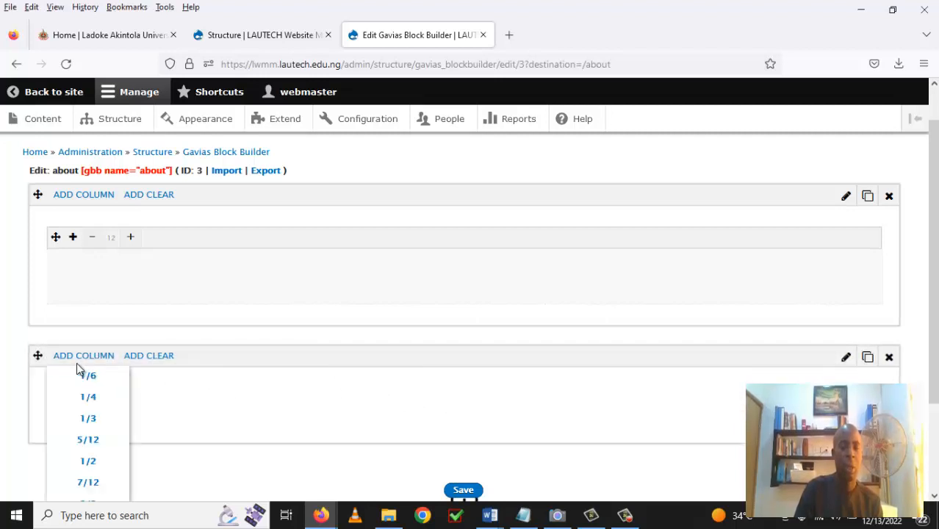
{"action": "mouse_move", "coordinate": [68, 364]}
{"action": "left_click", "coordinate": [89, 464]}
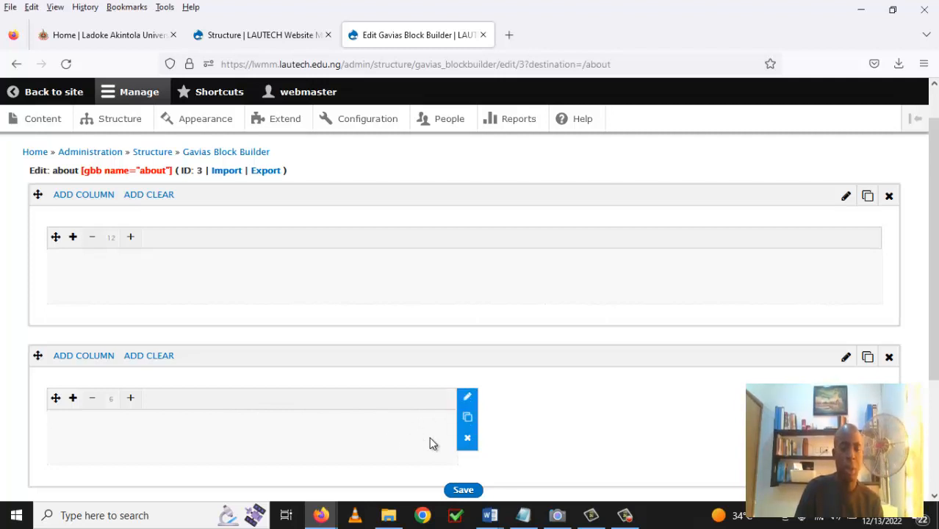
{"action": "scroll", "coordinate": [512, 426], "scroll_direction": "down", "scroll_amount": 2}
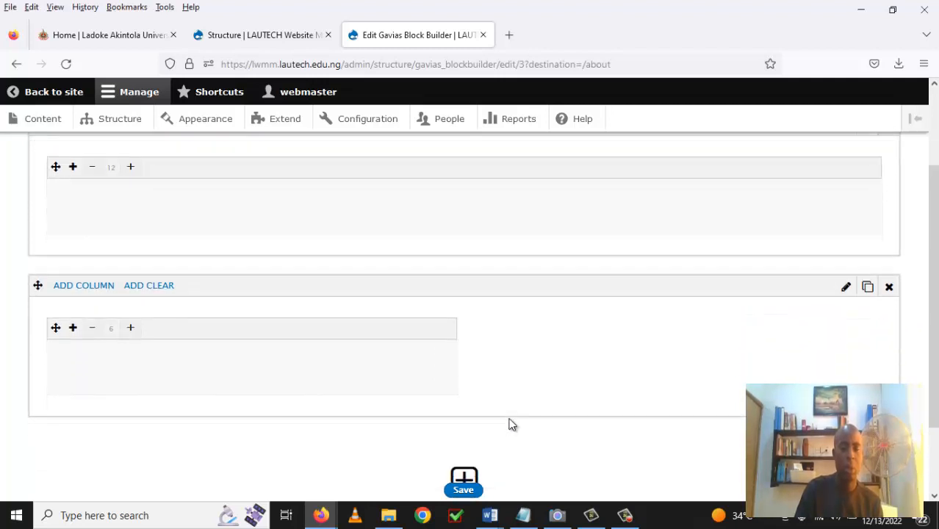
{"action": "mouse_move", "coordinate": [463, 368]}
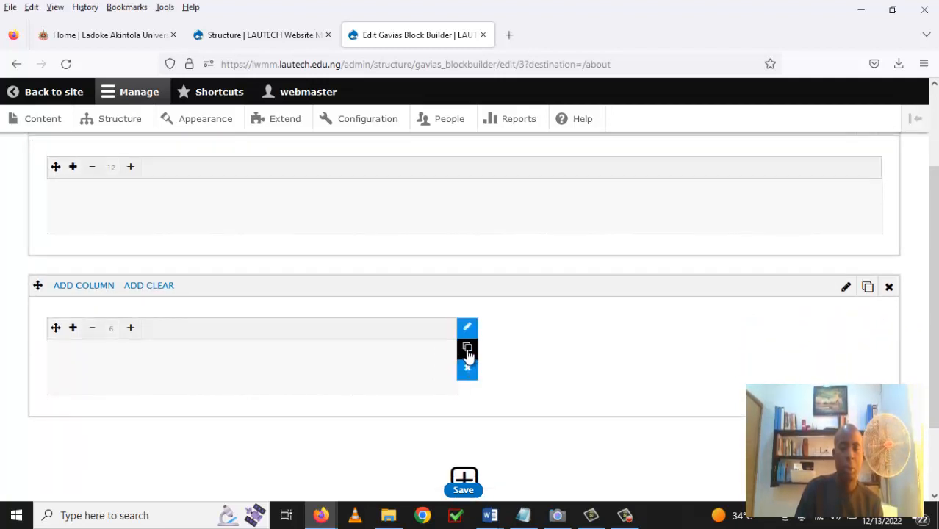
{"action": "left_click", "coordinate": [468, 348]}
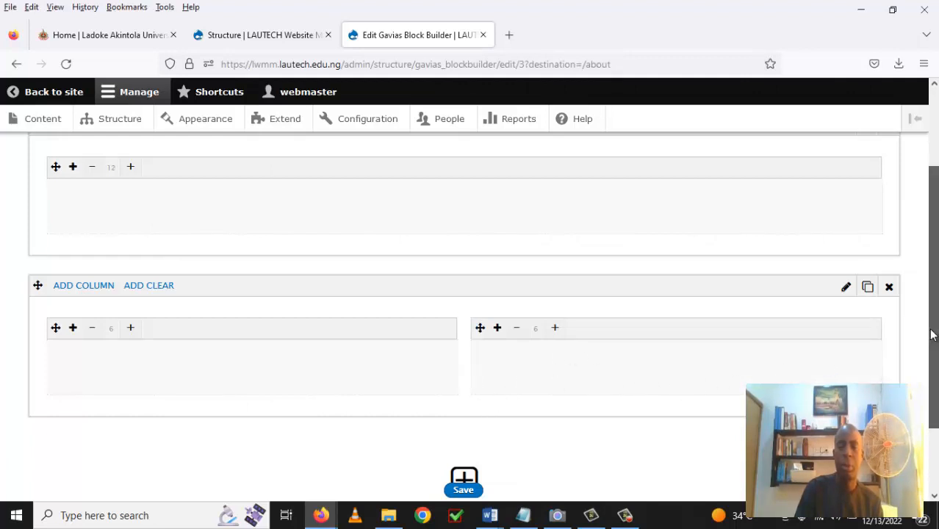
{"action": "left_click_drag", "start_coordinate": [934, 336], "coordinate": [927, 275]}
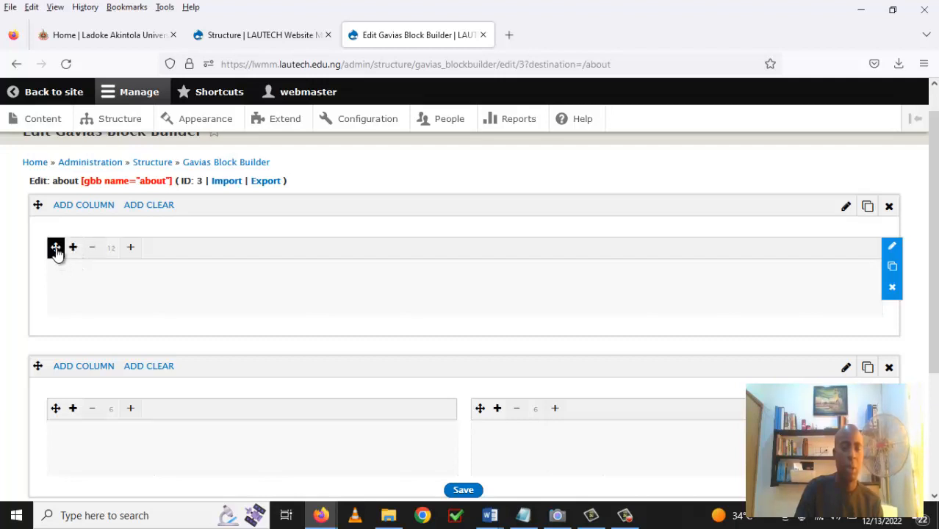
Drag the first row's column by its move handle and narrow it from 12 to 8.
{"action": "left_click_drag", "start_coordinate": [56, 250], "coordinate": [59, 258]}
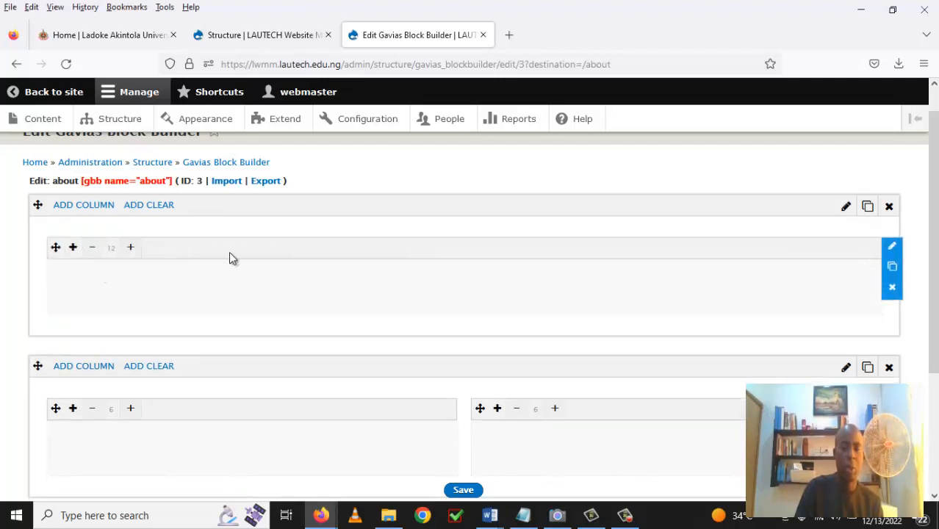
{"action": "left_click", "coordinate": [92, 250]}
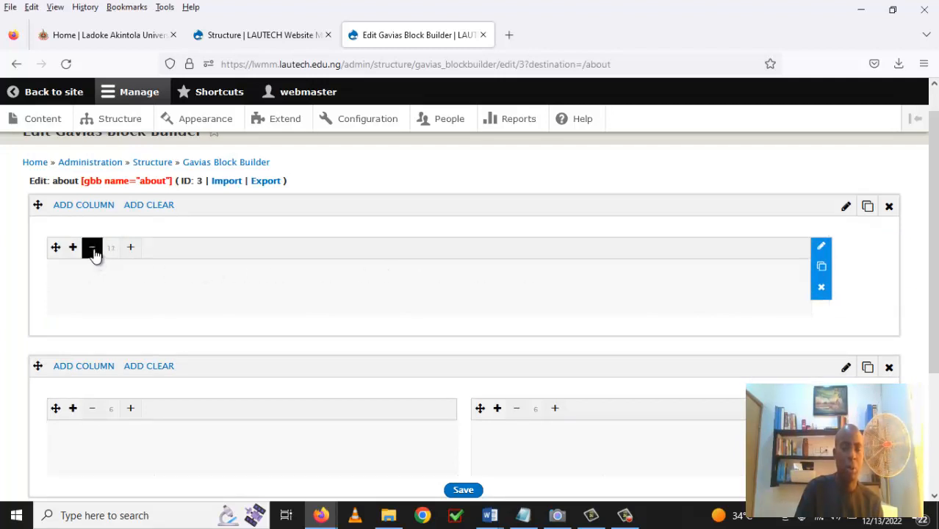
{"action": "left_click", "coordinate": [92, 250]}
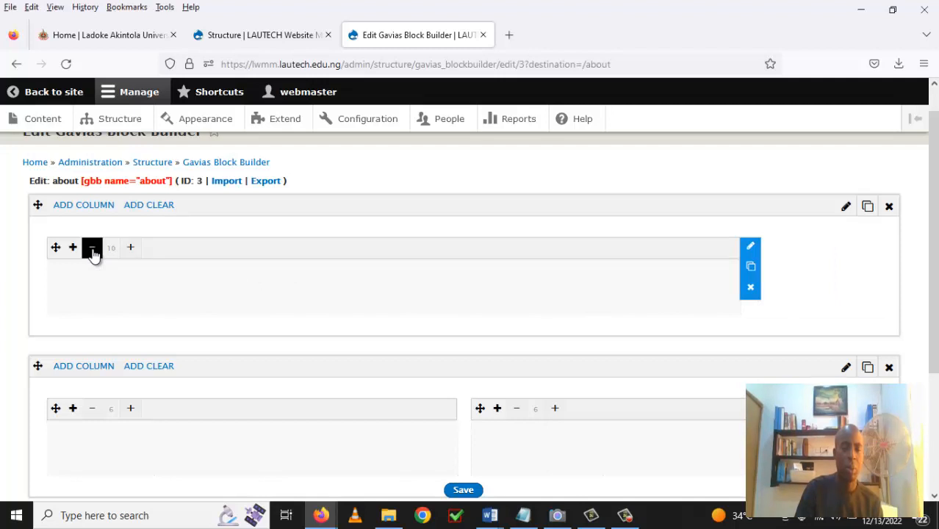
{"action": "left_click", "coordinate": [92, 250]}
{"action": "left_click", "coordinate": [92, 250]}
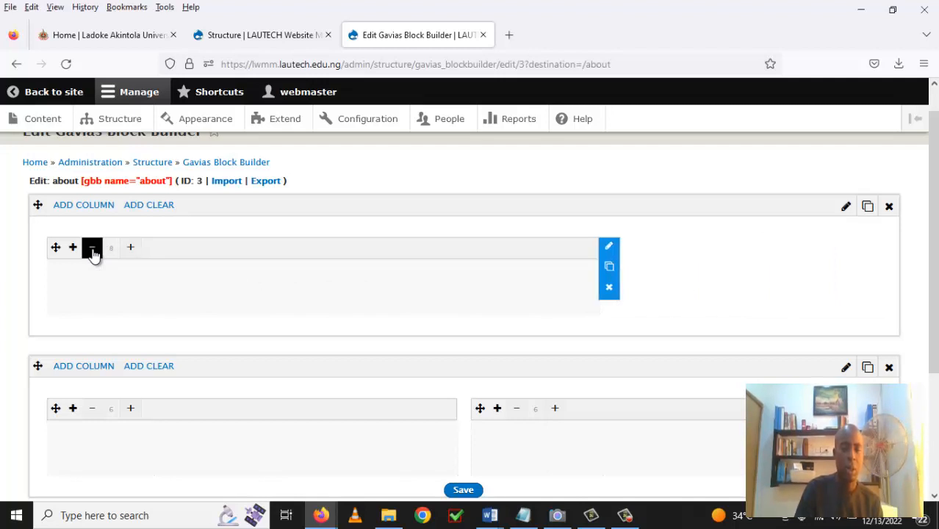
Widen the column back to full width 12 and bring up its Add Element chooser.
{"action": "left_click", "coordinate": [130, 248]}
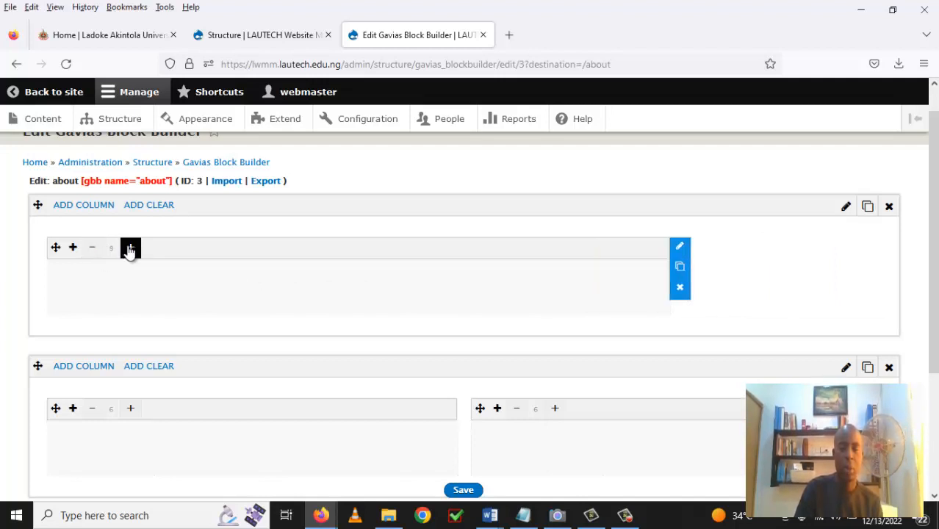
{"action": "left_click", "coordinate": [130, 248]}
{"action": "left_click", "coordinate": [130, 249]}
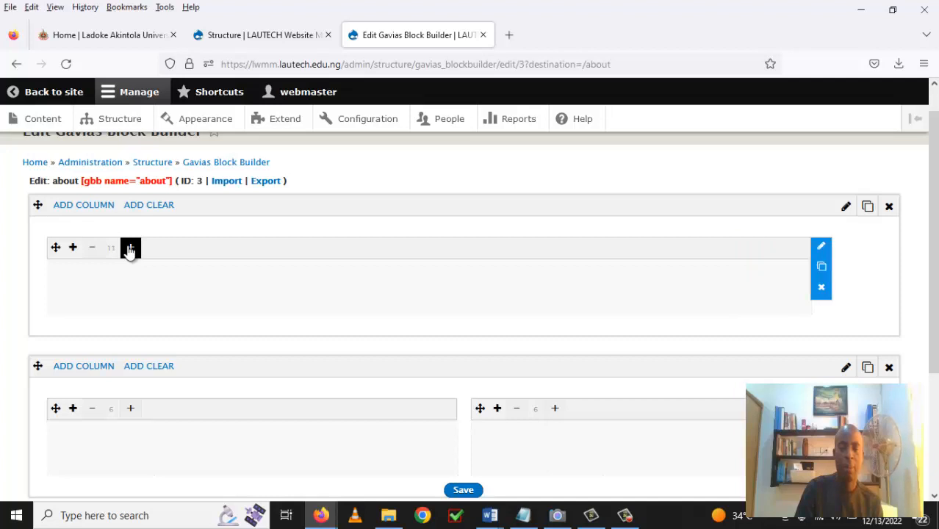
{"action": "left_click", "coordinate": [130, 248]}
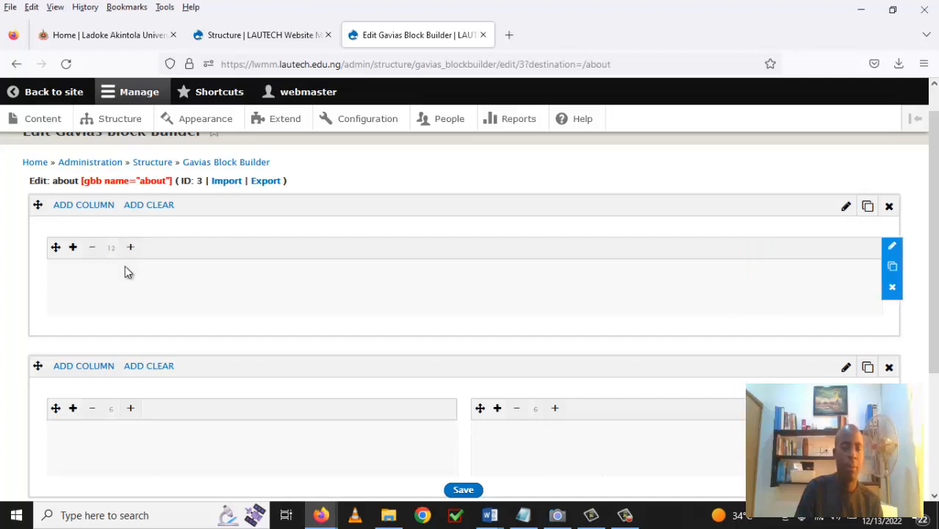
{"action": "left_click", "coordinate": [73, 248]}
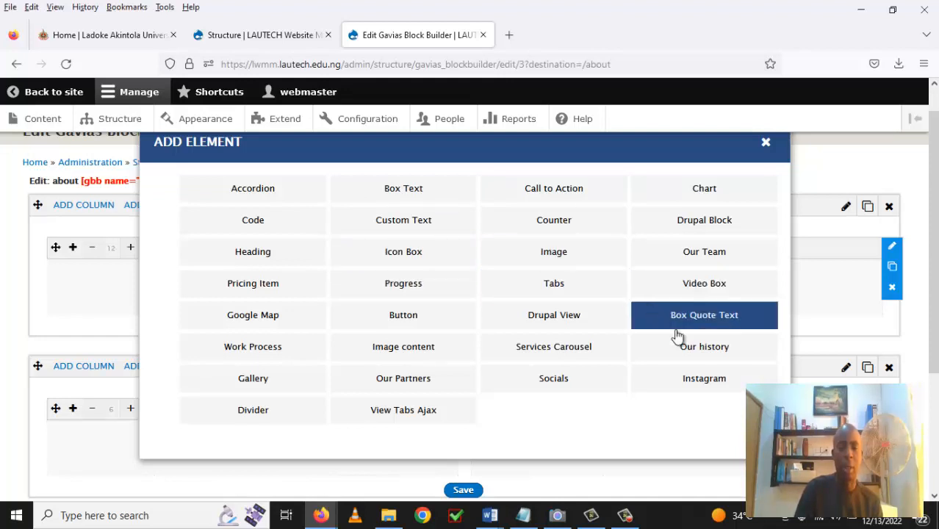
Insert a Heading element into the full-width column and open its settings form.
{"action": "left_click", "coordinate": [258, 262]}
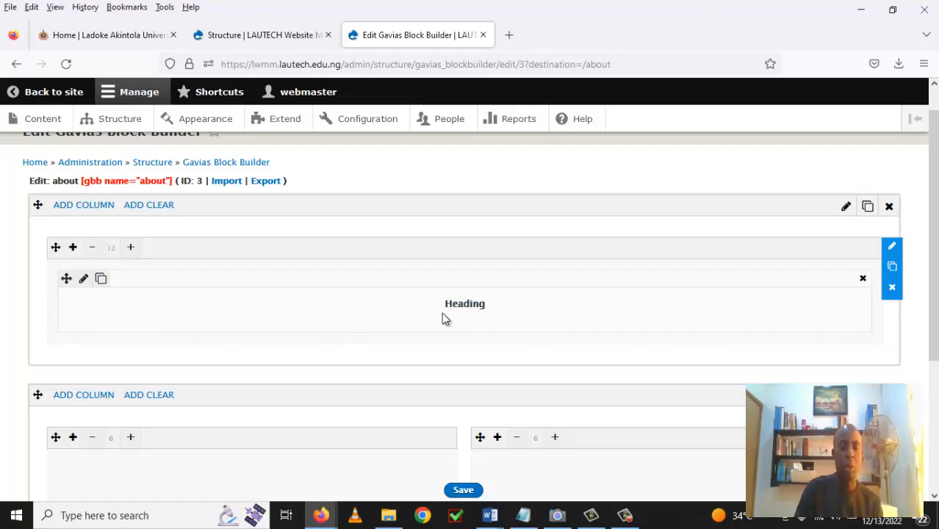
{"action": "left_click", "coordinate": [84, 280]}
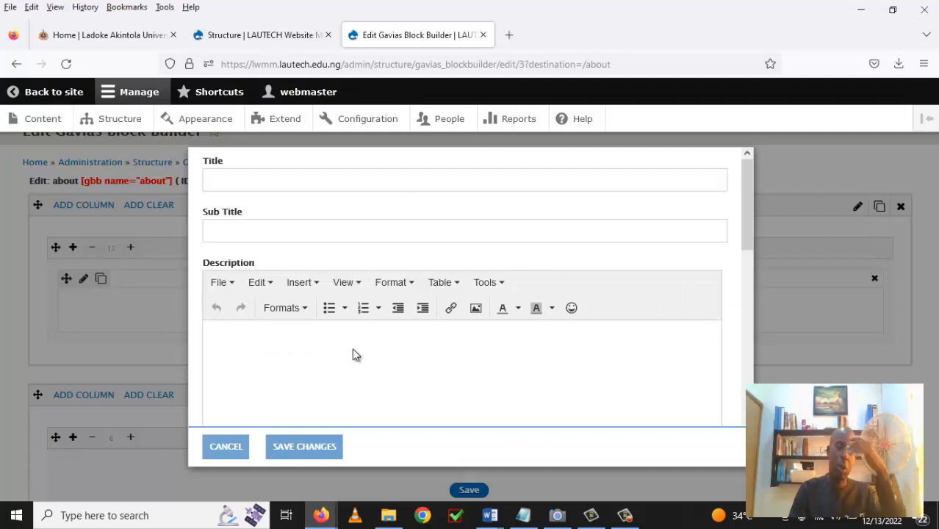
Enter 'About LWMM' as the heading's title.
{"action": "left_click", "coordinate": [286, 176]}
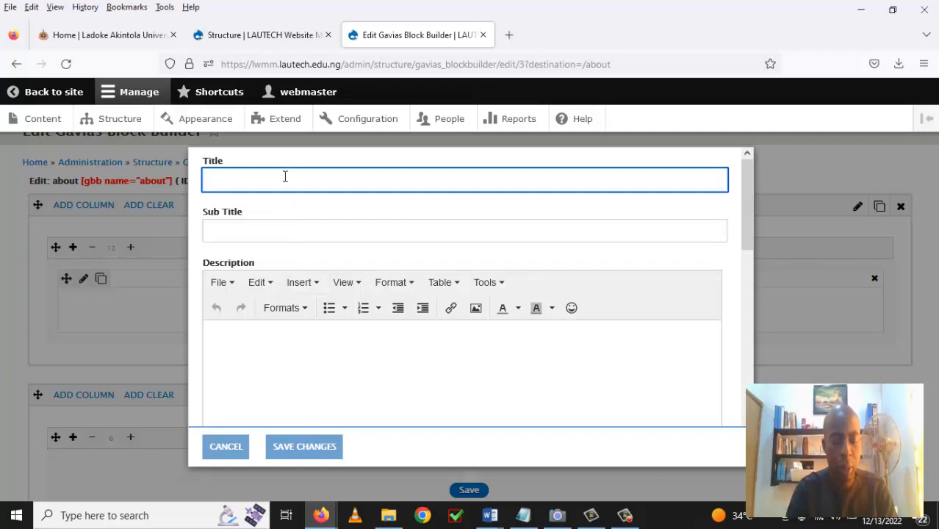
{"action": "type", "text": "Abou"}
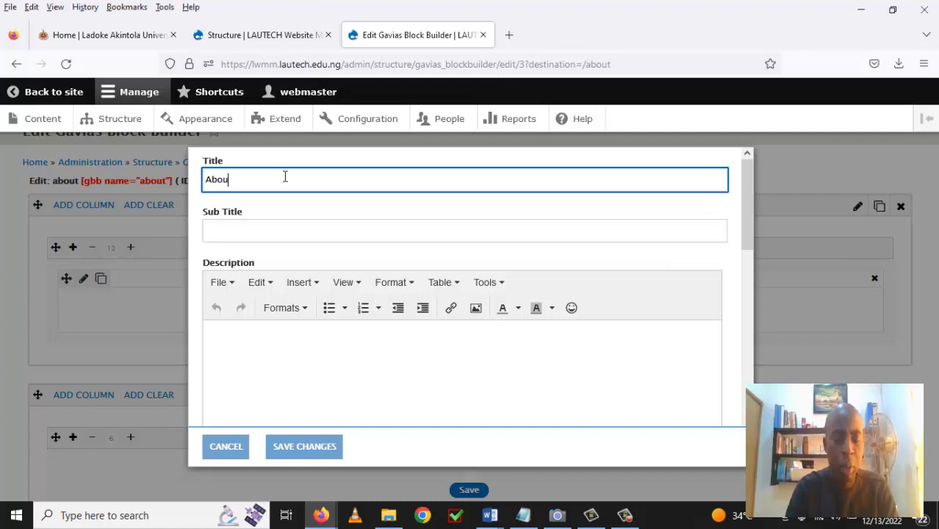
{"action": "type", "text": "t the"}
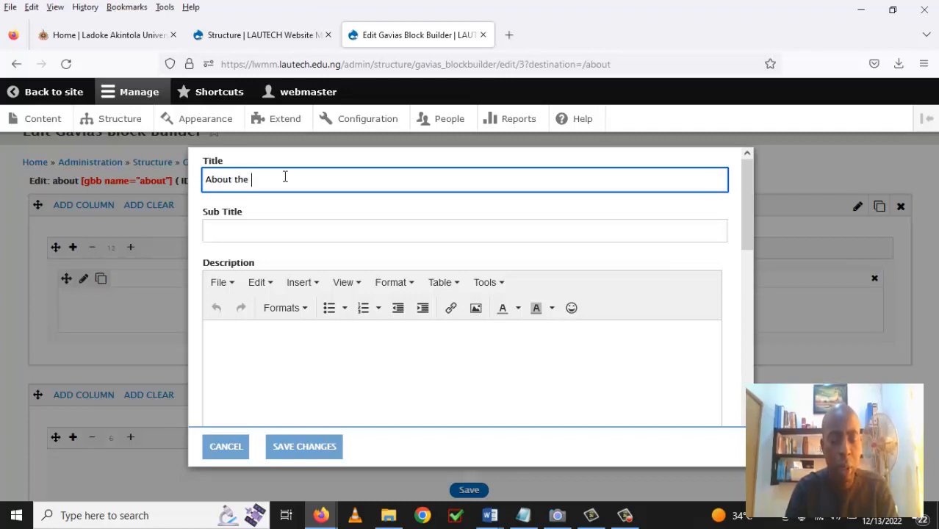
{"action": "type", "text": " trai"}
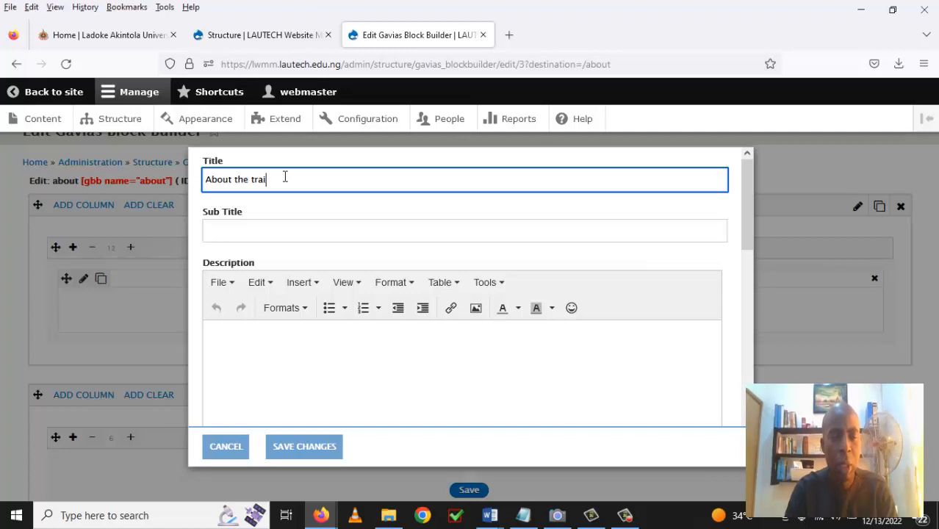
{"action": "type", "text": "ning"}
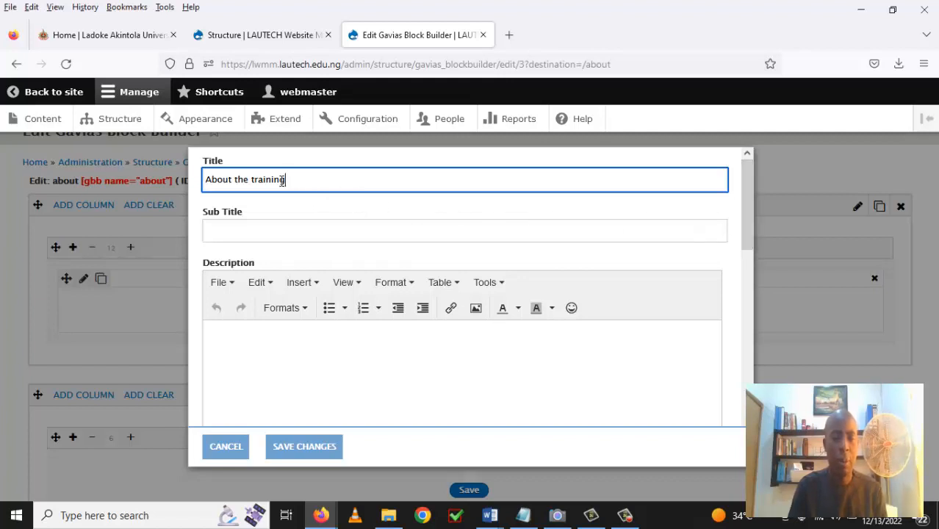
{"action": "left_click_drag", "start_coordinate": [285, 180], "coordinate": [237, 181]}
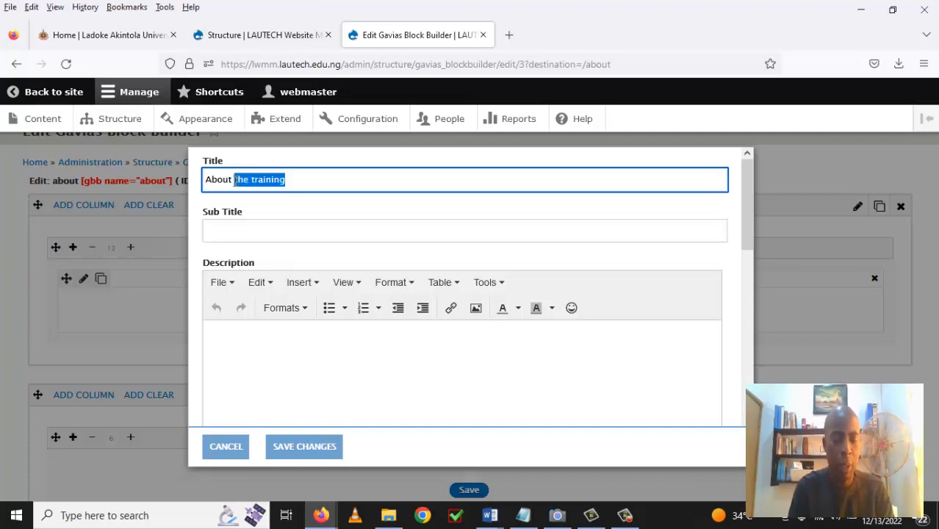
{"action": "key", "text": "BackSpace"}
{"action": "type", "text": "W"}
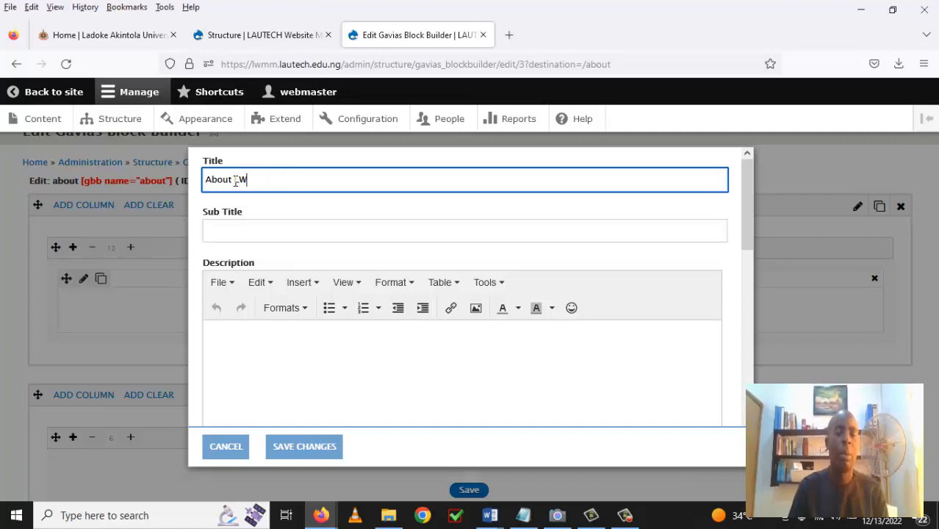
{"action": "type", "text": "MM"}
{"action": "left_click", "coordinate": [235, 182]}
{"action": "type", "text": "L"}
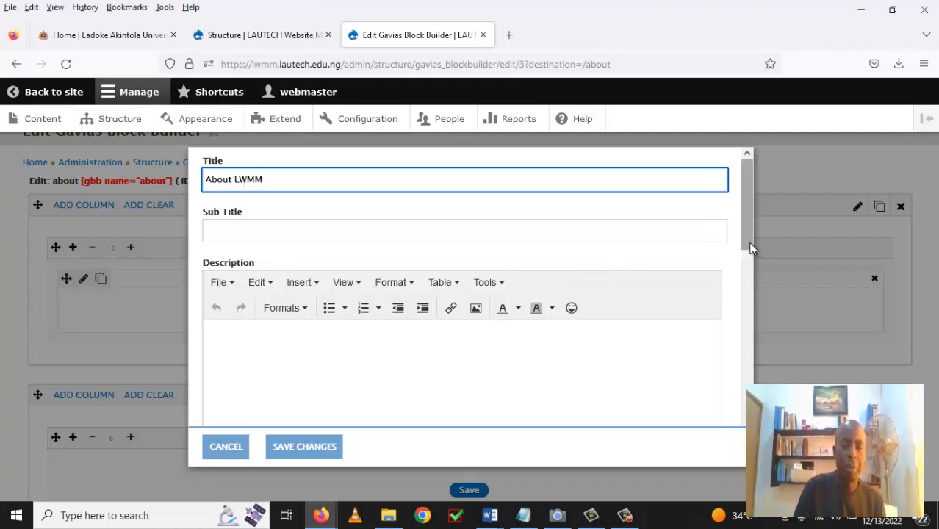
Look through the remaining heading options and save the settings.
{"action": "mouse_move", "coordinate": [751, 256]}
{"action": "left_mouse_down"}
{"action": "mouse_move", "coordinate": [749, 296]}
{"action": "mouse_move", "coordinate": [743, 239]}
{"action": "left_mouse_up"}
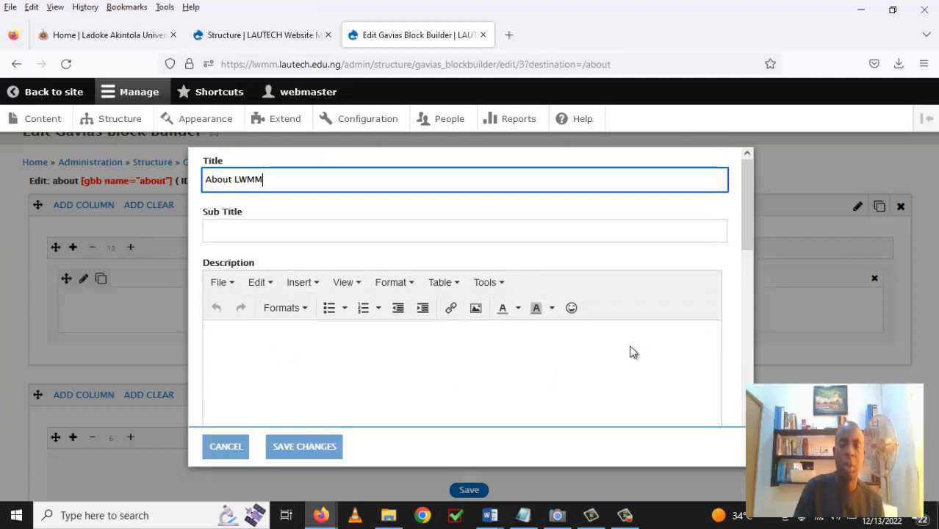
{"action": "left_click_drag", "start_coordinate": [746, 247], "coordinate": [744, 372]}
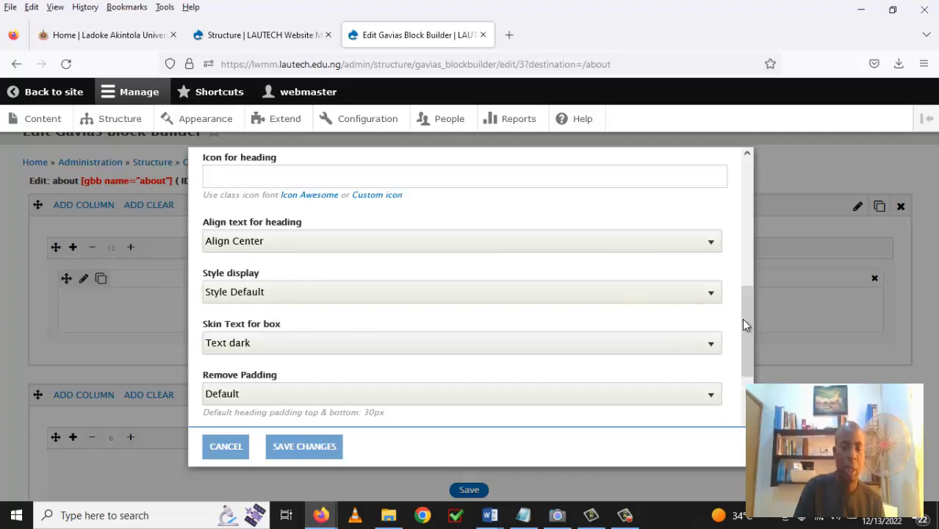
{"action": "left_click_drag", "start_coordinate": [747, 326], "coordinate": [751, 375]}
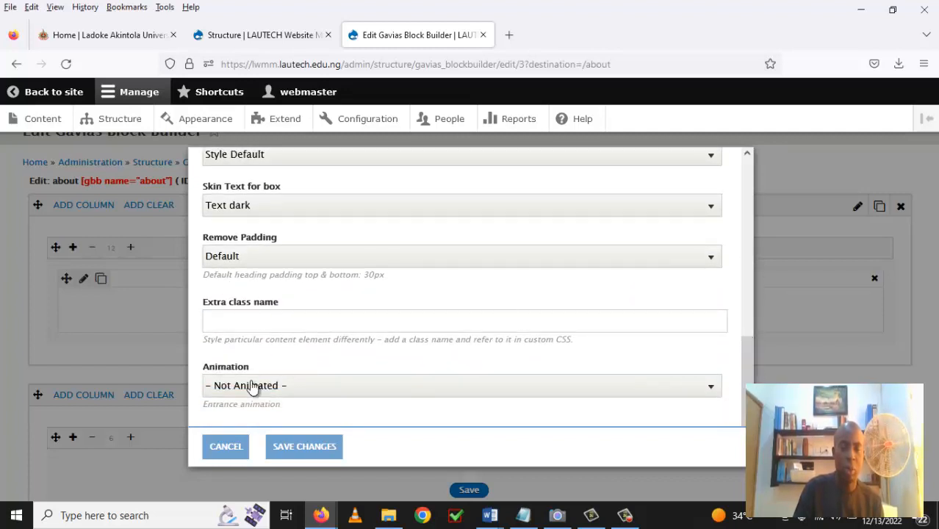
{"action": "left_click", "coordinate": [328, 446]}
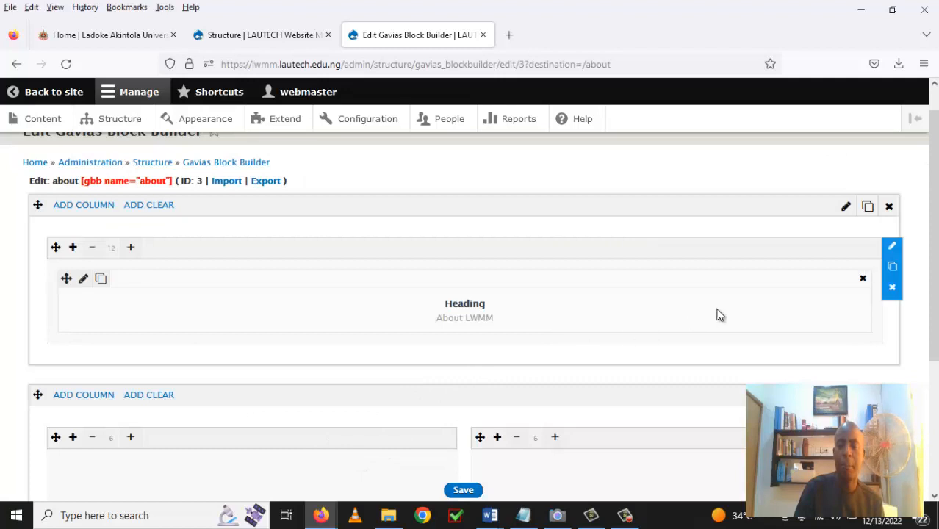
{"action": "left_click_drag", "start_coordinate": [935, 294], "coordinate": [934, 365]}
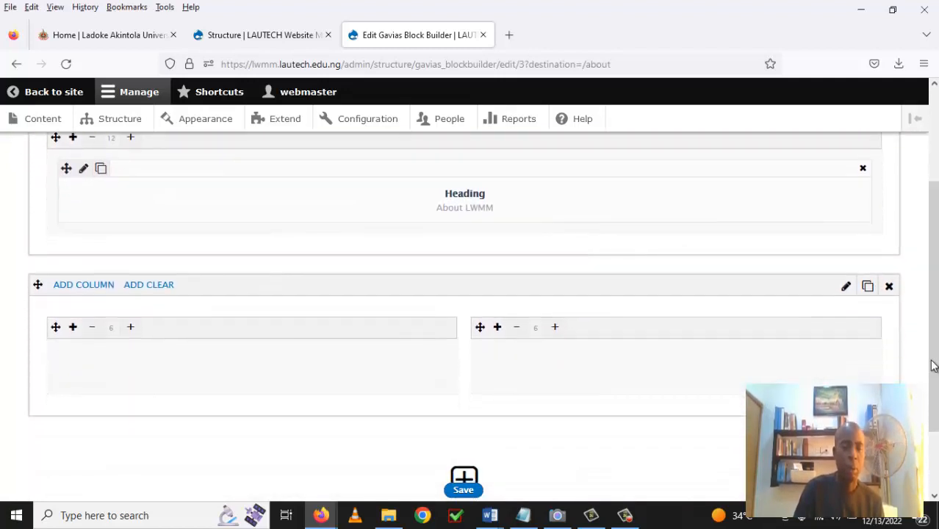
Check the two empty half-width columns beneath the About LWMM heading row.
{"action": "mouse_move", "coordinate": [181, 330]}
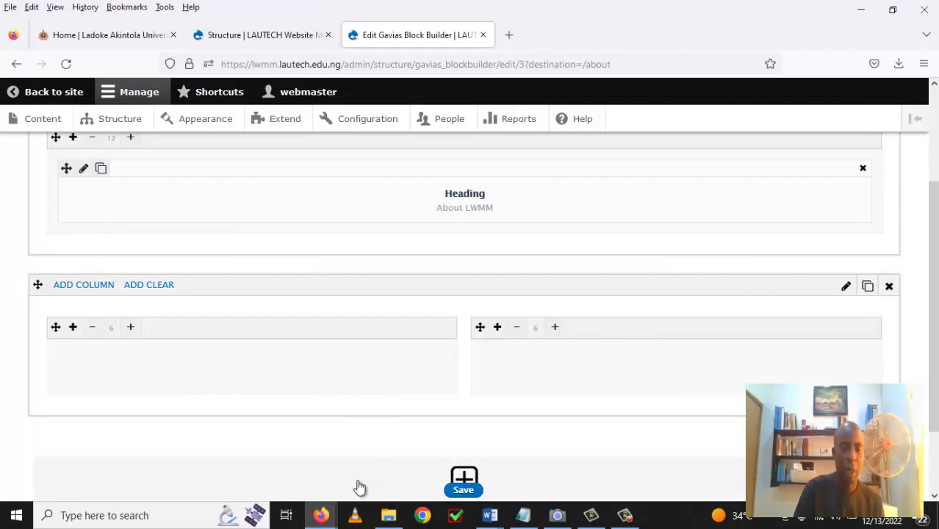
In the Moodle course, open the Announcements forum.
{"action": "mouse_move", "coordinate": [320, 516]}
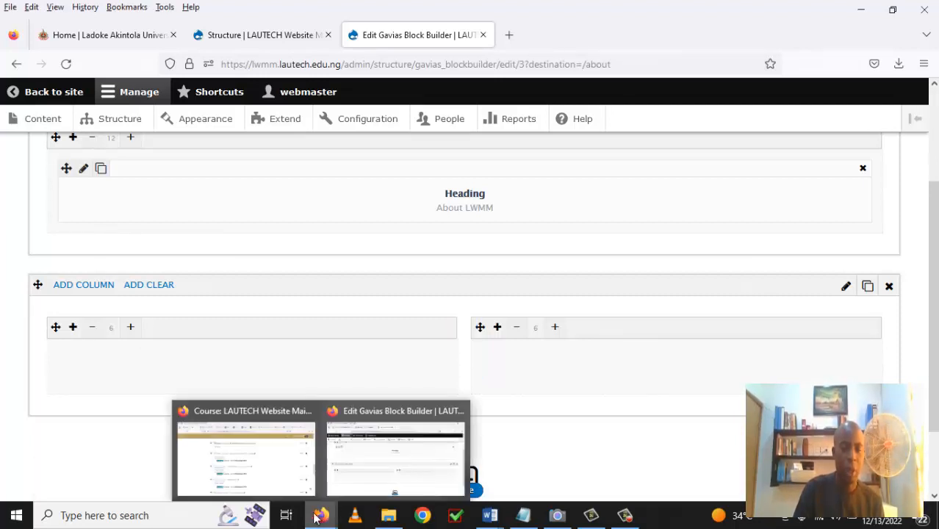
{"action": "left_click", "coordinate": [286, 470]}
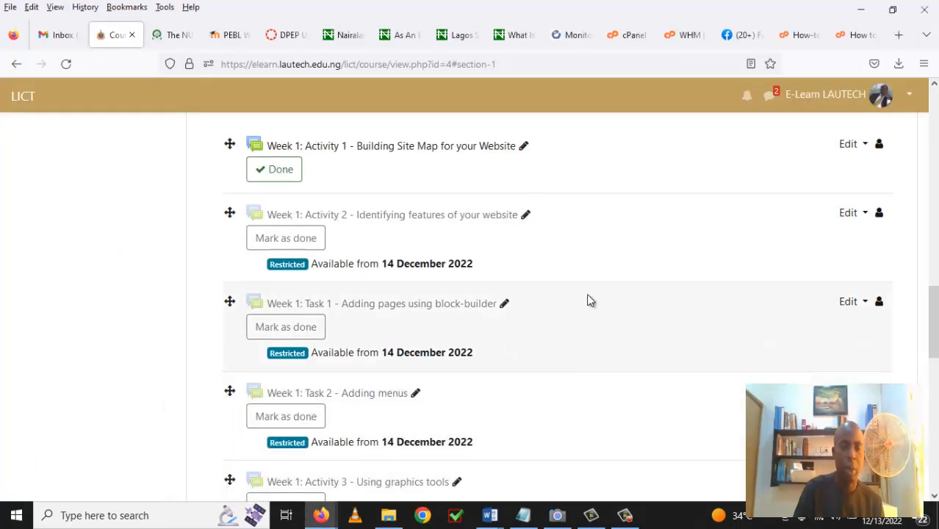
{"action": "scroll", "coordinate": [589, 300], "scroll_direction": "up", "scroll_amount": 10}
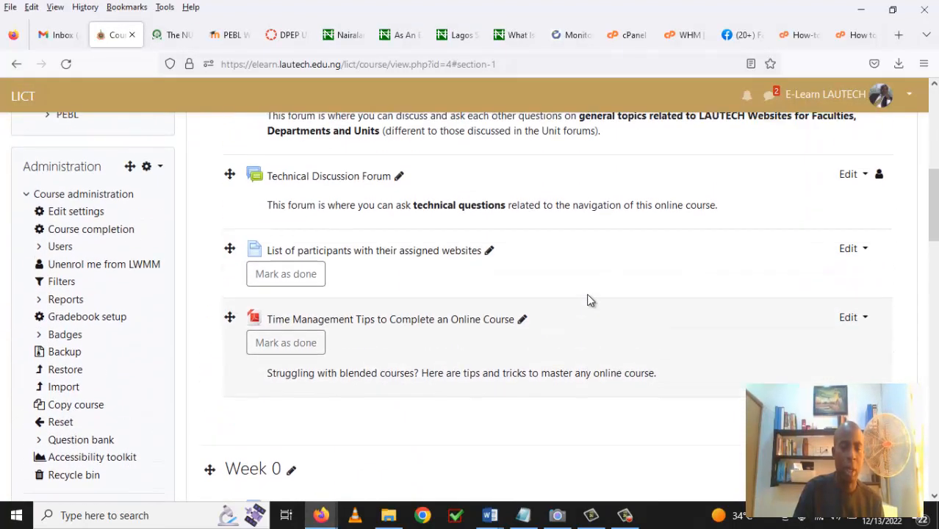
{"action": "scroll", "coordinate": [587, 300], "scroll_direction": "up", "scroll_amount": 5}
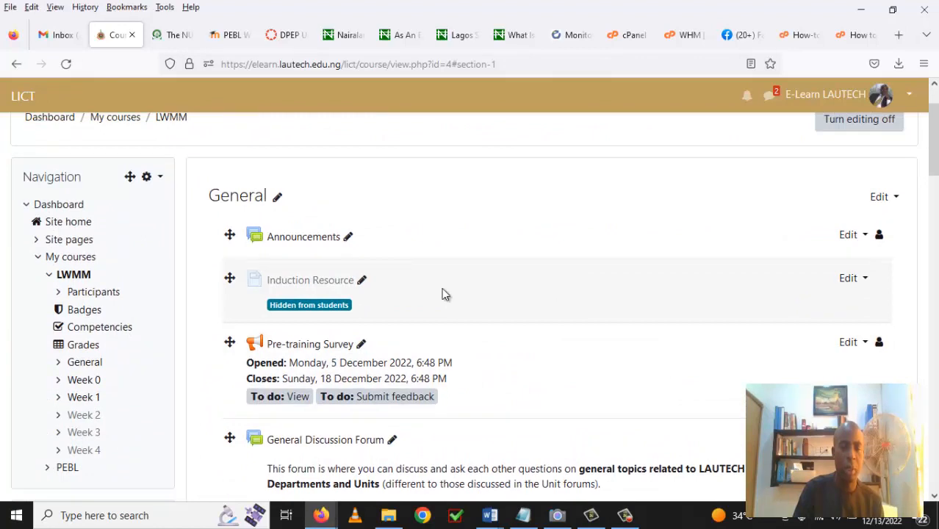
{"action": "left_click", "coordinate": [301, 239]}
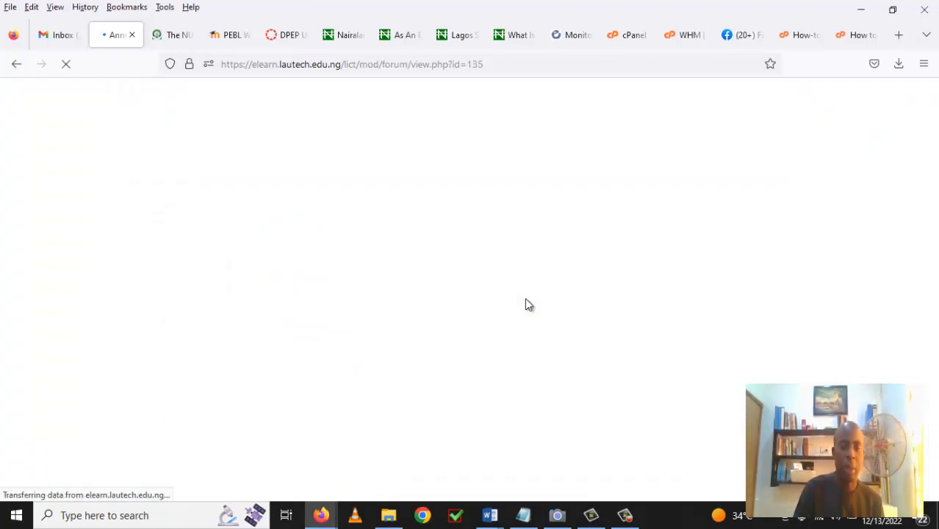
{"action": "scroll", "coordinate": [525, 299], "scroll_direction": "down", "scroll_amount": 1}
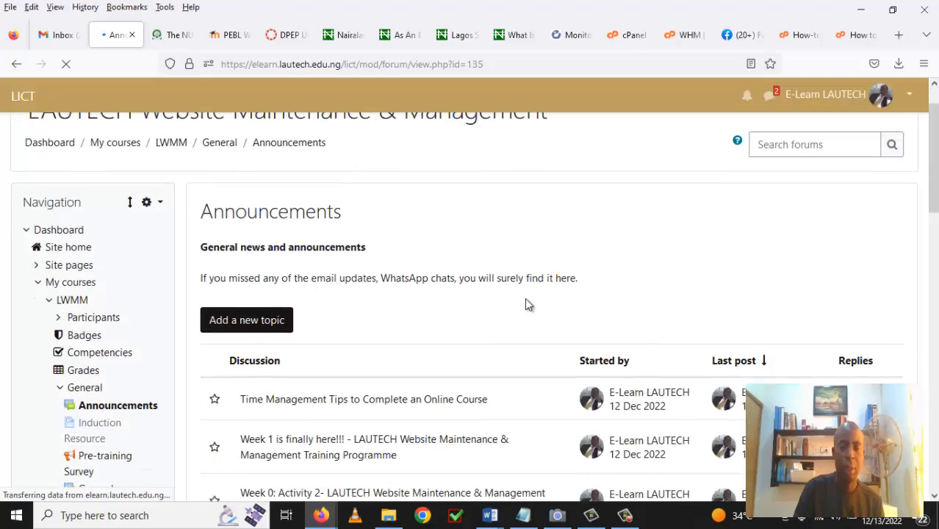
{"action": "scroll", "coordinate": [526, 301], "scroll_direction": "down", "scroll_amount": 2}
{"action": "scroll", "coordinate": [526, 301], "scroll_direction": "down", "scroll_amount": 4}
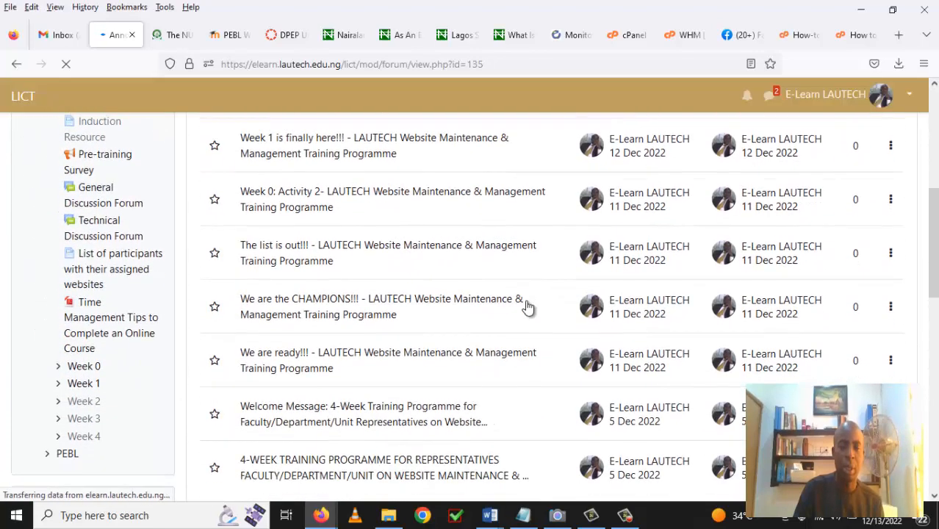
{"action": "scroll", "coordinate": [527, 308], "scroll_direction": "down", "scroll_amount": 3}
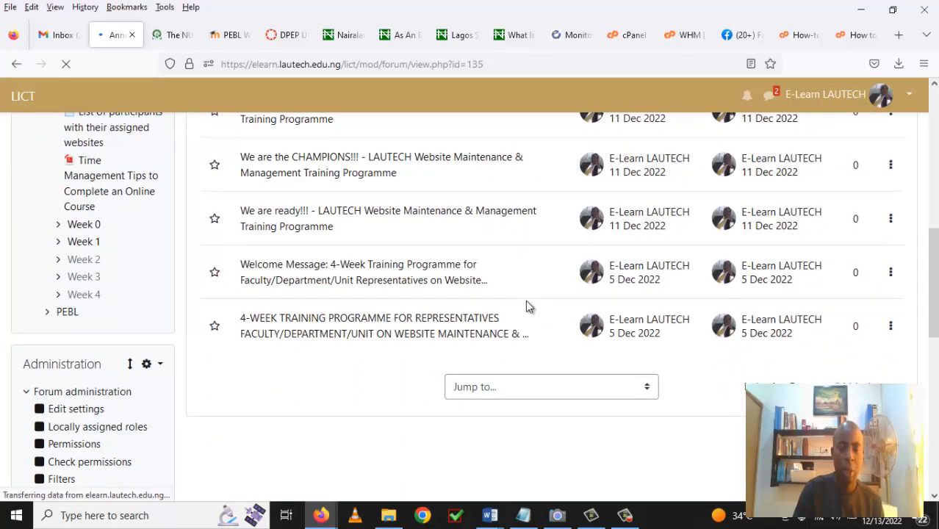
Open the 4-WEEK TRAINING PROGRAMME post and copy its full body text.
{"action": "left_click", "coordinate": [377, 324]}
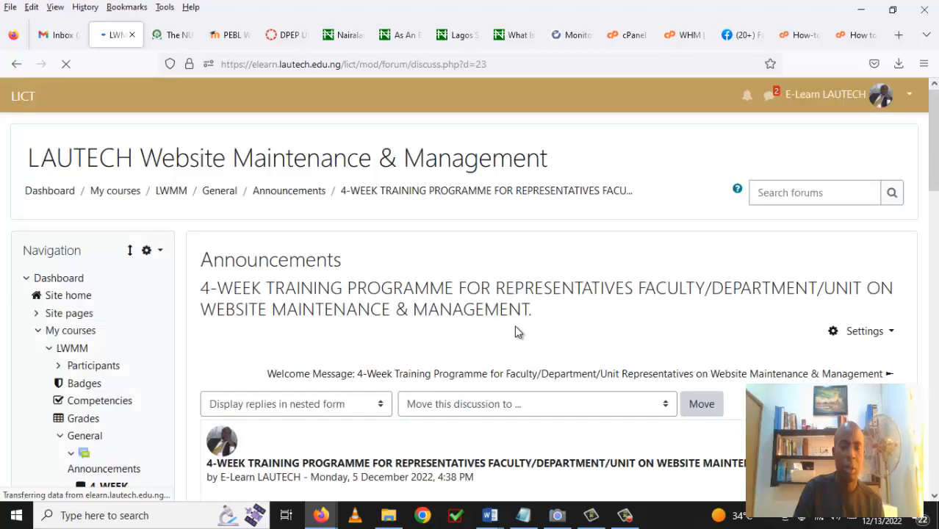
{"action": "scroll", "coordinate": [515, 325], "scroll_direction": "down", "scroll_amount": 5}
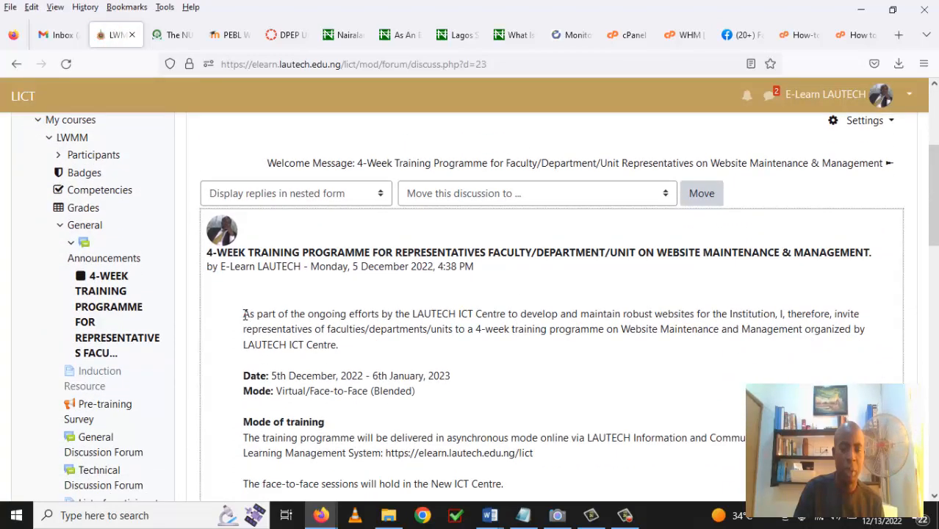
{"action": "left_click_drag", "start_coordinate": [245, 315], "coordinate": [521, 411]}
{"action": "left_click_drag", "start_coordinate": [613, 399], "coordinate": [415, 503]}
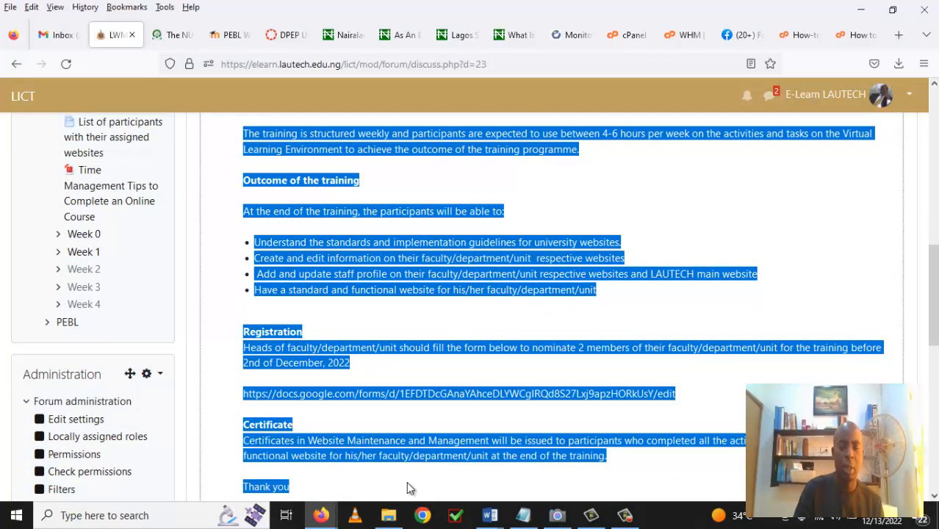
{"action": "right_click", "coordinate": [404, 446]}
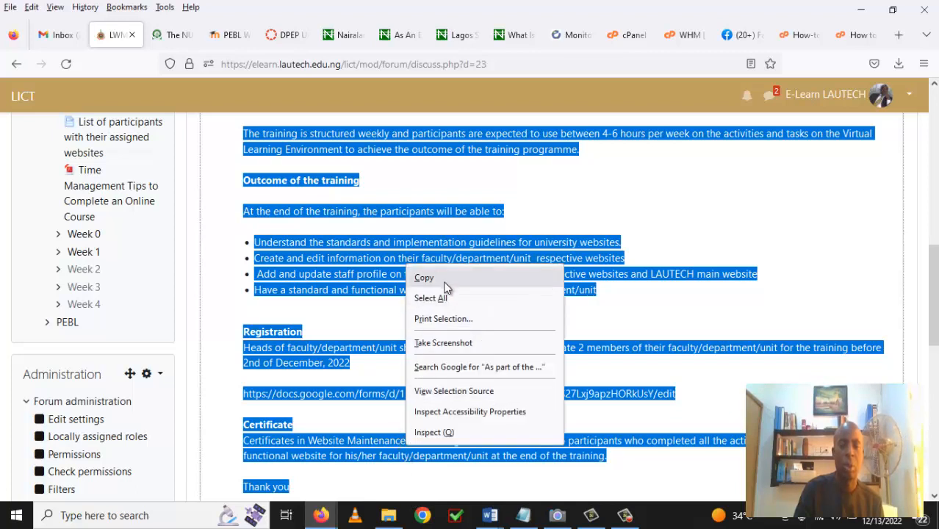
{"action": "left_click", "coordinate": [443, 281]}
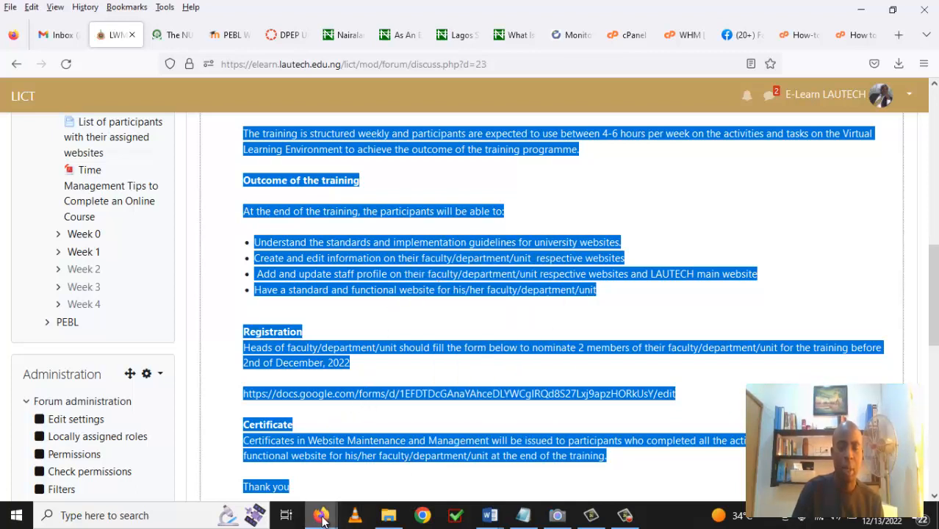
Back in the block builder, place a Box Text element in the left half-width column.
{"action": "mouse_move", "coordinate": [339, 520]}
{"action": "left_click", "coordinate": [410, 482]}
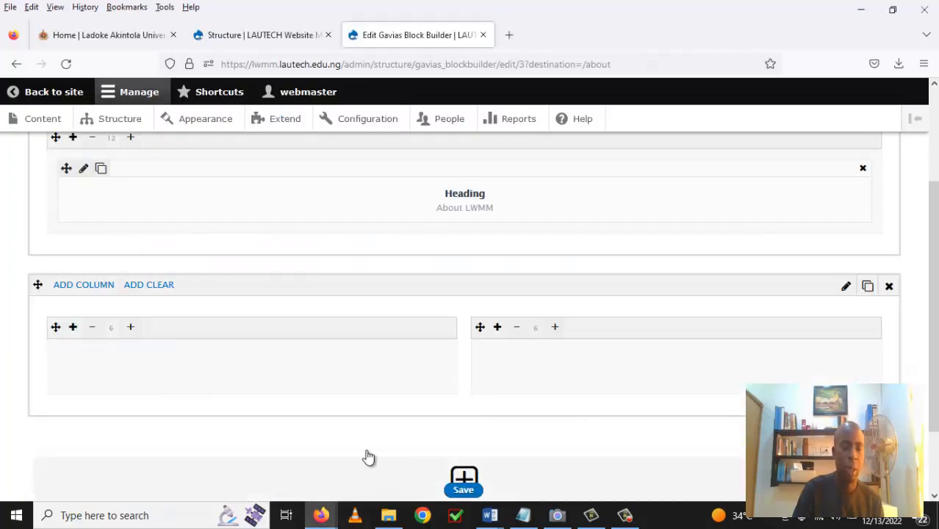
{"action": "left_click", "coordinate": [73, 328]}
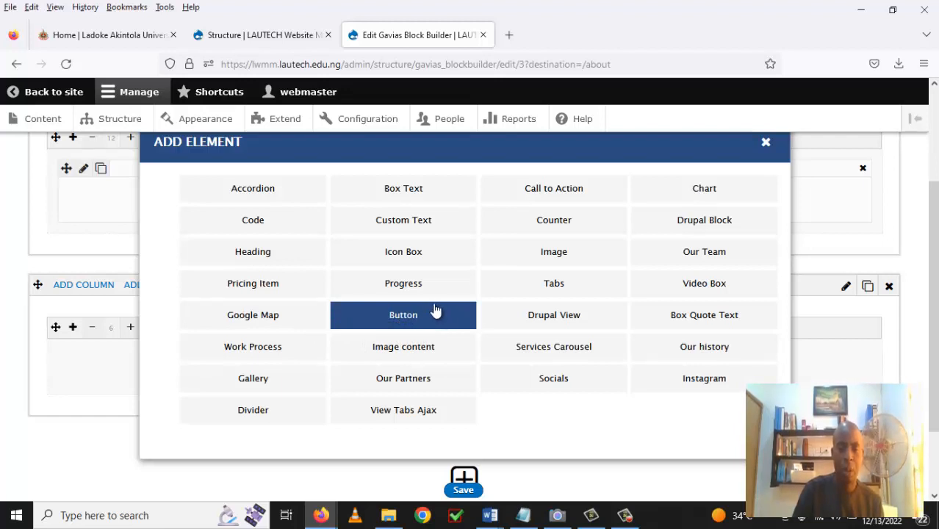
{"action": "left_click", "coordinate": [416, 192]}
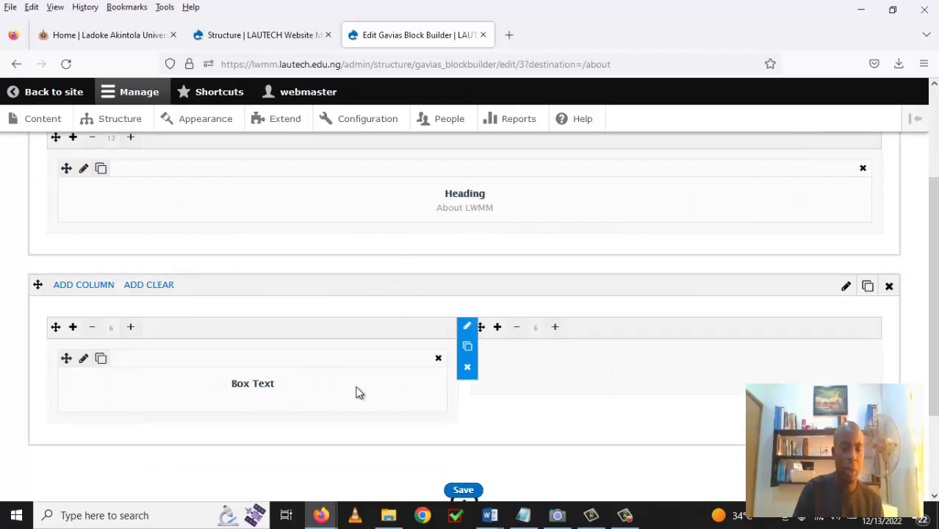
Paste the copied training announcement into the Box Text content and save its settings.
{"action": "left_click", "coordinate": [83, 360]}
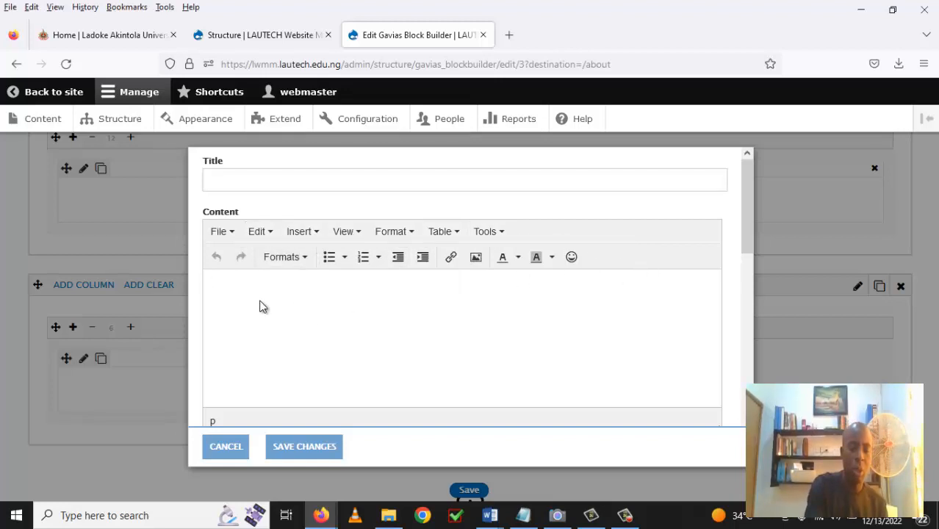
{"action": "key", "text": "ctrl+v"}
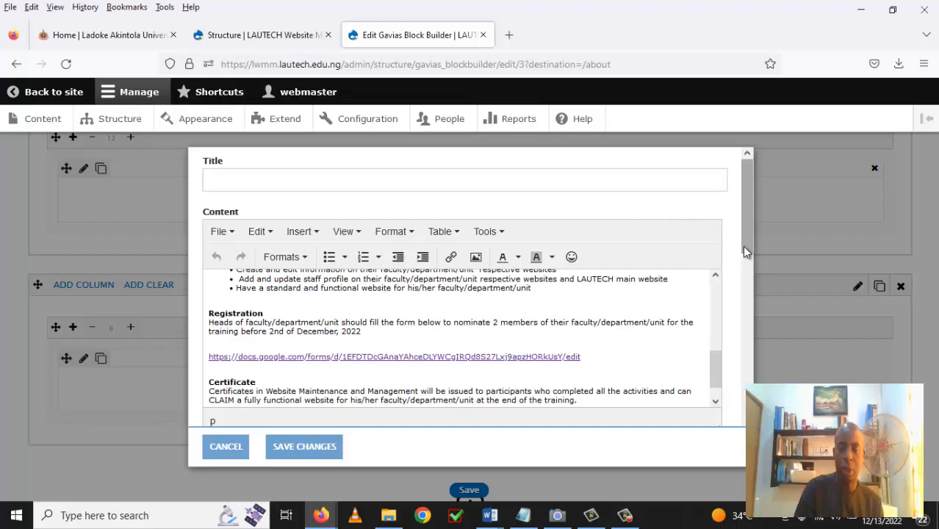
{"action": "left_click_drag", "start_coordinate": [720, 362], "coordinate": [712, 275]}
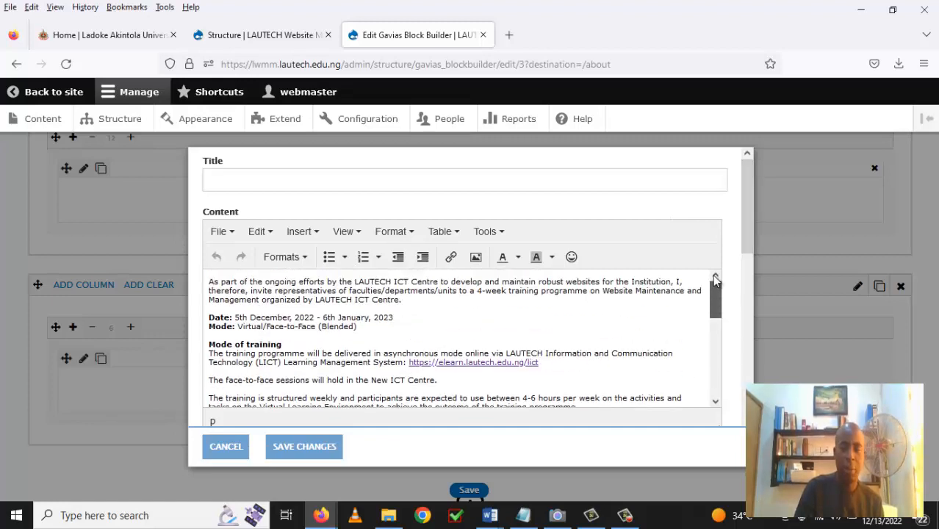
{"action": "left_click_drag", "start_coordinate": [713, 324], "coordinate": [717, 397]}
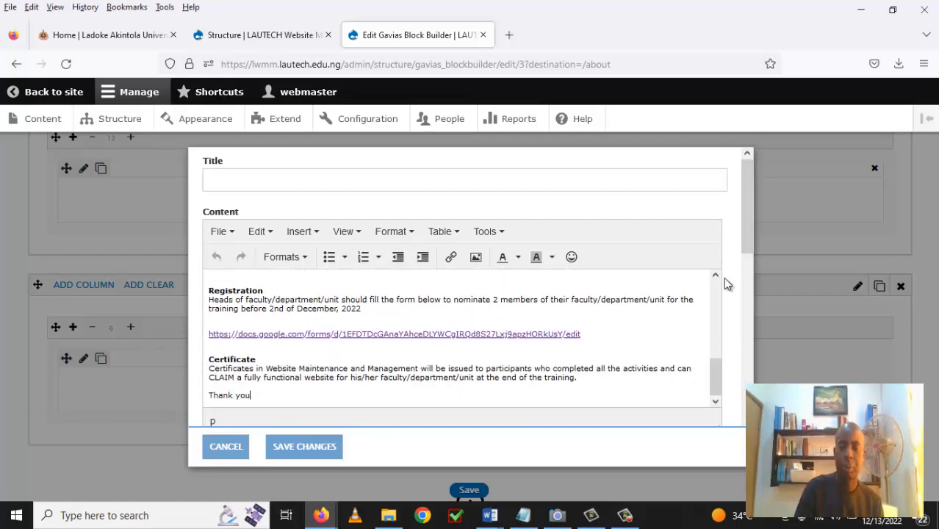
{"action": "left_click_drag", "start_coordinate": [745, 249], "coordinate": [712, 425]}
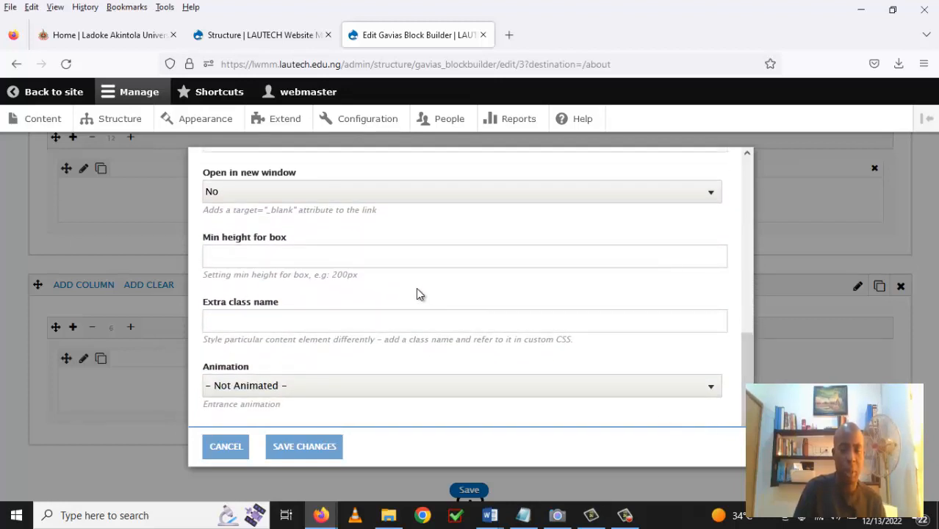
{"action": "left_click", "coordinate": [304, 447]}
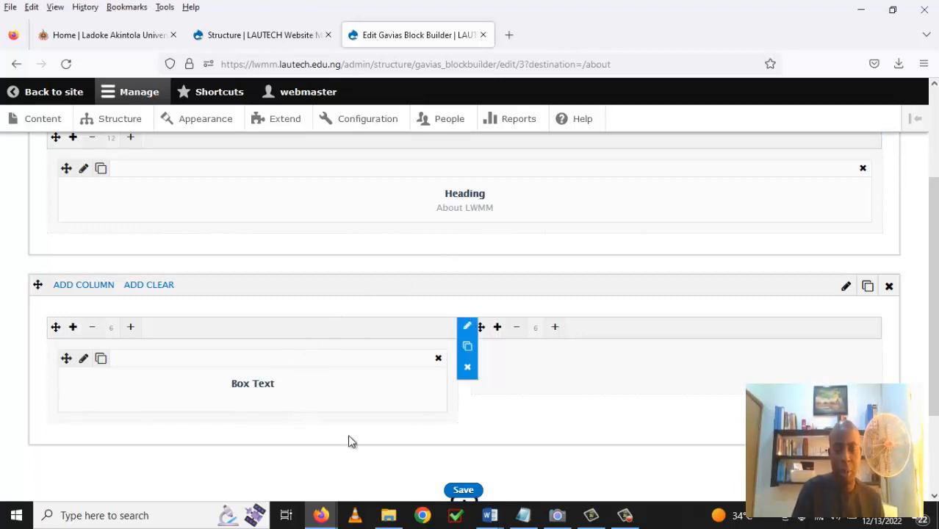
Save the block builder layout and review the training text on the /about page.
{"action": "left_click", "coordinate": [464, 490]}
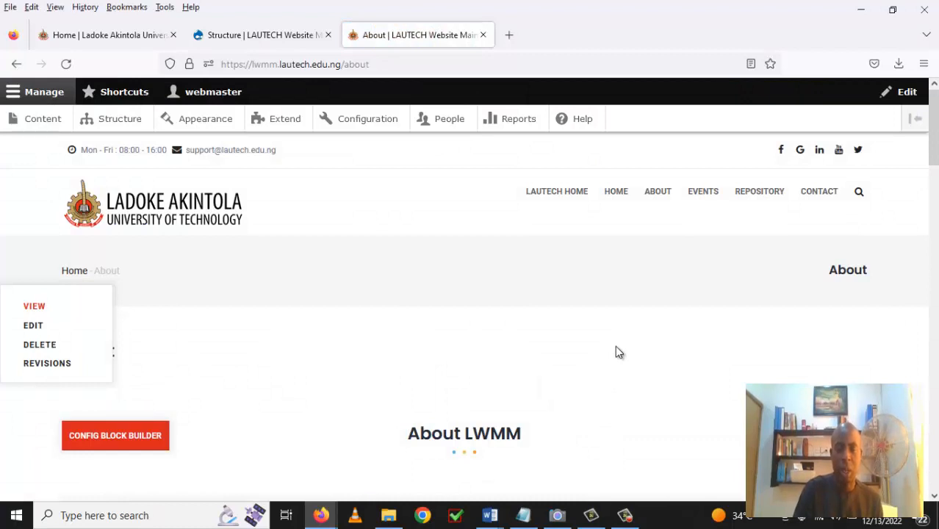
{"action": "scroll", "coordinate": [618, 352], "scroll_direction": "down", "scroll_amount": 3}
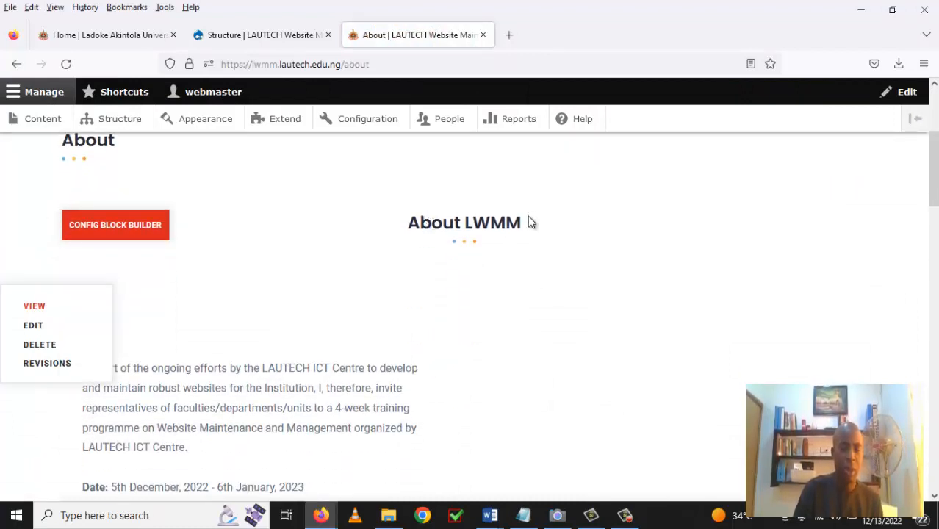
{"action": "scroll", "coordinate": [486, 320], "scroll_direction": "down", "scroll_amount": 2}
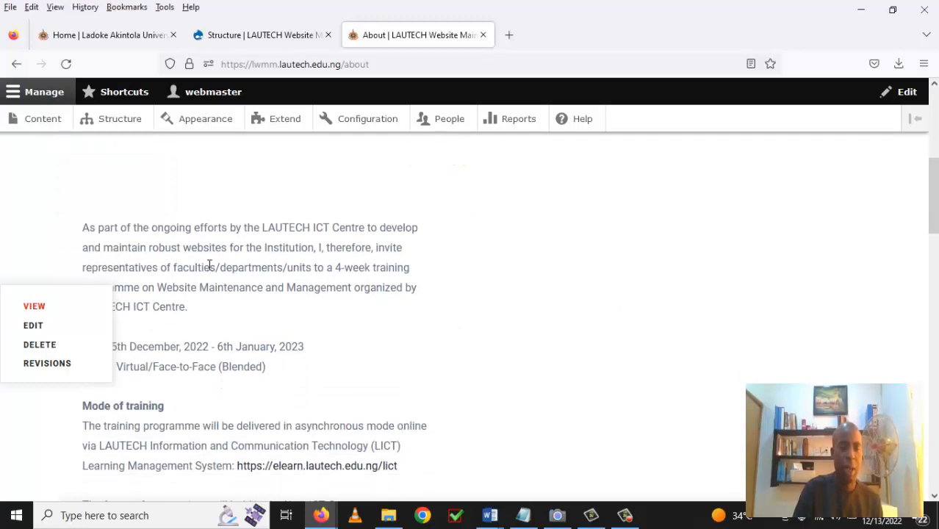
{"action": "scroll", "coordinate": [190, 262], "scroll_direction": "down", "scroll_amount": 1}
{"action": "scroll", "coordinate": [193, 262], "scroll_direction": "up", "scroll_amount": 3}
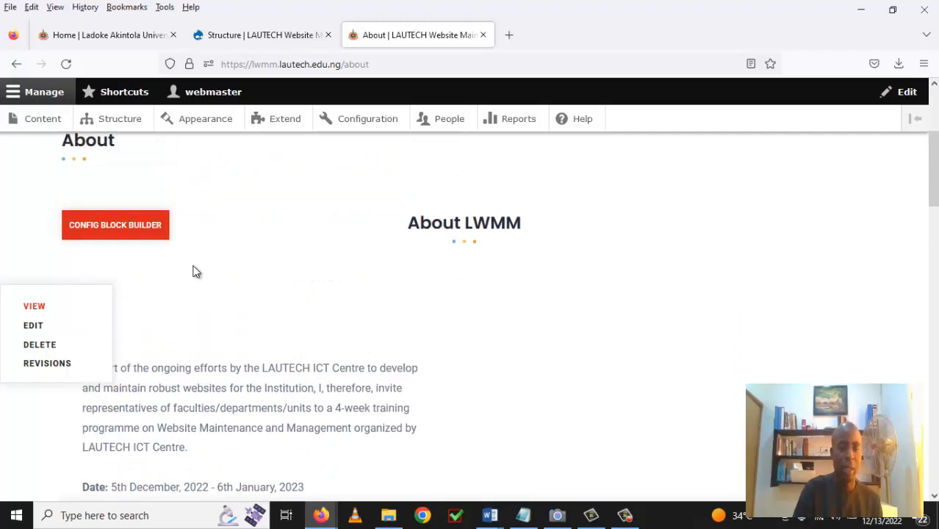
{"action": "scroll", "coordinate": [195, 271], "scroll_direction": "down", "scroll_amount": 2}
{"action": "scroll", "coordinate": [195, 271], "scroll_direction": "down", "scroll_amount": 7}
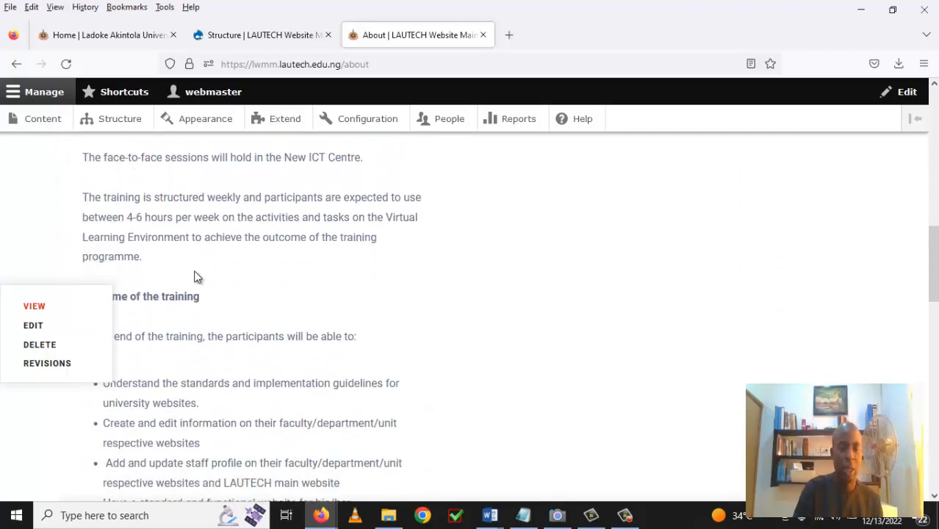
{"action": "scroll", "coordinate": [195, 277], "scroll_direction": "down", "scroll_amount": 6}
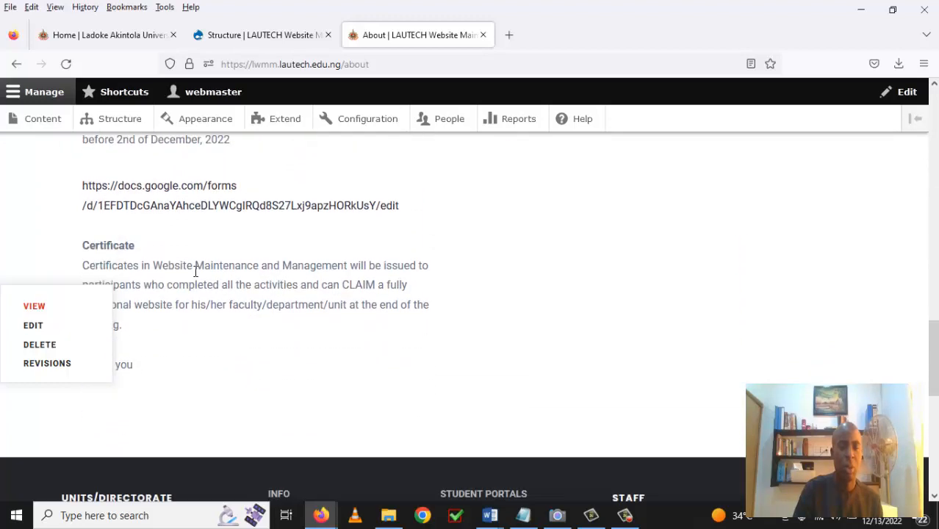
{"action": "scroll", "coordinate": [195, 278], "scroll_direction": "up", "scroll_amount": 8}
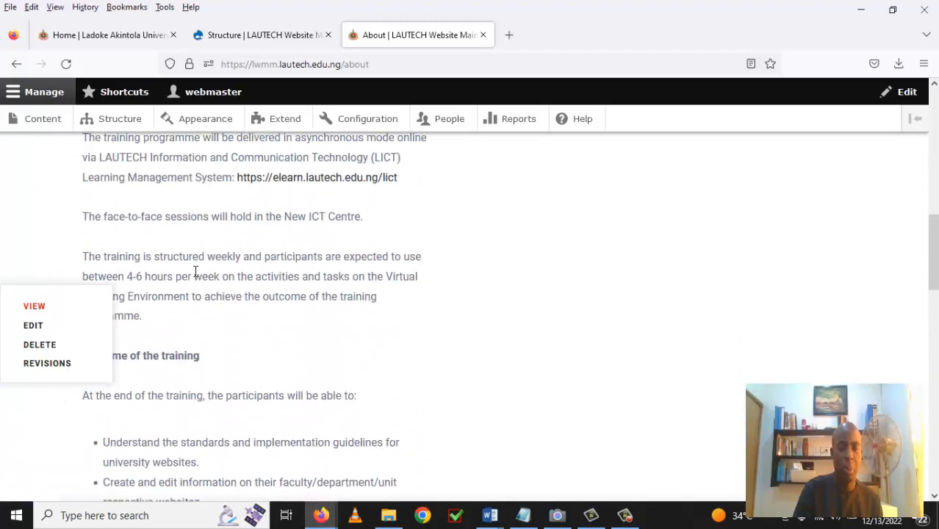
{"action": "scroll", "coordinate": [195, 277], "scroll_direction": "up", "scroll_amount": 6}
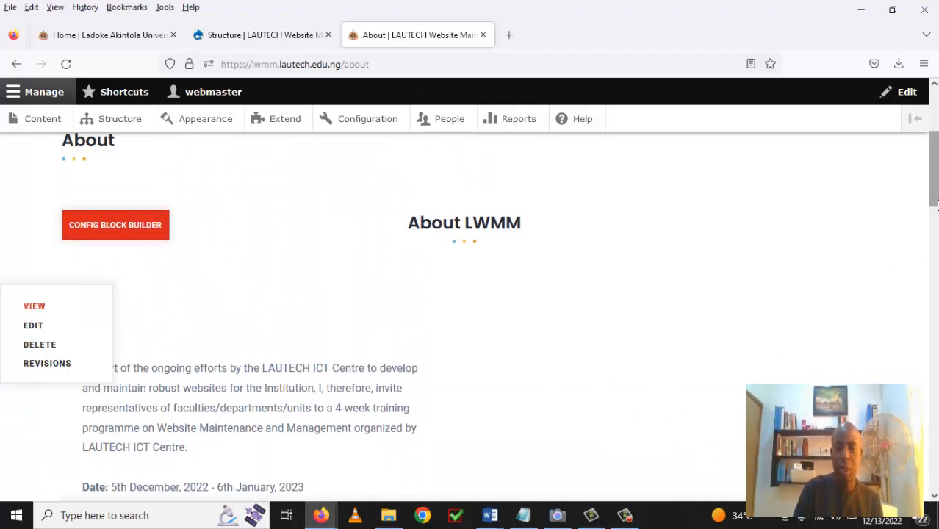
{"action": "left_click_drag", "start_coordinate": [935, 209], "coordinate": [915, 193]}
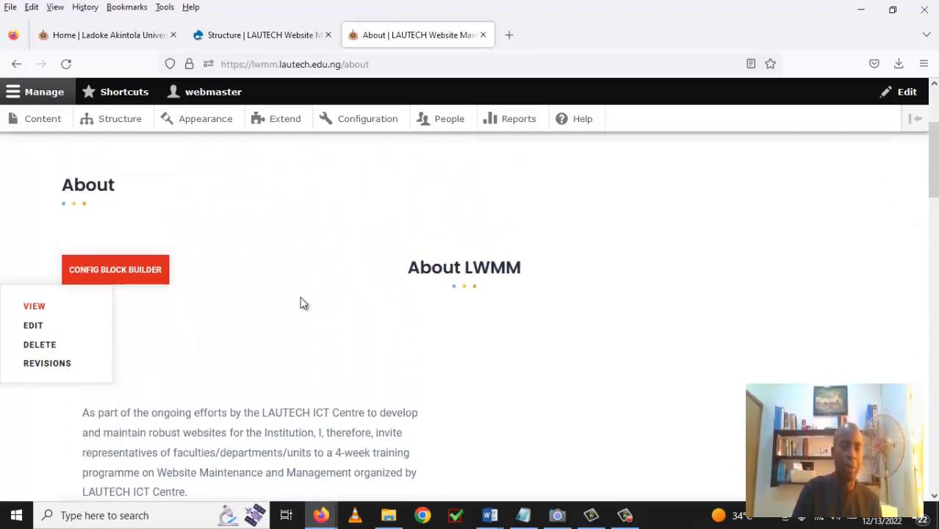
Show the Content overview listing the About and Home pages, then pause the screen recording.
{"action": "left_click", "coordinate": [42, 120]}
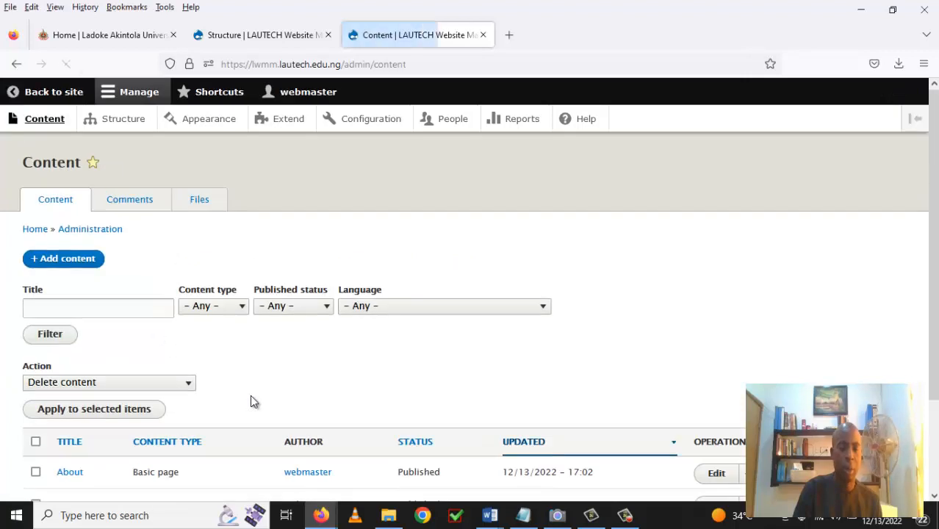
{"action": "scroll", "coordinate": [314, 440], "scroll_direction": "down", "scroll_amount": 1}
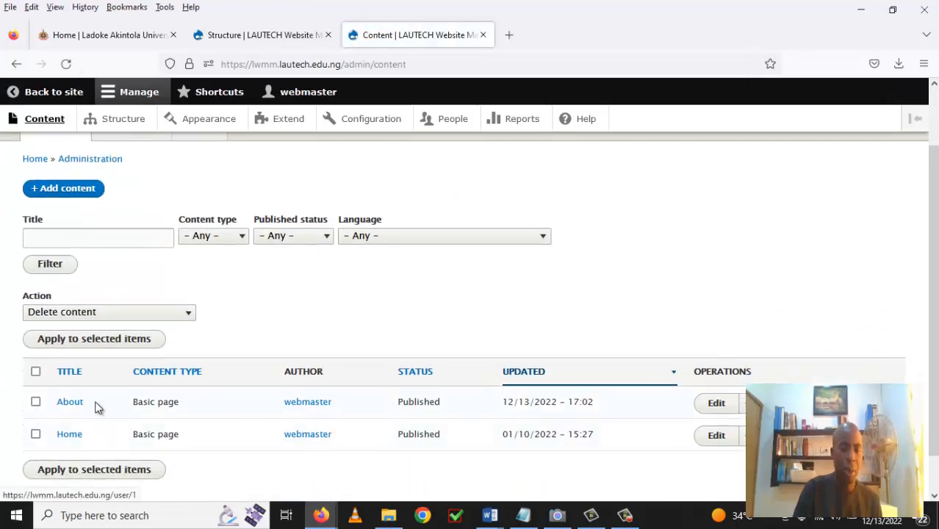
{"action": "scroll", "coordinate": [367, 401], "scroll_direction": "down", "scroll_amount": 1}
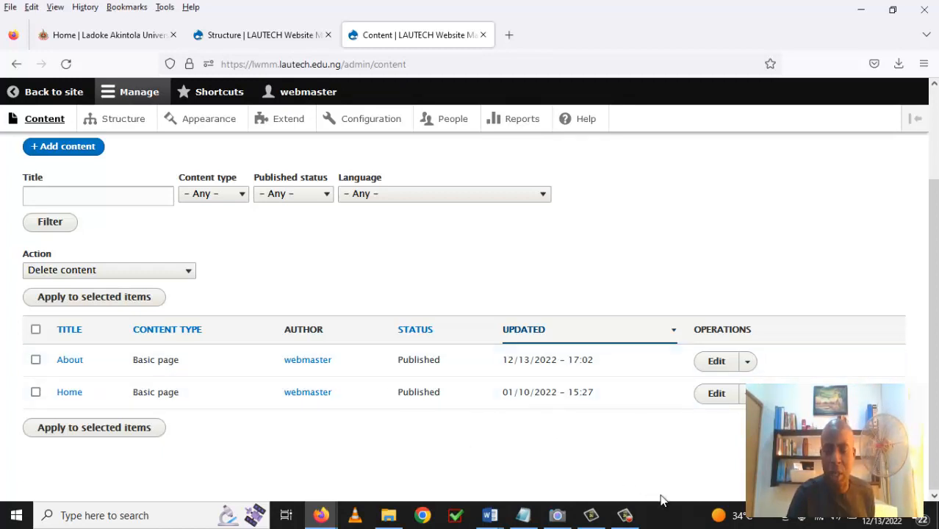
{"action": "left_click", "coordinate": [624, 515]}
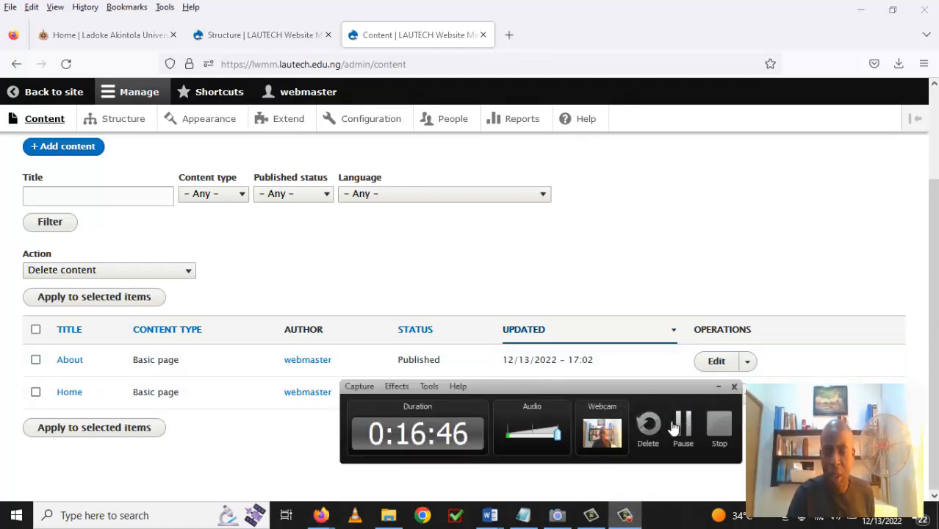
{"action": "left_click", "coordinate": [676, 429]}
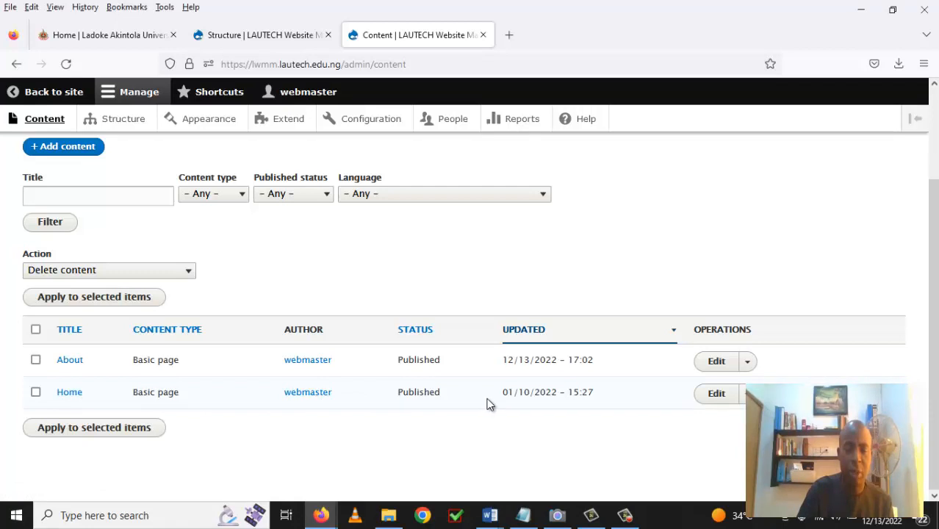
Open the Home page's edit form and scroll to its block builder 1 and /home alias settings.
{"action": "left_click", "coordinate": [718, 397]}
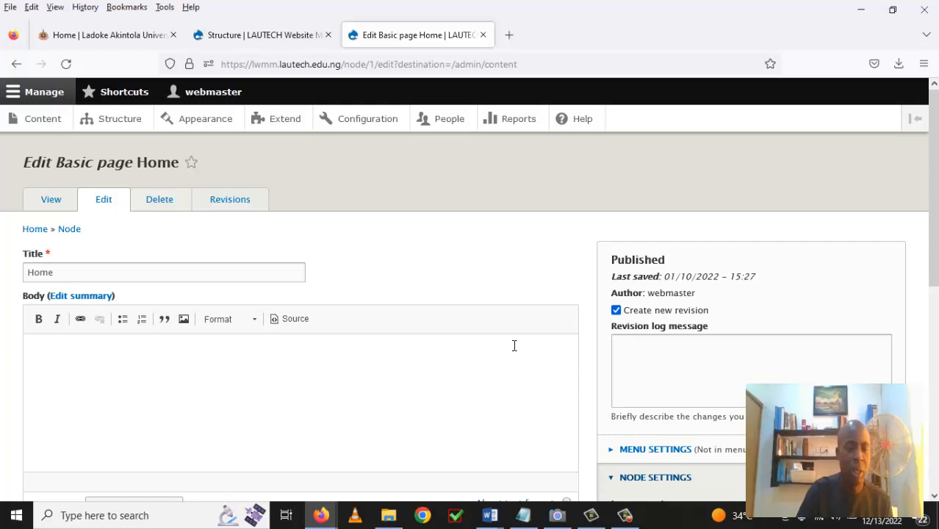
{"action": "scroll", "coordinate": [514, 345], "scroll_direction": "down", "scroll_amount": 5}
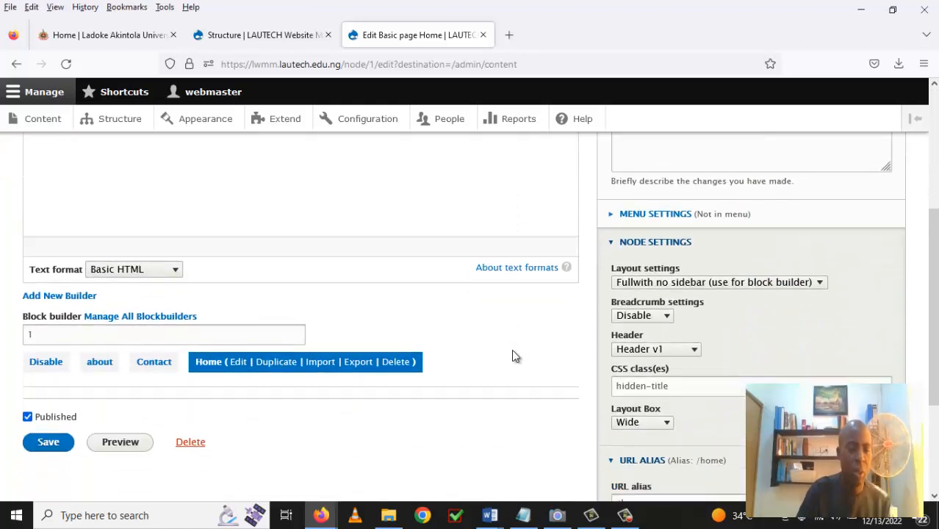
{"action": "scroll", "coordinate": [515, 356], "scroll_direction": "down", "scroll_amount": 2}
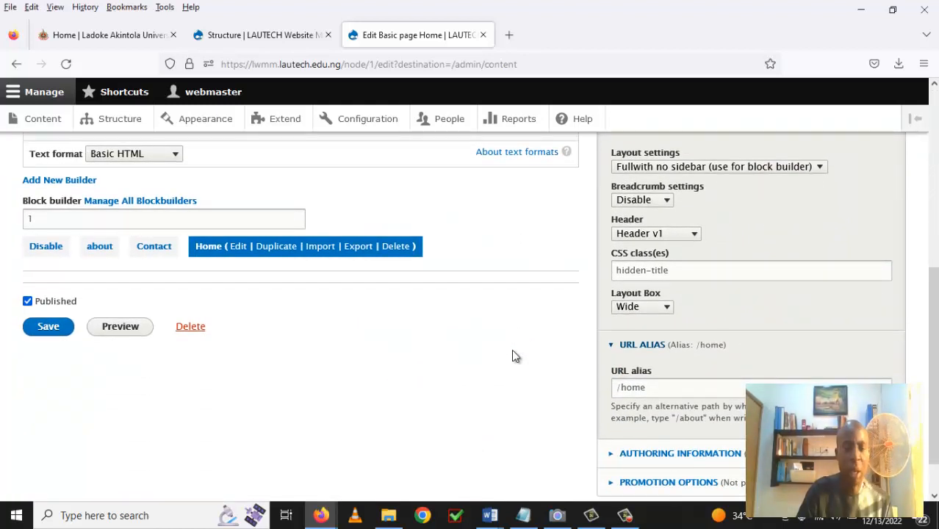
{"action": "scroll", "coordinate": [514, 357], "scroll_direction": "up", "scroll_amount": 1}
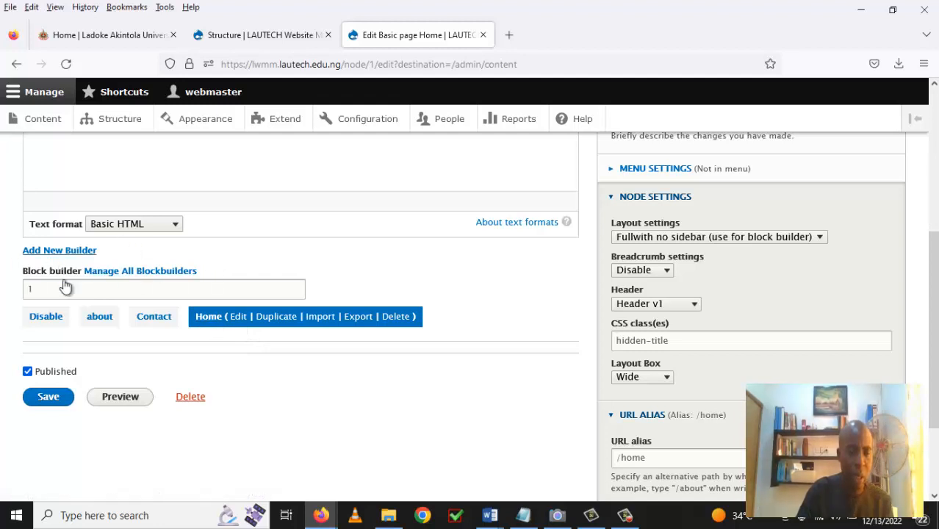
Launch the Home layout in Gavias Block Builder and open the Office of the Vice Chancellor heading's settings.
{"action": "left_click", "coordinate": [239, 317]}
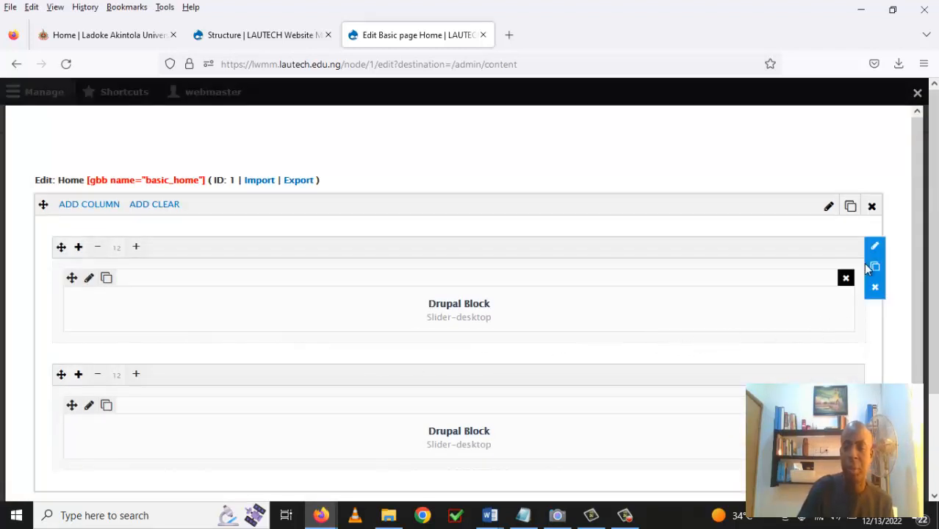
{"action": "left_click_drag", "start_coordinate": [917, 211], "coordinate": [911, 231]}
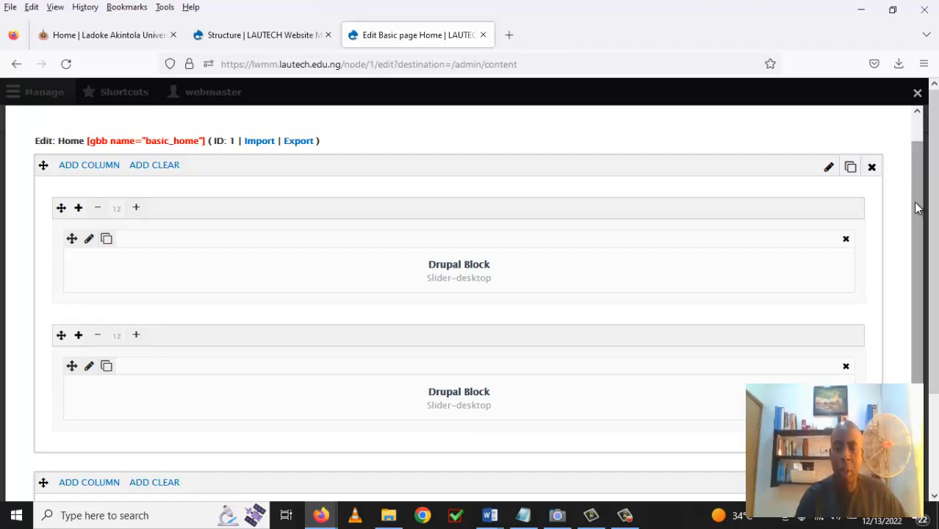
{"action": "left_click_drag", "start_coordinate": [916, 203], "coordinate": [918, 217]}
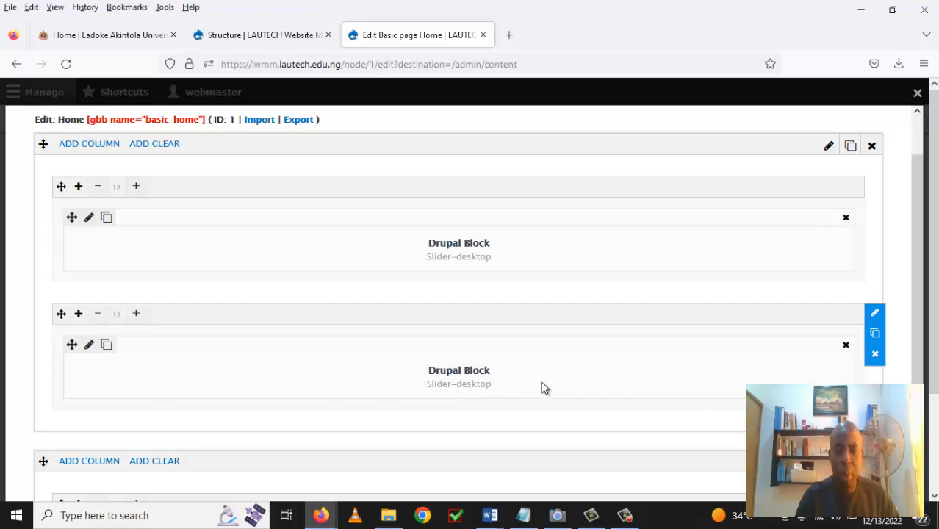
{"action": "scroll", "coordinate": [544, 388], "scroll_direction": "down", "scroll_amount": 3}
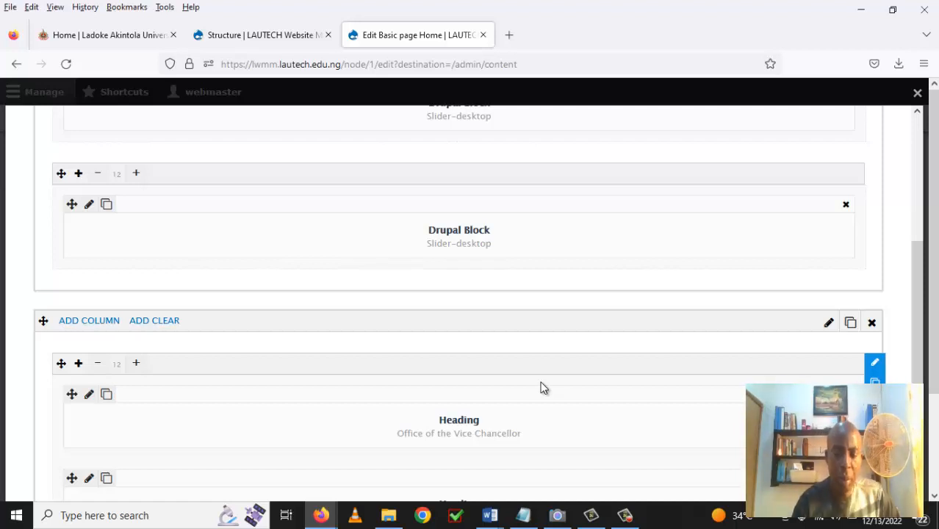
{"action": "scroll", "coordinate": [544, 388], "scroll_direction": "down", "scroll_amount": 2}
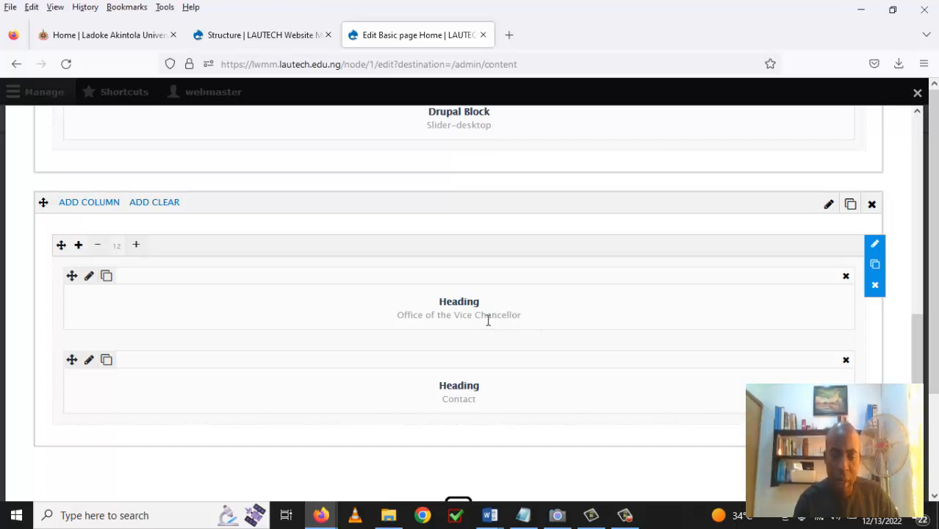
{"action": "left_click", "coordinate": [89, 278]}
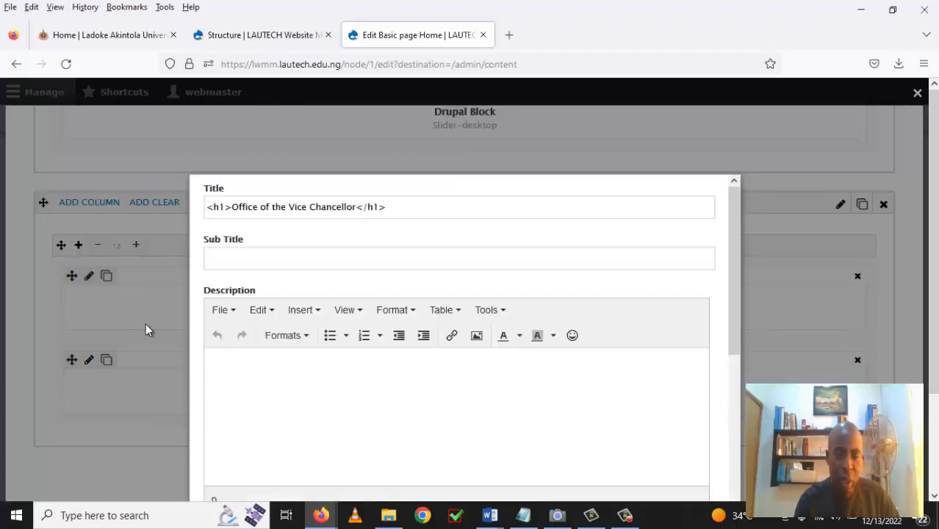
Replace the heading title with 'LAUTECH Website Maintenance and Manangement Training Programme'.
{"action": "left_click", "coordinate": [232, 207]}
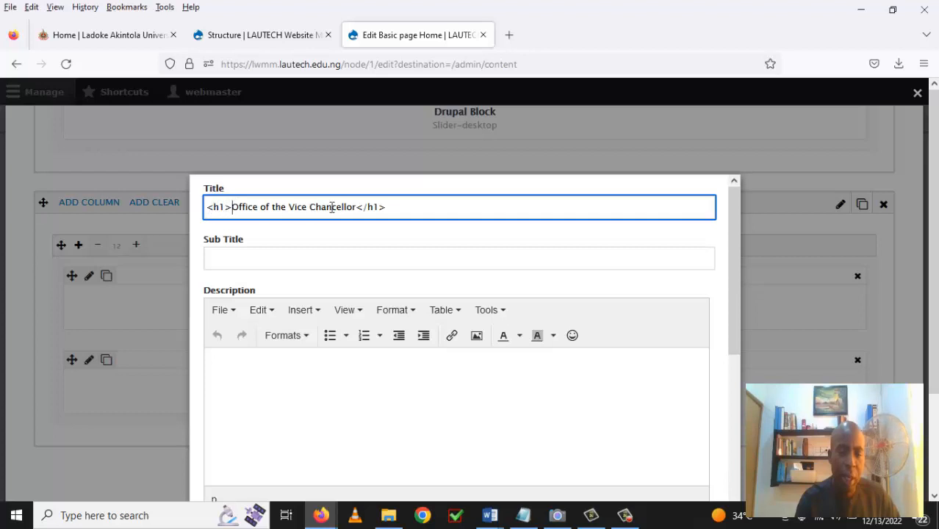
{"action": "left_click_drag", "start_coordinate": [356, 207], "coordinate": [239, 209]}
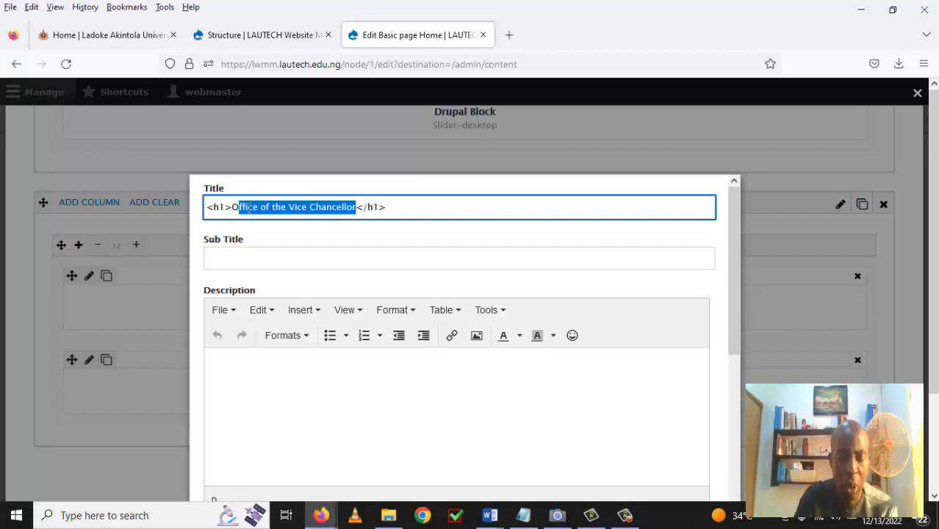
{"action": "type", "text": "LAUT"}
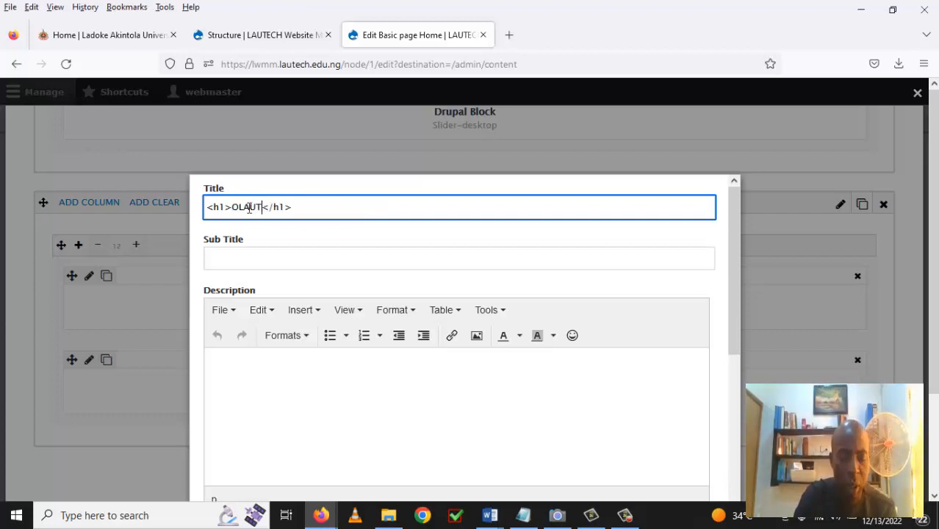
{"action": "type", "text": "ECH "}
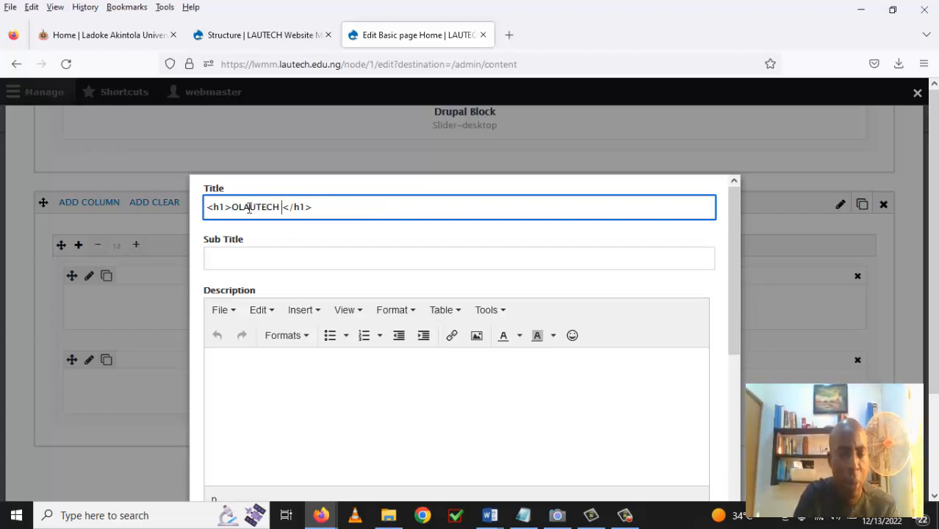
{"action": "type", "text": "WE"}
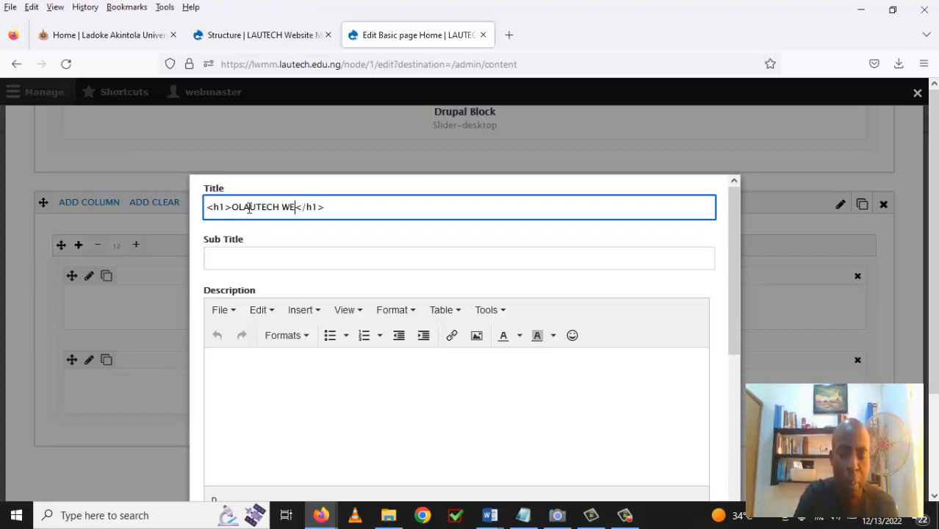
{"action": "key", "text": "BackSpace"}
{"action": "type", "text": "e"}
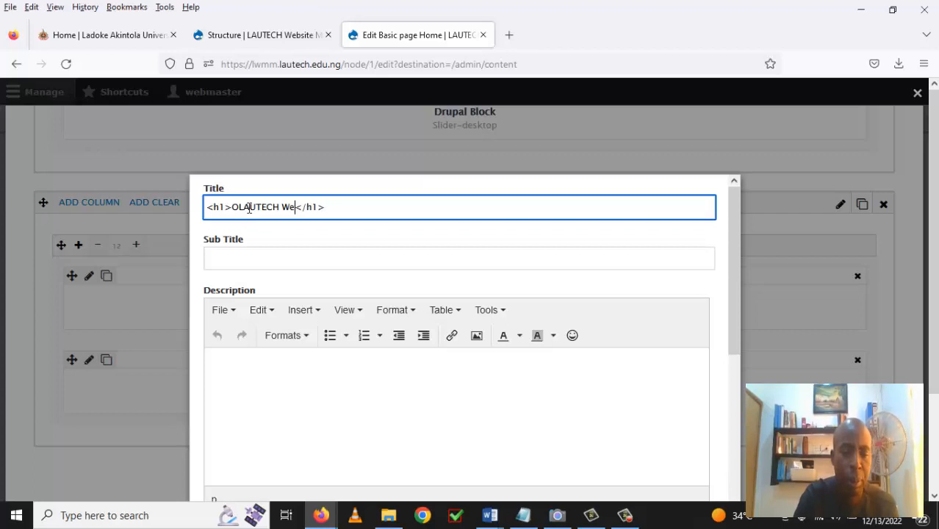
{"action": "type", "text": "bsite"}
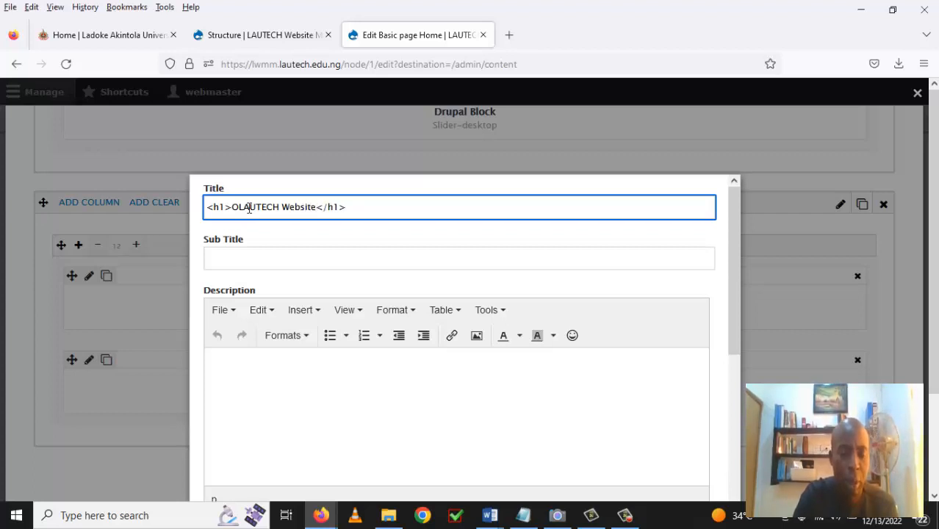
{"action": "type", "text": " Mainten"}
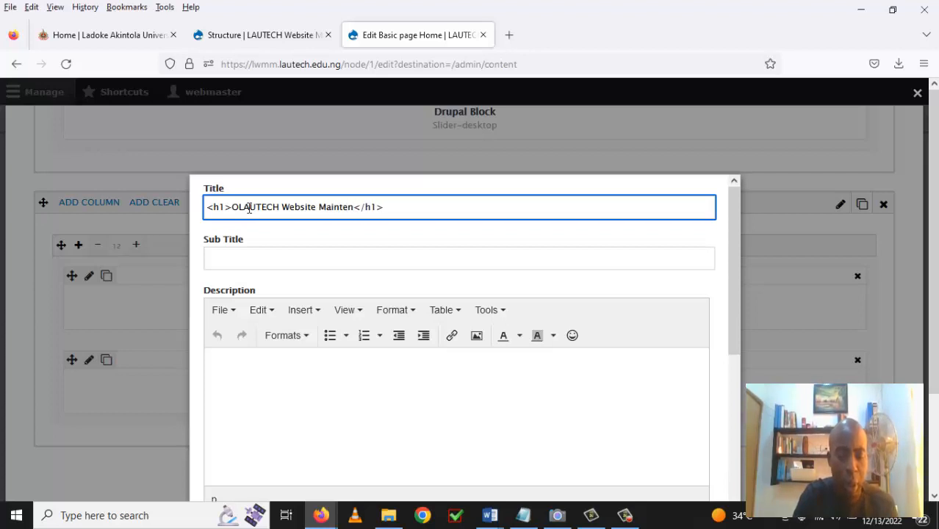
{"action": "type", "text": "ance"}
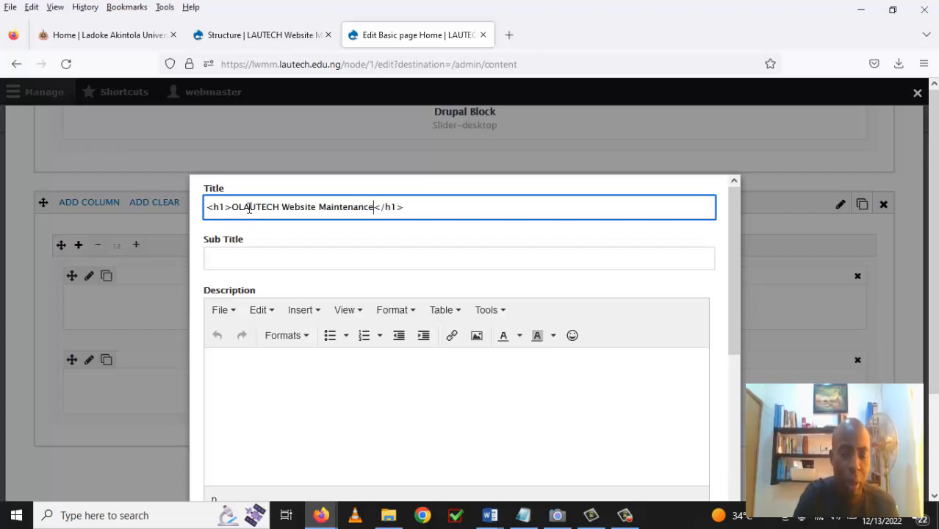
{"action": "type", "text": " and"}
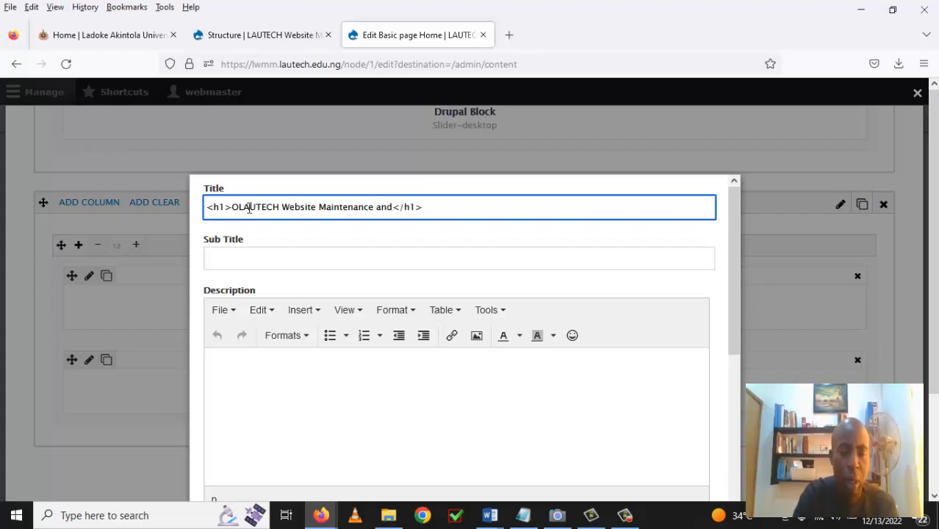
{"action": "type", "text": " Manan"}
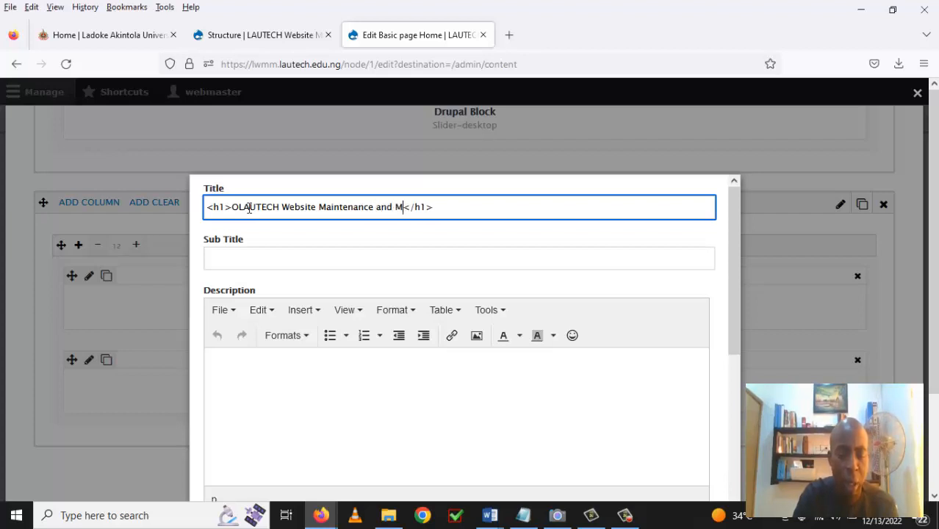
{"action": "type", "text": "gement"}
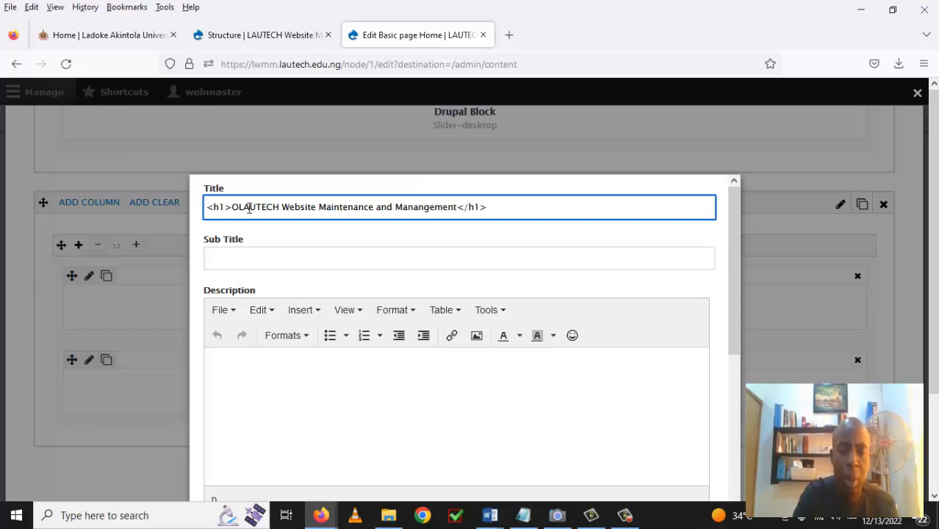
{"action": "type", "text": " Trainin"}
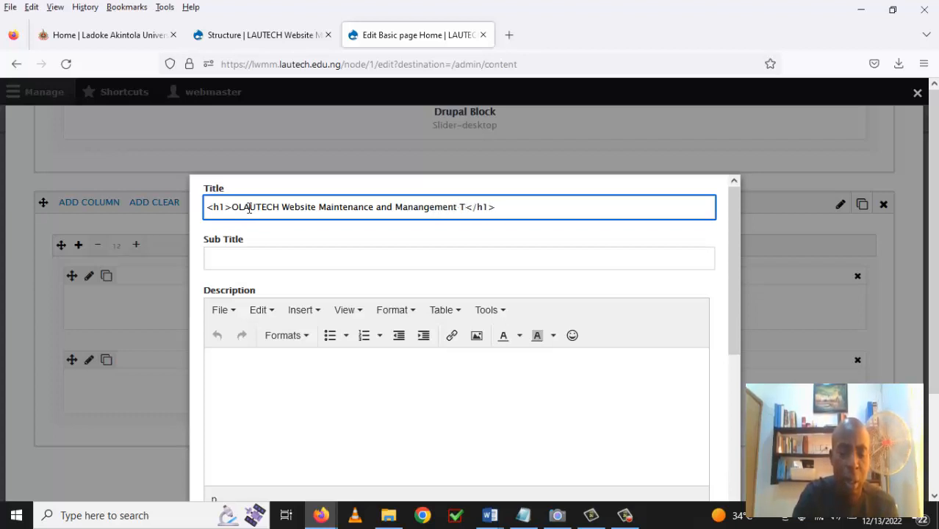
{"action": "type", "text": "g"}
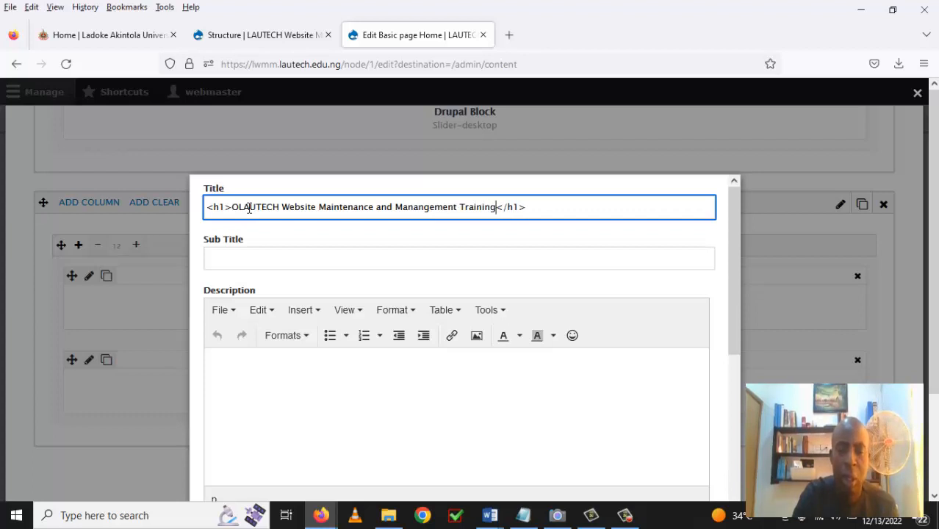
{"action": "type", "text": " Pro"}
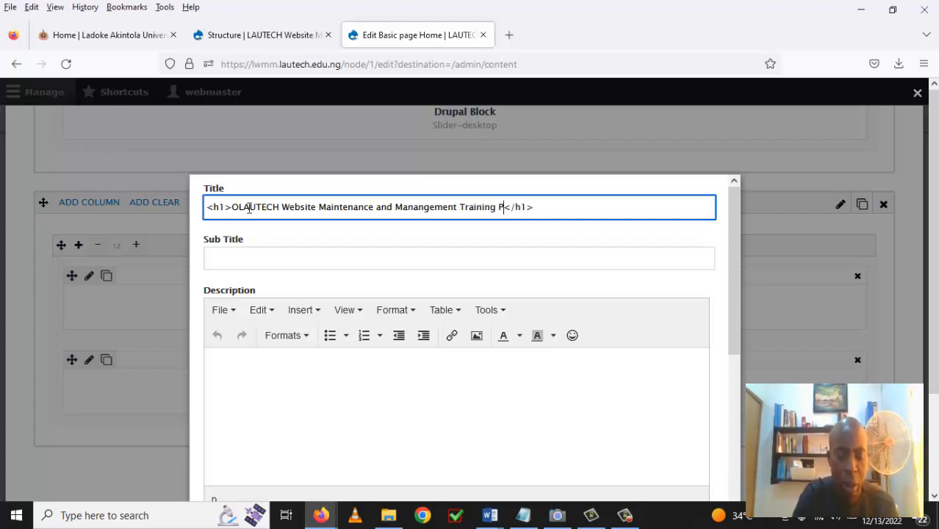
{"action": "type", "text": "gr"}
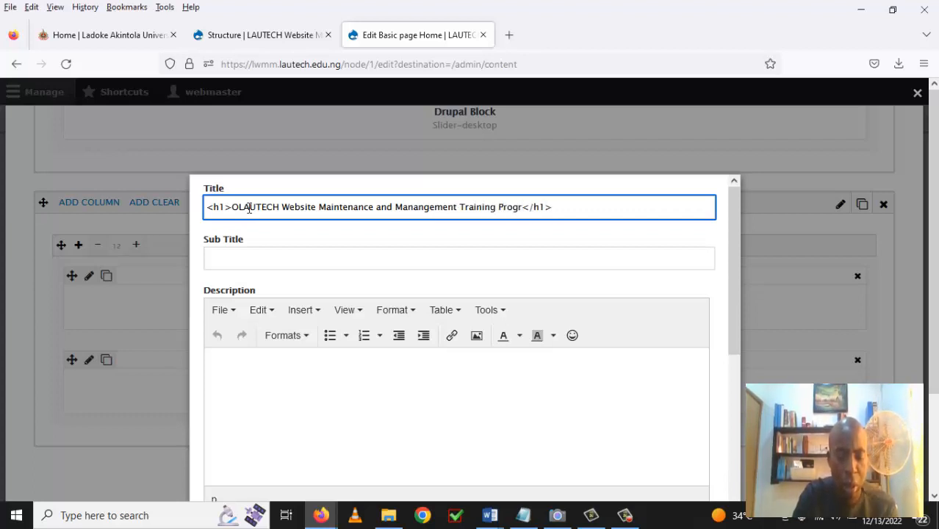
{"action": "type", "text": "amme"}
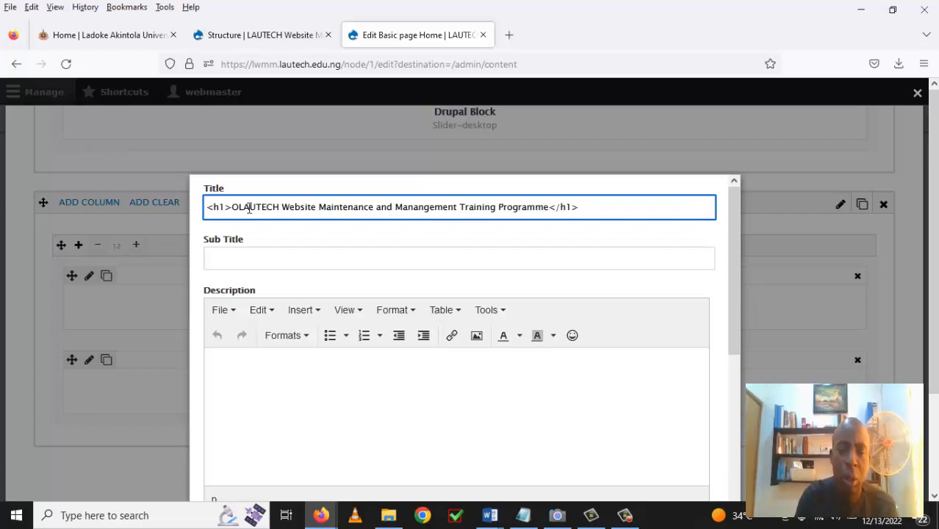
Correct 'Manangement' to 'Management', remove the stray 'O', and save the heading settings.
{"action": "left_click", "coordinate": [423, 220]}
{"action": "key", "text": "Delete"}
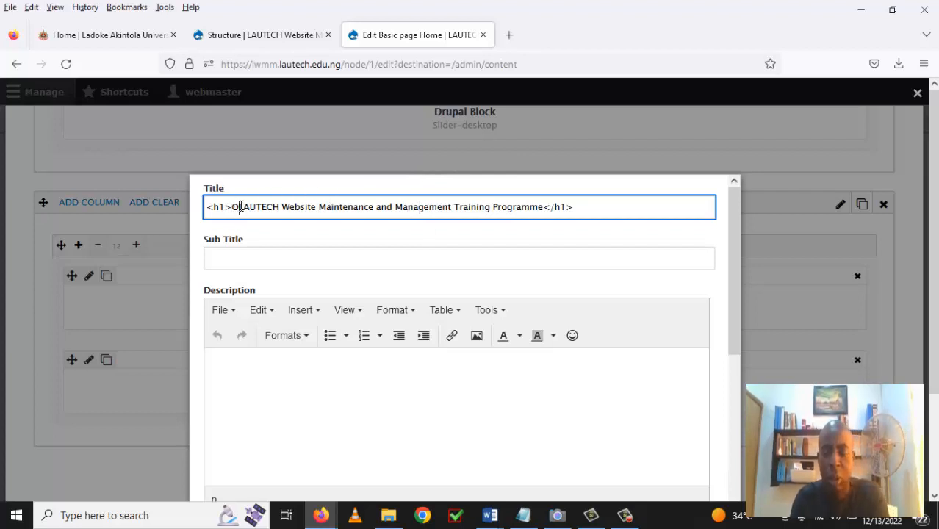
{"action": "key", "text": "BackSpace"}
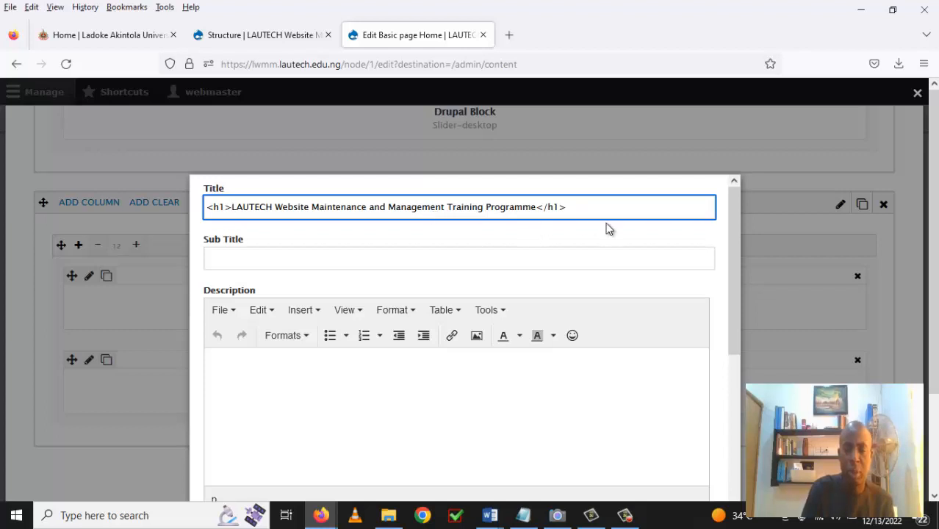
{"action": "left_click_drag", "start_coordinate": [734, 262], "coordinate": [732, 474]}
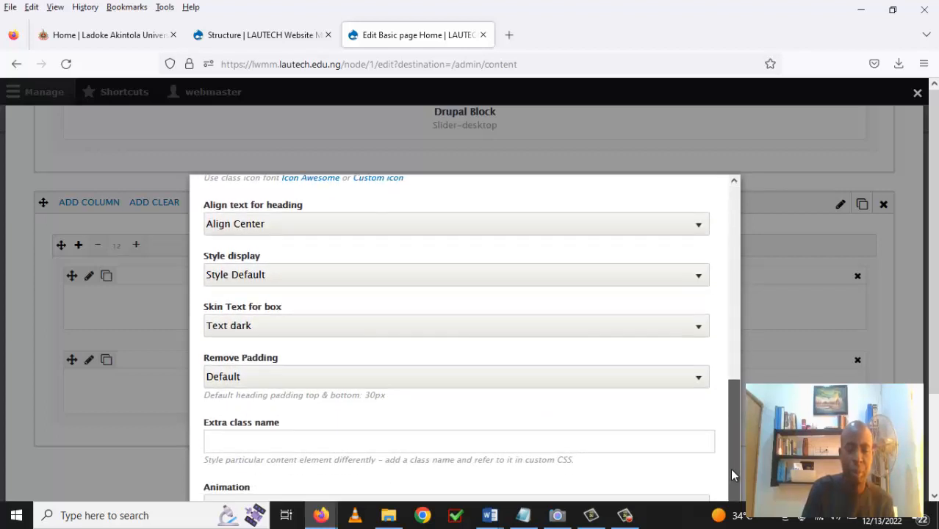
{"action": "left_click_drag", "start_coordinate": [934, 306], "coordinate": [937, 416]}
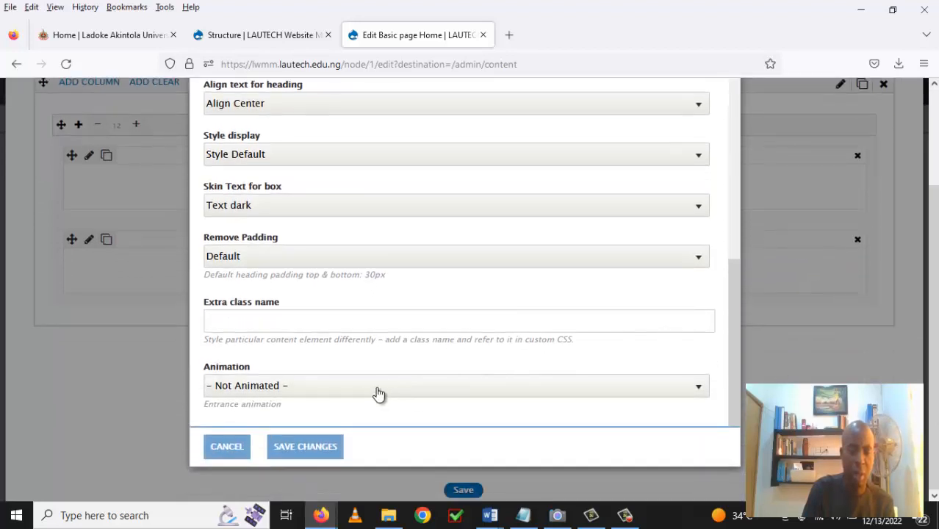
{"action": "left_click", "coordinate": [318, 447]}
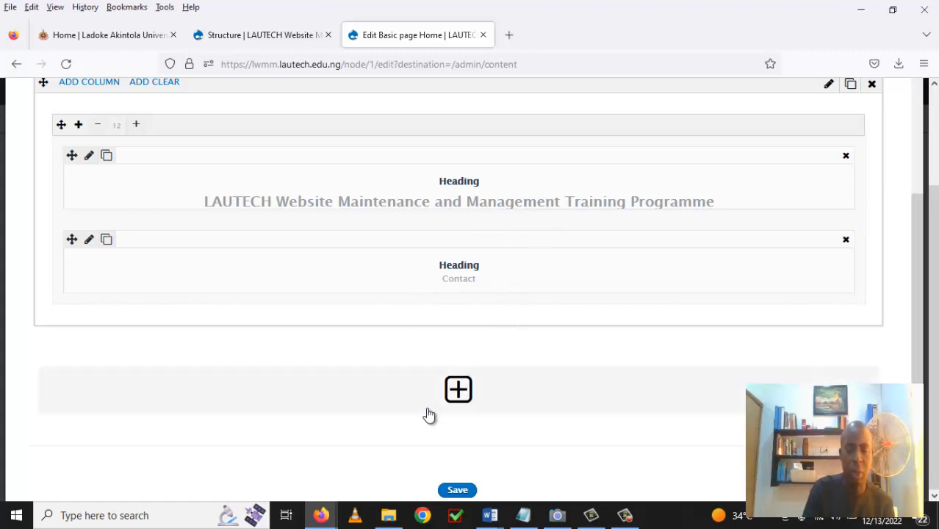
Save the Home block builder layout and bring up the Structure admin page.
{"action": "left_click", "coordinate": [457, 490]}
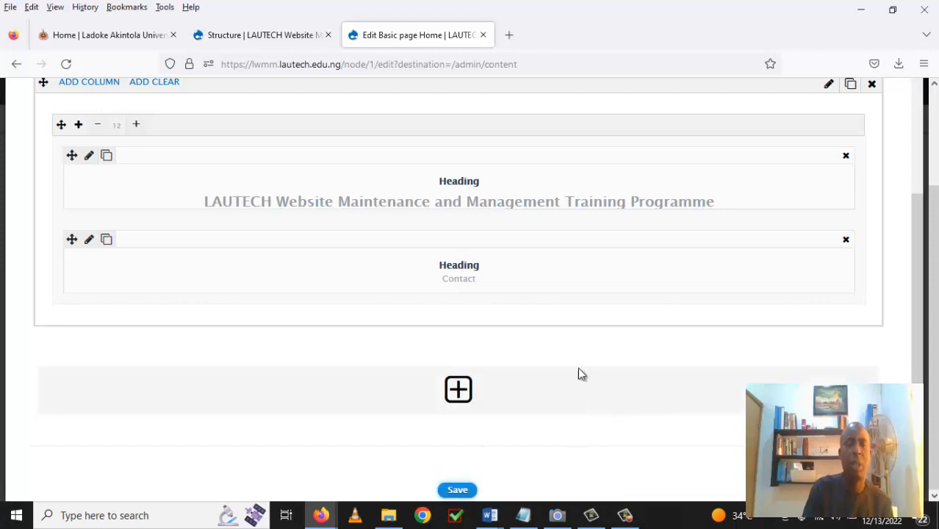
{"action": "scroll", "coordinate": [522, 268], "scroll_direction": "up", "scroll_amount": 5}
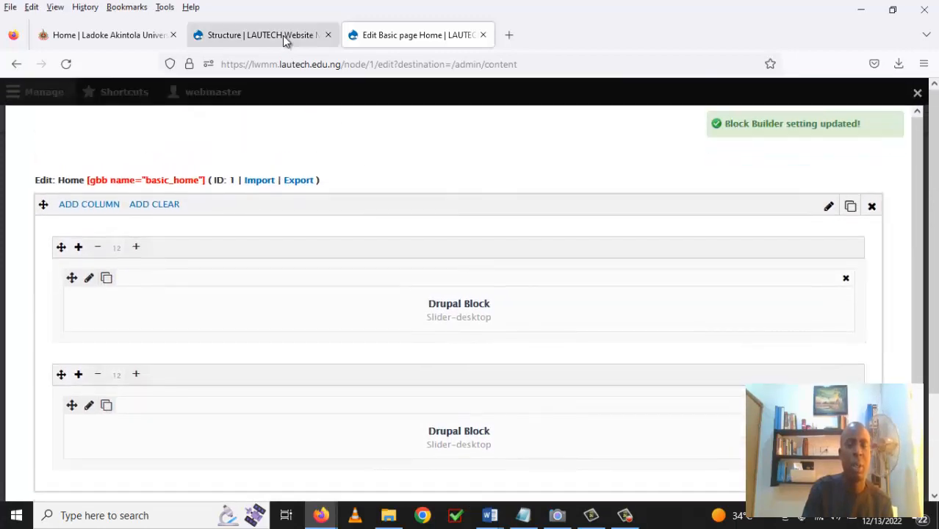
{"action": "left_click", "coordinate": [282, 36]}
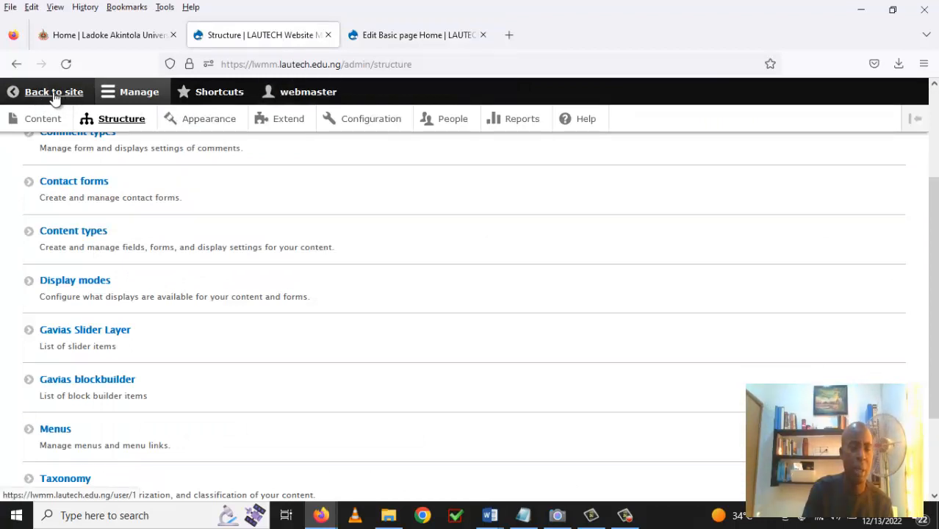
Return to the live homepage and review the corrected programme heading and Contact section.
{"action": "left_click", "coordinate": [74, 231]}
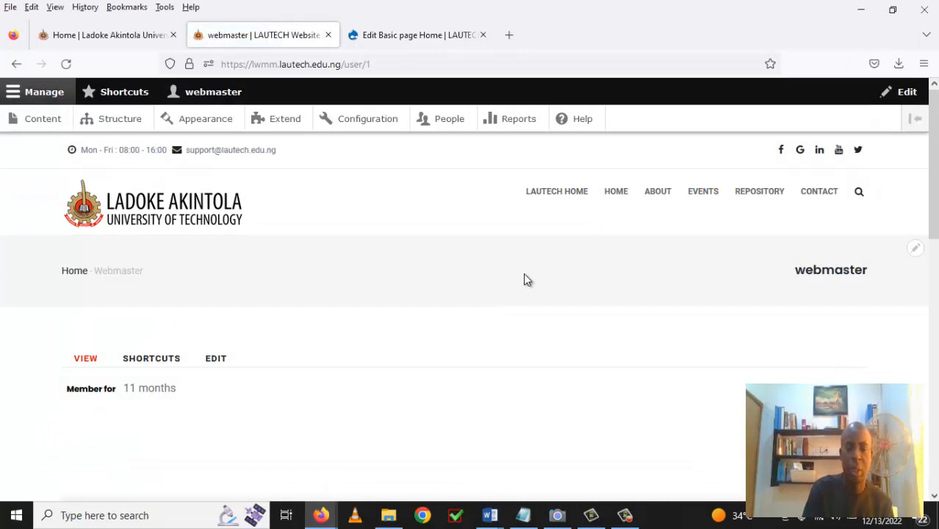
{"action": "left_click", "coordinate": [617, 194]}
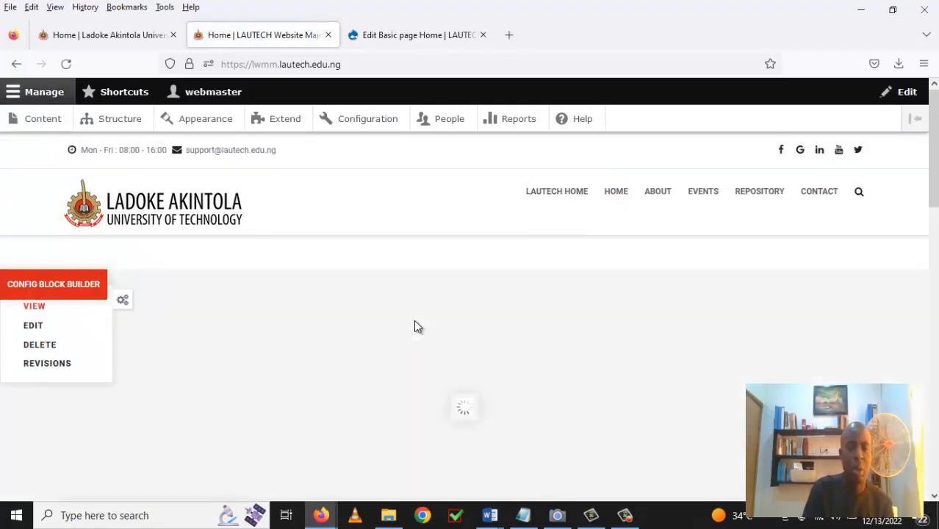
{"action": "scroll", "coordinate": [416, 322], "scroll_direction": "down", "scroll_amount": 5}
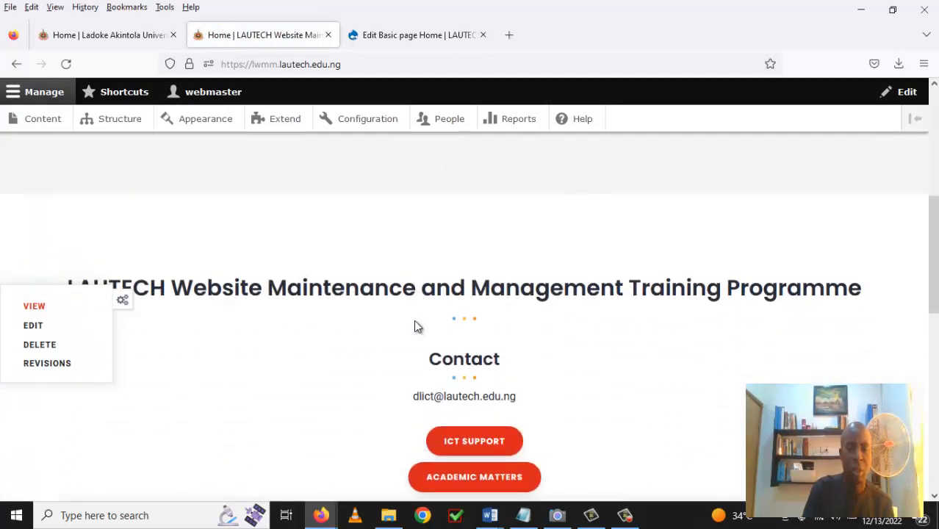
{"action": "scroll", "coordinate": [413, 323], "scroll_direction": "down", "scroll_amount": 1}
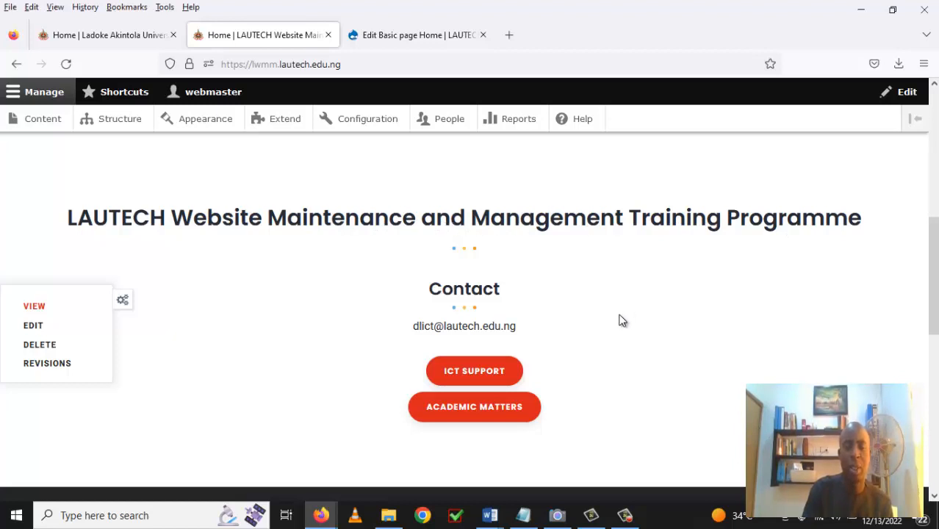
{"action": "scroll", "coordinate": [618, 320], "scroll_direction": "down", "scroll_amount": 2}
{"action": "scroll", "coordinate": [618, 321], "scroll_direction": "up", "scroll_amount": 2}
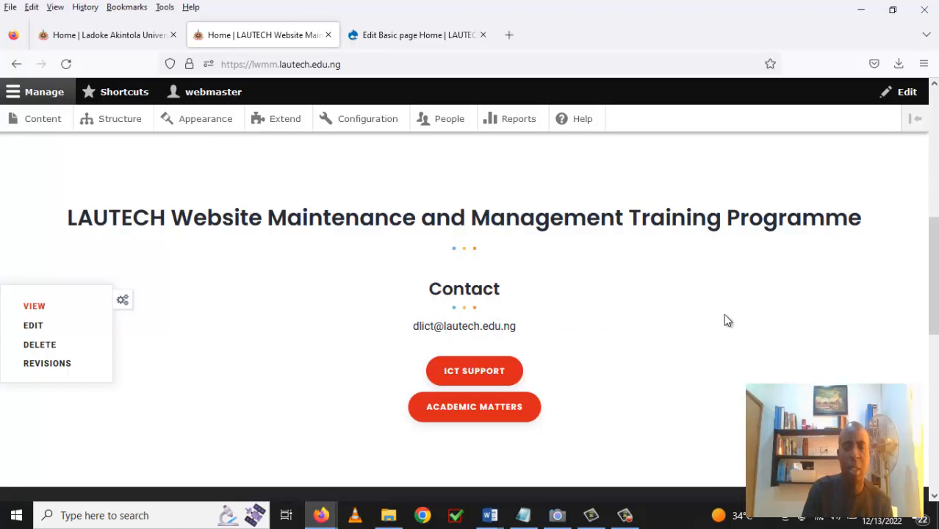
{"action": "scroll", "coordinate": [528, 342], "scroll_direction": "up", "scroll_amount": 5}
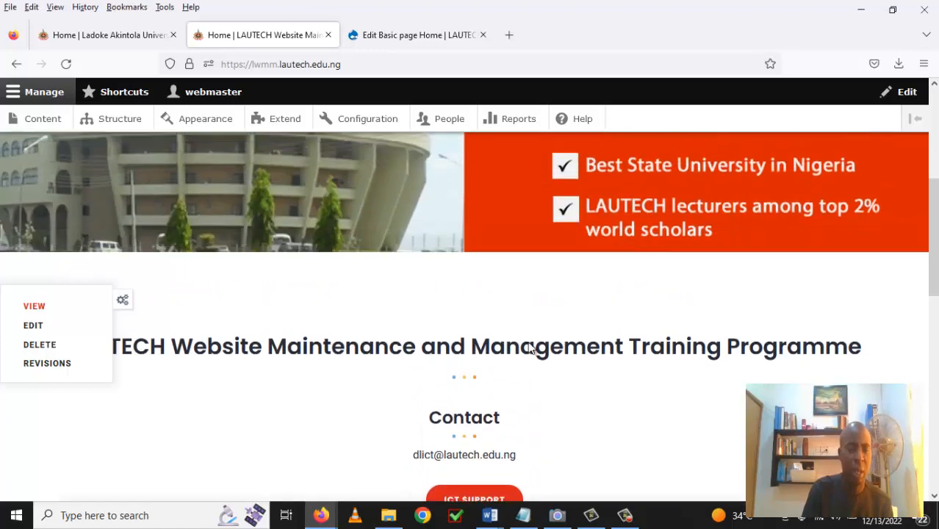
{"action": "scroll", "coordinate": [528, 348], "scroll_direction": "up", "scroll_amount": 3}
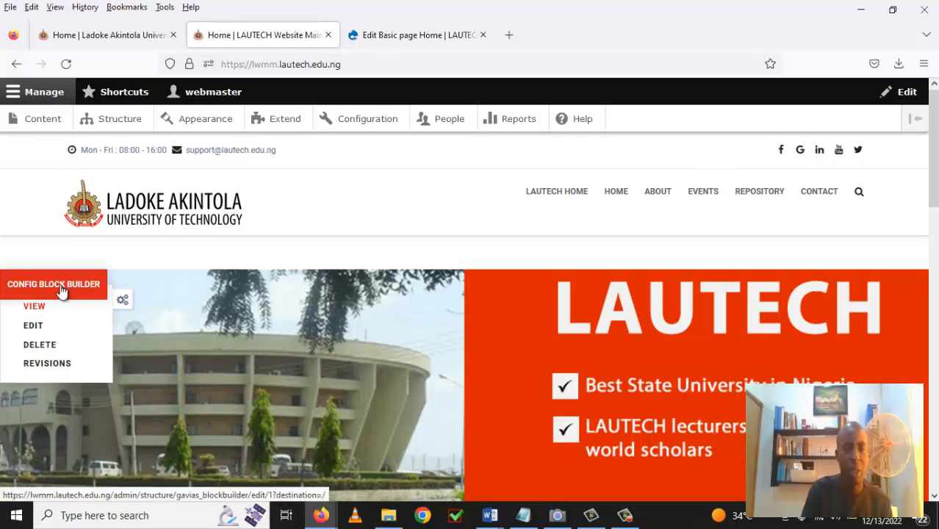
Open the homepage in Config Block Builder and scroll to the programme and Contact headings.
{"action": "left_click", "coordinate": [62, 292]}
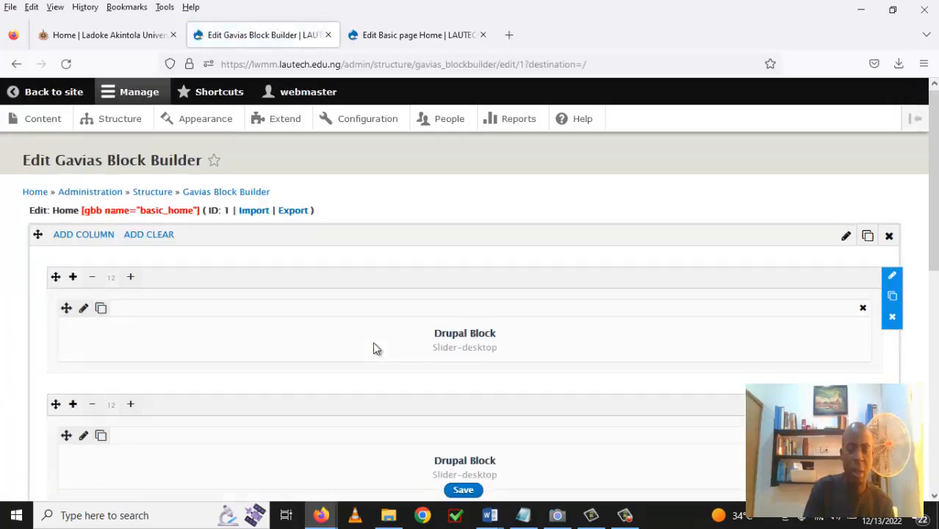
{"action": "scroll", "coordinate": [373, 345], "scroll_direction": "down", "scroll_amount": 7}
{"action": "scroll", "coordinate": [373, 342], "scroll_direction": "down", "scroll_amount": 2}
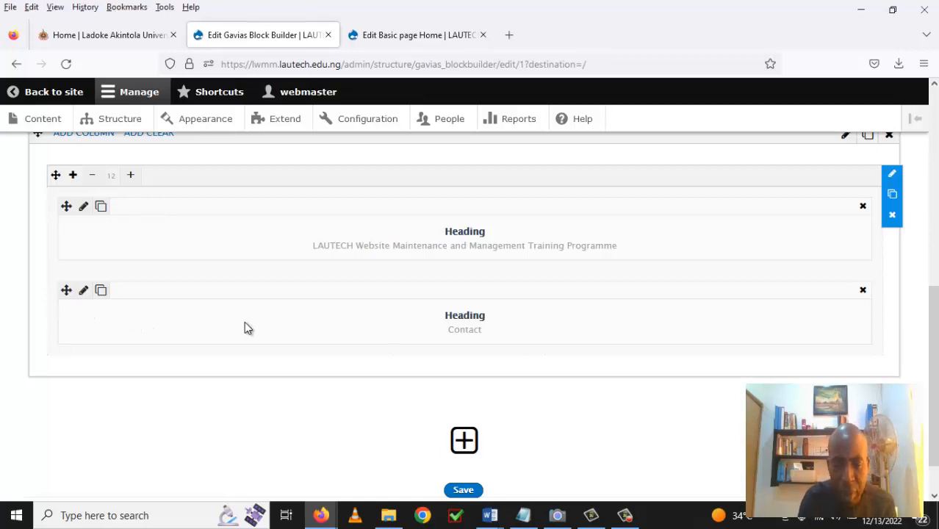
{"action": "scroll", "coordinate": [244, 321], "scroll_direction": "up", "scroll_amount": 3}
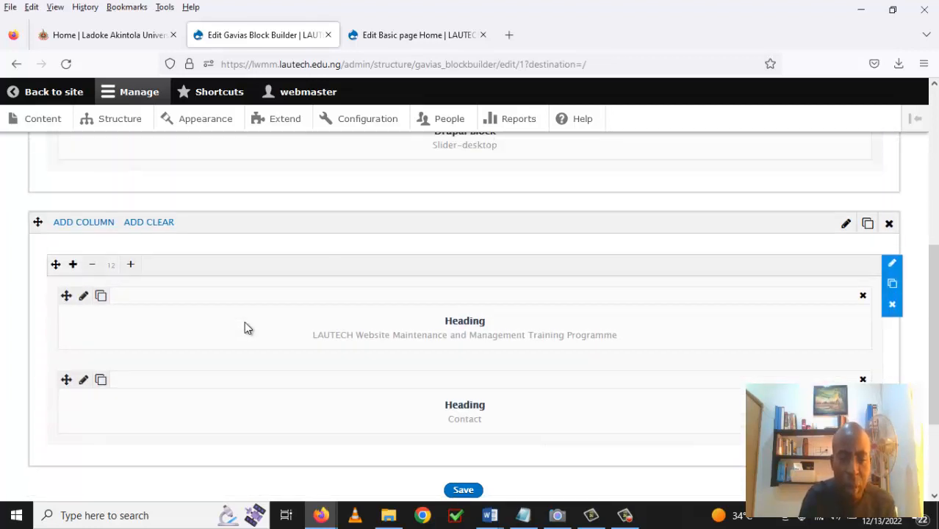
{"action": "scroll", "coordinate": [245, 323], "scroll_direction": "down", "scroll_amount": 2}
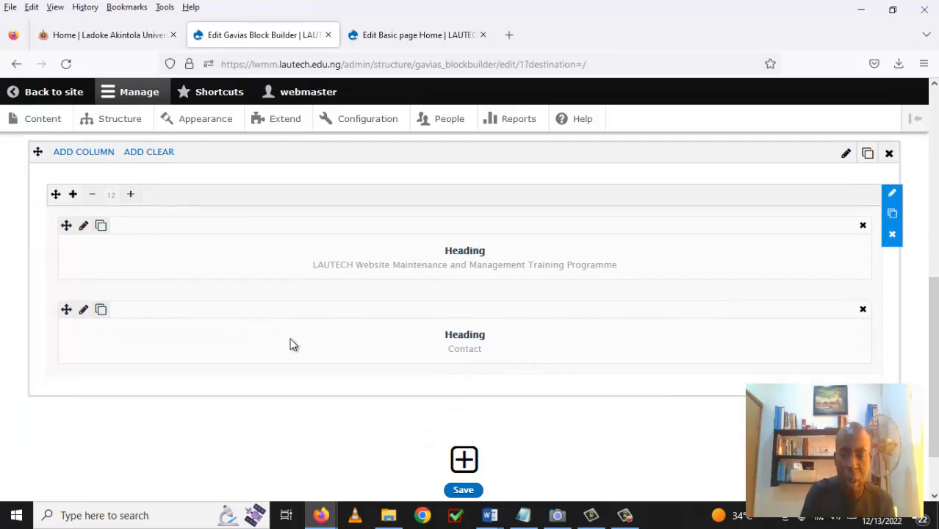
{"action": "scroll", "coordinate": [217, 340], "scroll_direction": "down", "scroll_amount": 2}
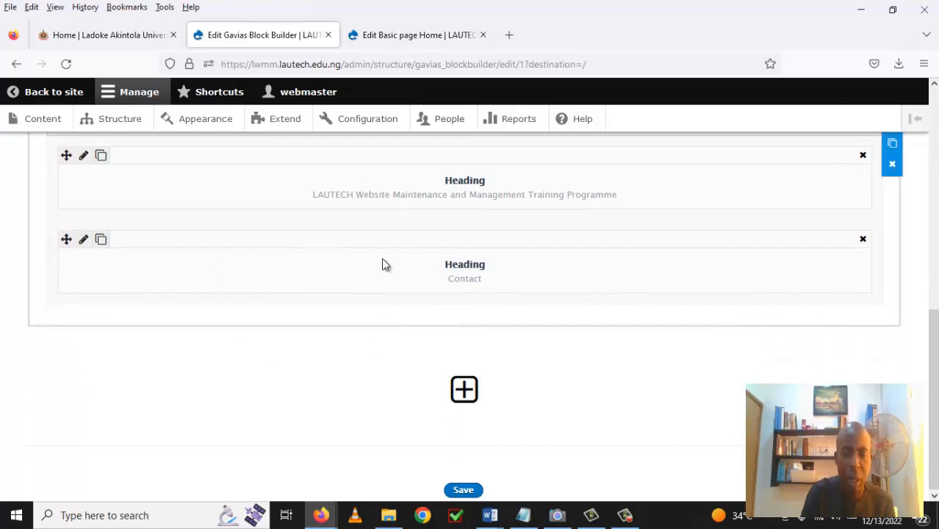
Add a row with two 1/2-width columns and move the Contact heading into the left one.
{"action": "left_click", "coordinate": [465, 391]}
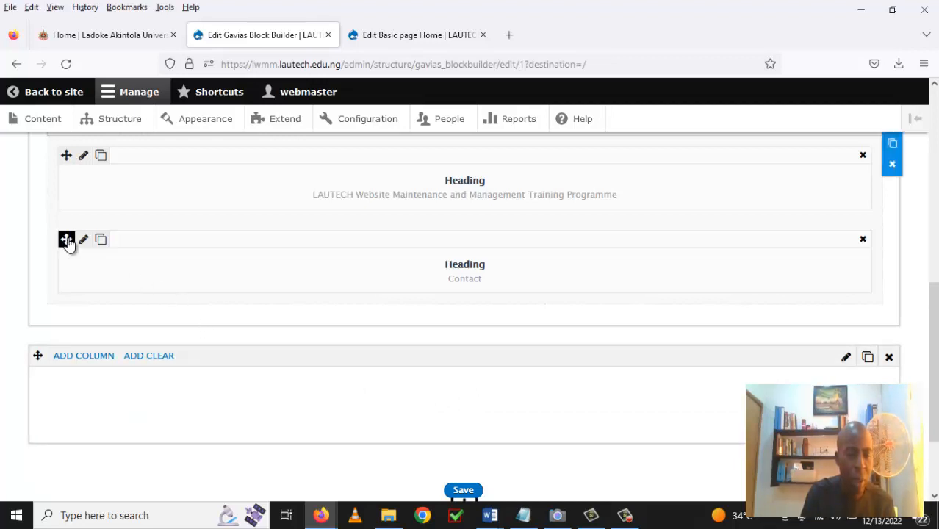
{"action": "left_click_drag", "start_coordinate": [67, 241], "coordinate": [77, 411]}
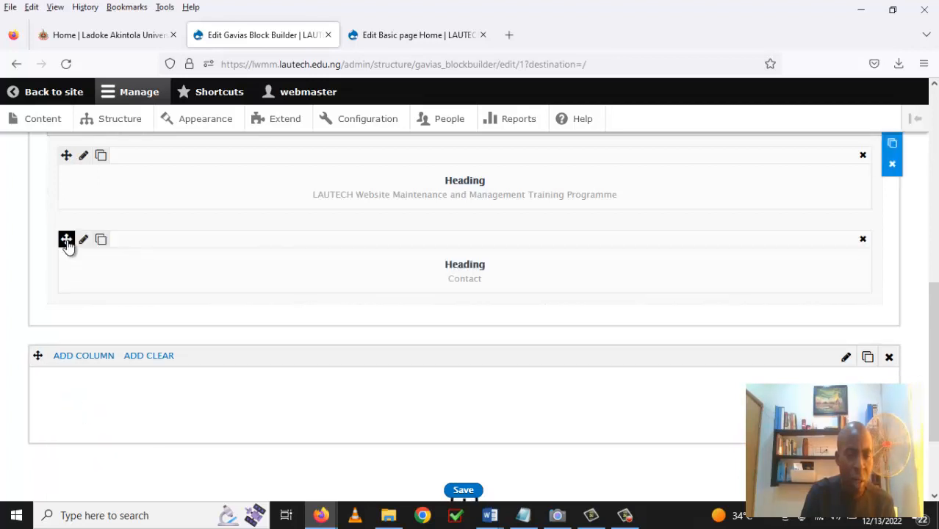
{"action": "left_click_drag", "start_coordinate": [67, 242], "coordinate": [80, 379]}
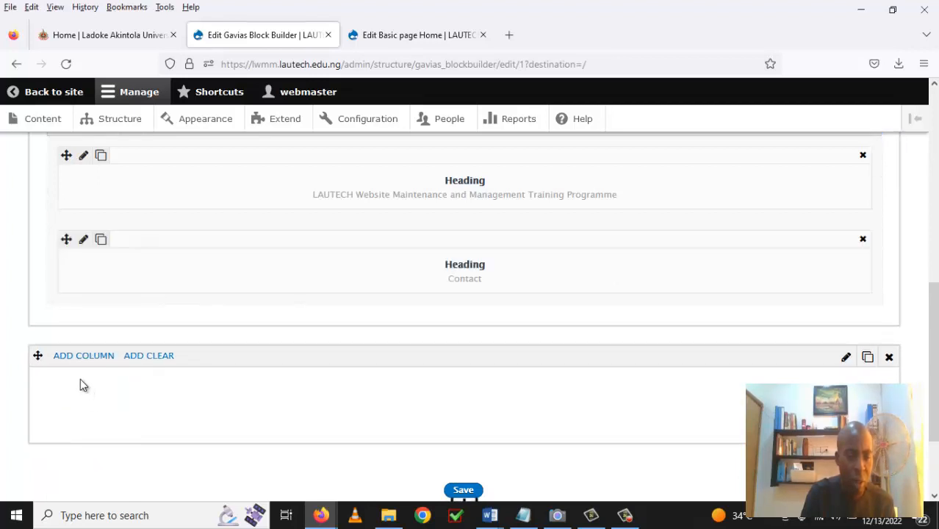
{"action": "left_click", "coordinate": [71, 356]}
{"action": "scroll", "coordinate": [88, 376], "scroll_direction": "down", "scroll_amount": 3}
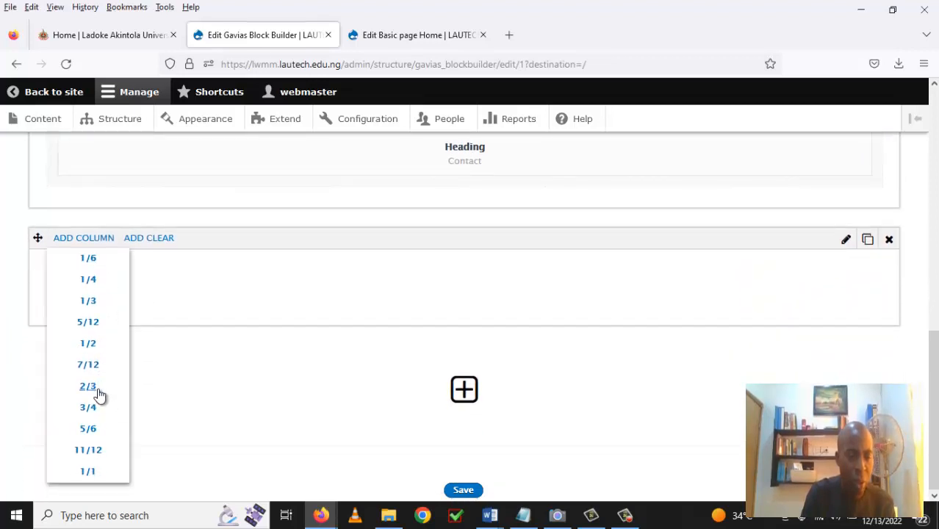
{"action": "left_click", "coordinate": [89, 349]}
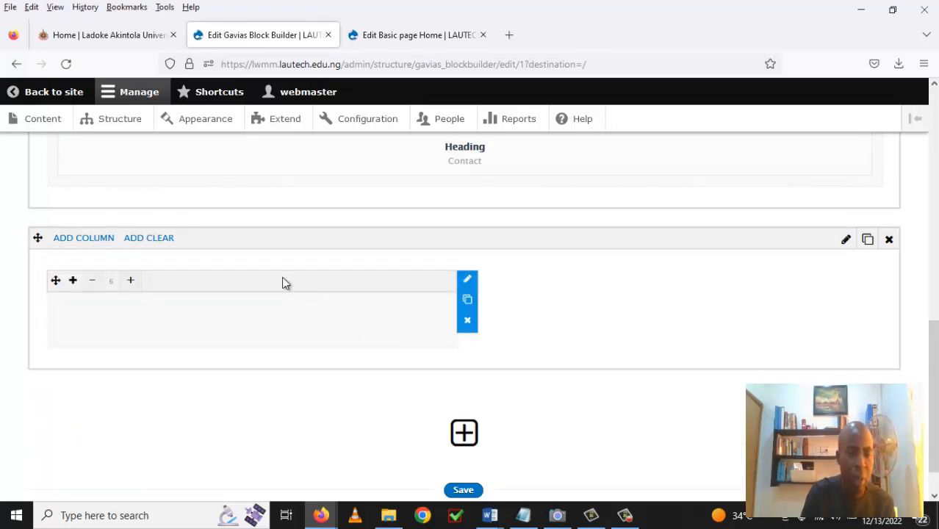
{"action": "scroll", "coordinate": [271, 272], "scroll_direction": "up", "scroll_amount": 2}
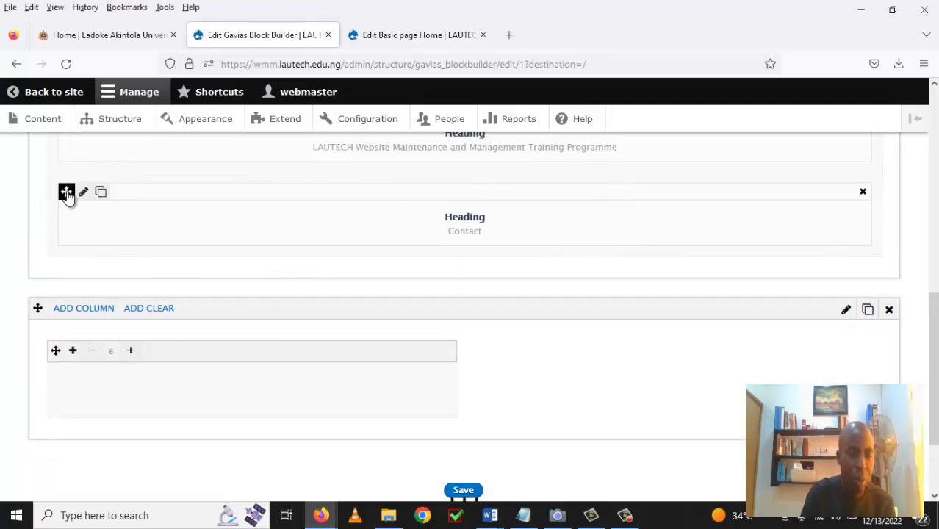
{"action": "left_click_drag", "start_coordinate": [67, 195], "coordinate": [78, 322]}
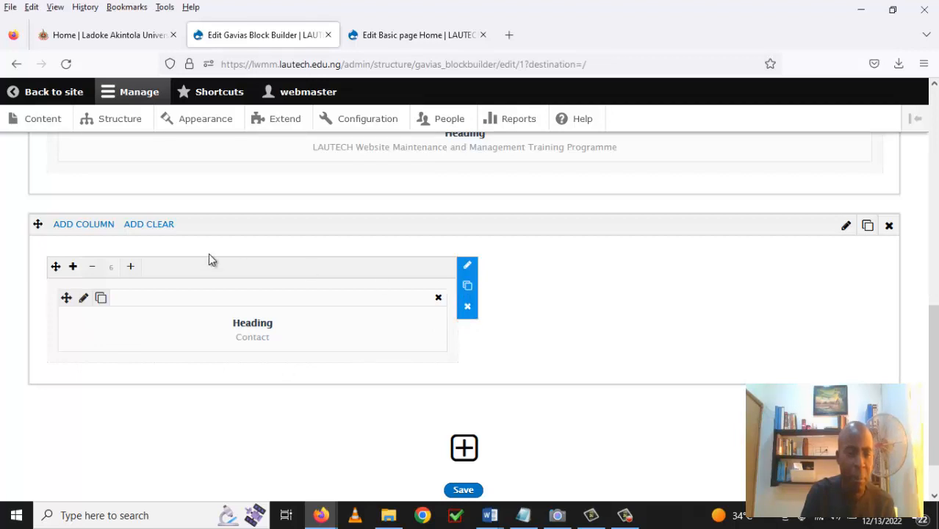
{"action": "left_click", "coordinate": [82, 225]}
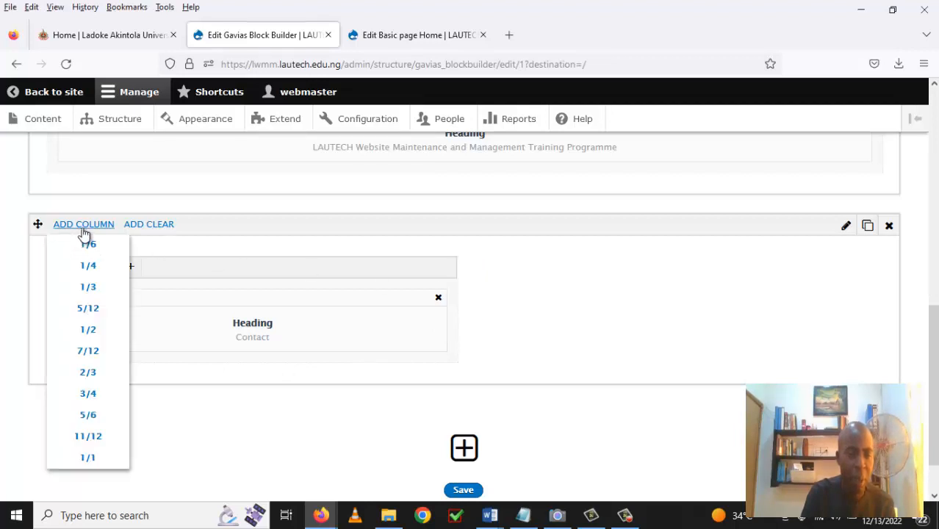
{"action": "left_click", "coordinate": [93, 335]}
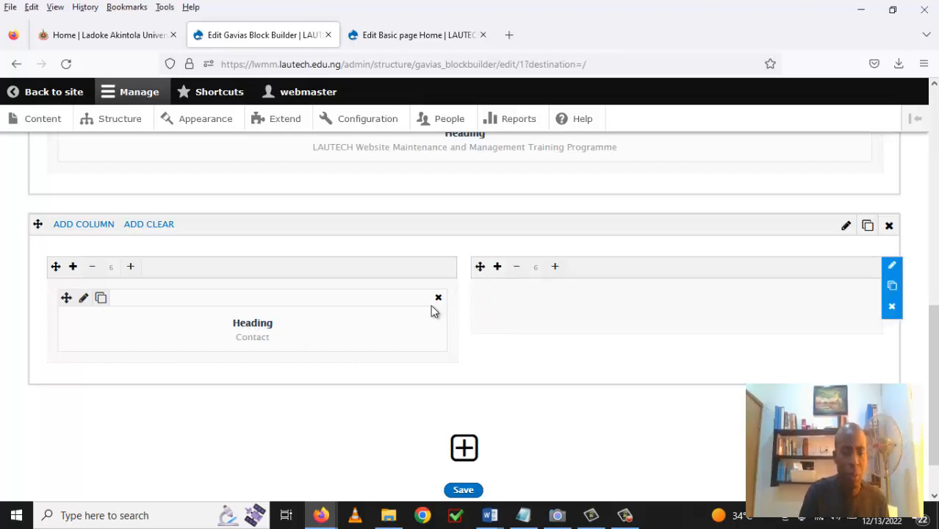
Open the Contact block and retype the start of its e-mail link.
{"action": "left_click", "coordinate": [83, 298]}
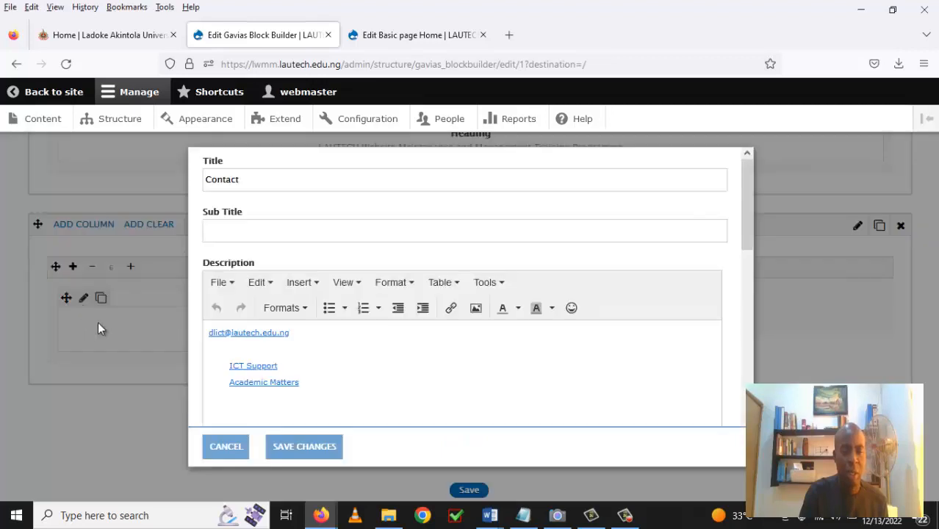
{"action": "scroll", "coordinate": [341, 373], "scroll_direction": "down", "scroll_amount": 2}
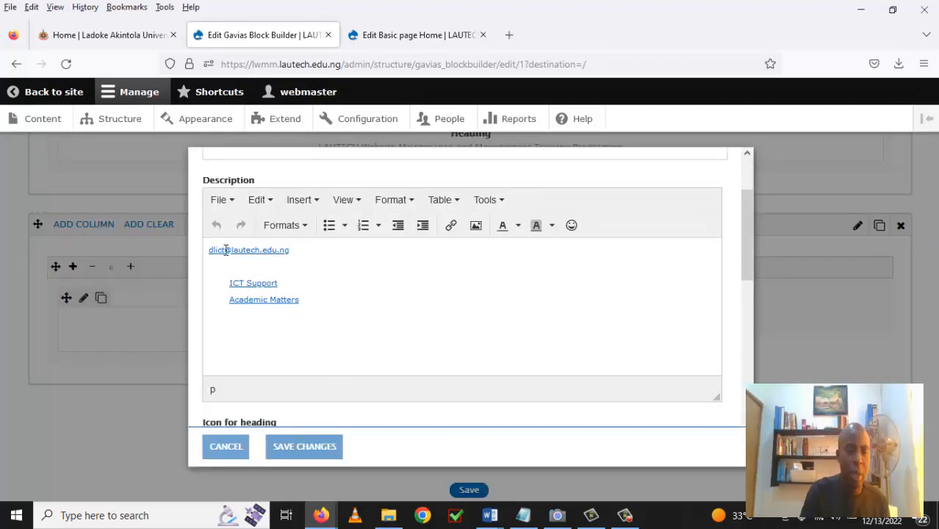
{"action": "left_click_drag", "start_coordinate": [226, 250], "coordinate": [205, 257]}
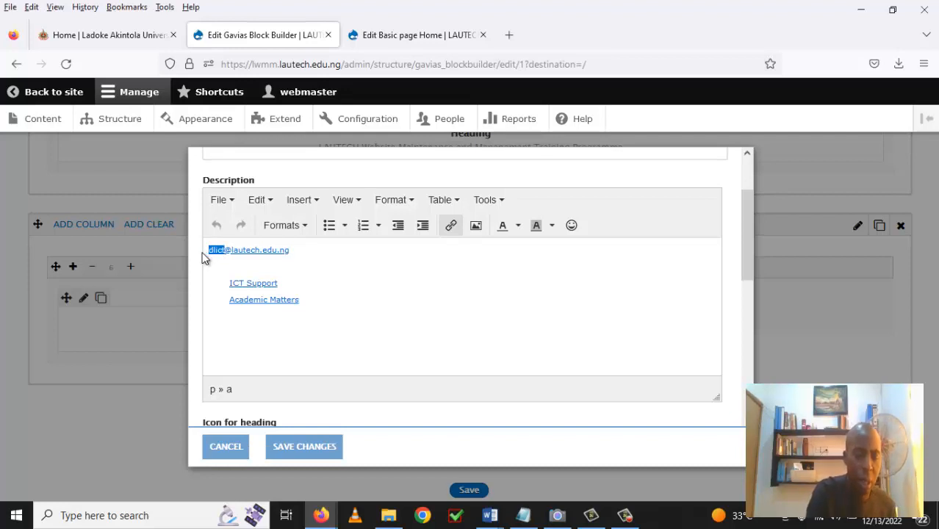
{"action": "key", "text": "BackSpace"}
{"action": "type", "text": "lw"}
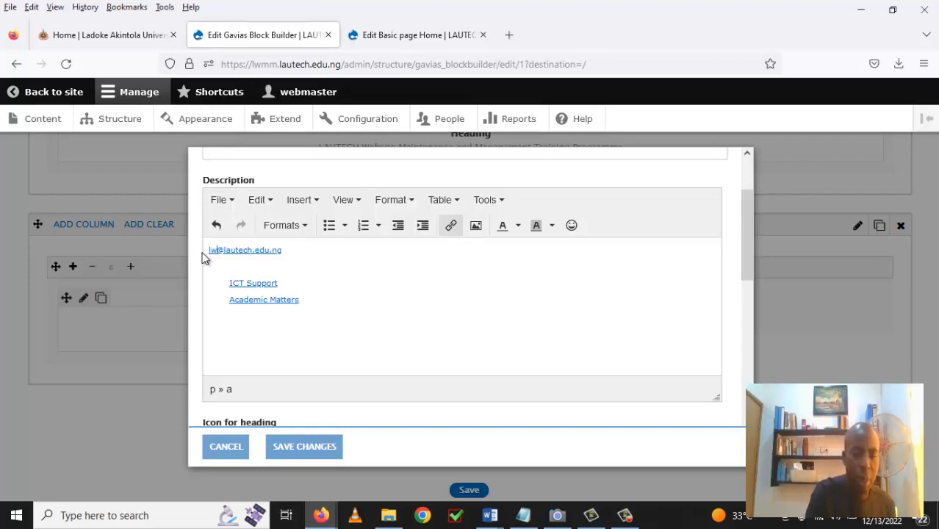
{"action": "type", "text": "mm"}
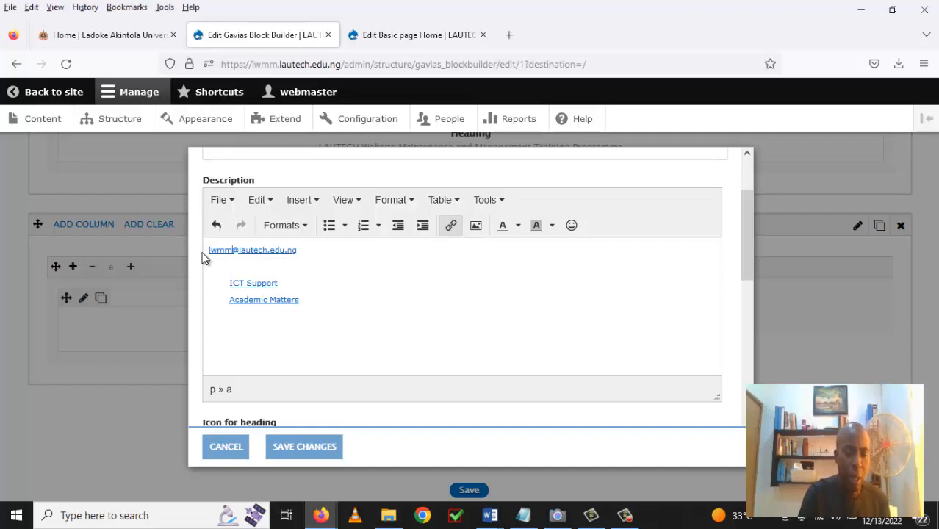
Replace the ICT Support and Academic Matters links with a phone number line and save.
{"action": "left_click", "coordinate": [313, 310]}
{"action": "left_click_drag", "start_coordinate": [300, 300], "coordinate": [226, 282]}
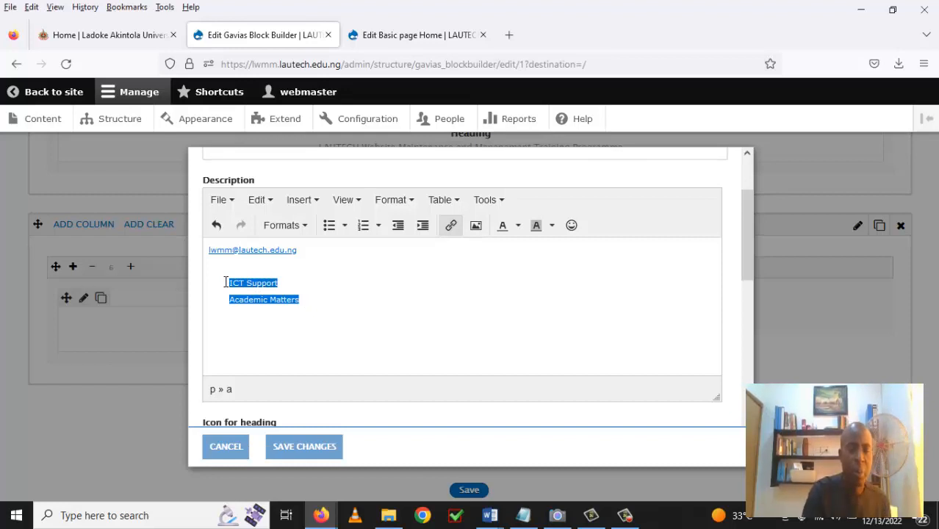
{"action": "key", "text": "Delete"}
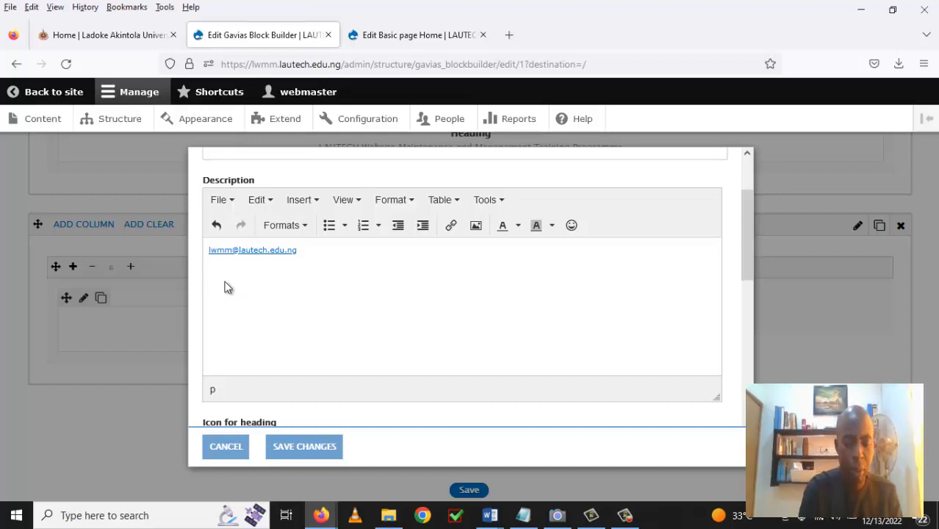
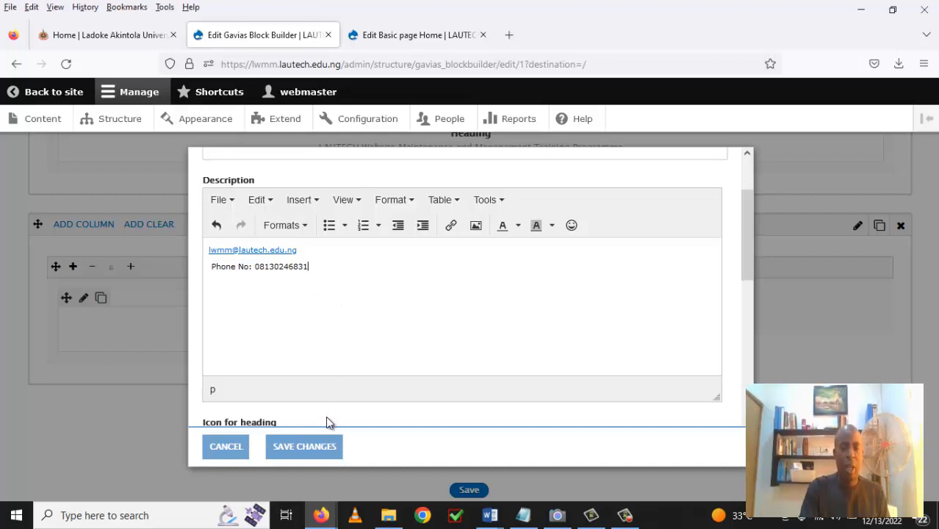
{"action": "left_click", "coordinate": [305, 447]}
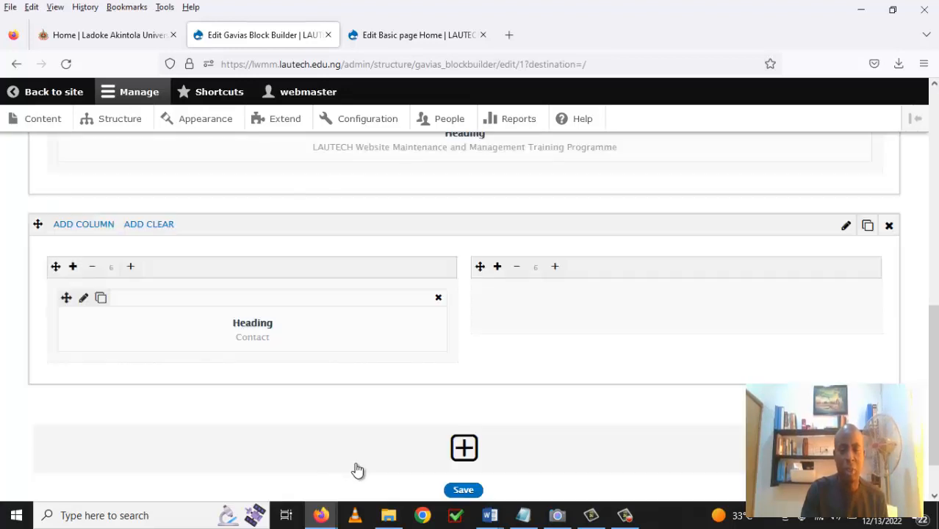
Reopen the Contact block and insert a blank line above the e-mail link.
{"action": "mouse_move", "coordinate": [554, 326]}
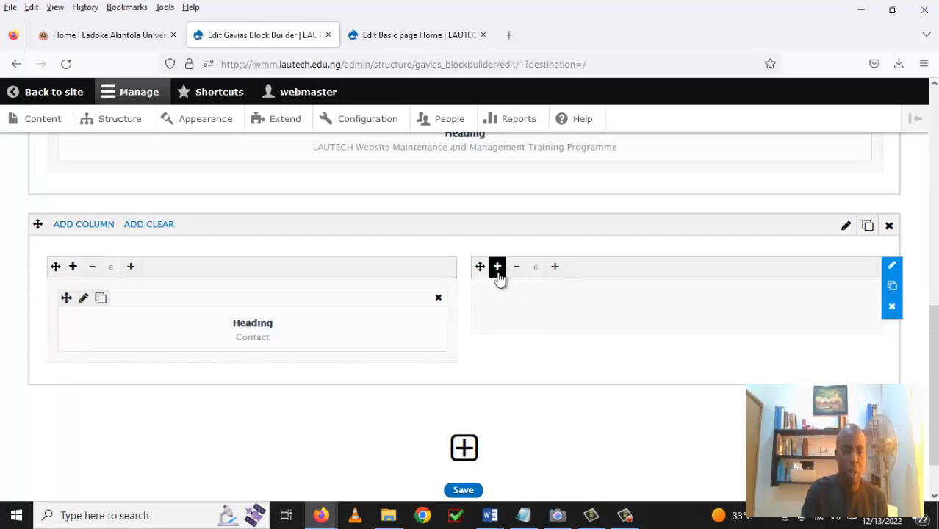
{"action": "left_click", "coordinate": [84, 300]}
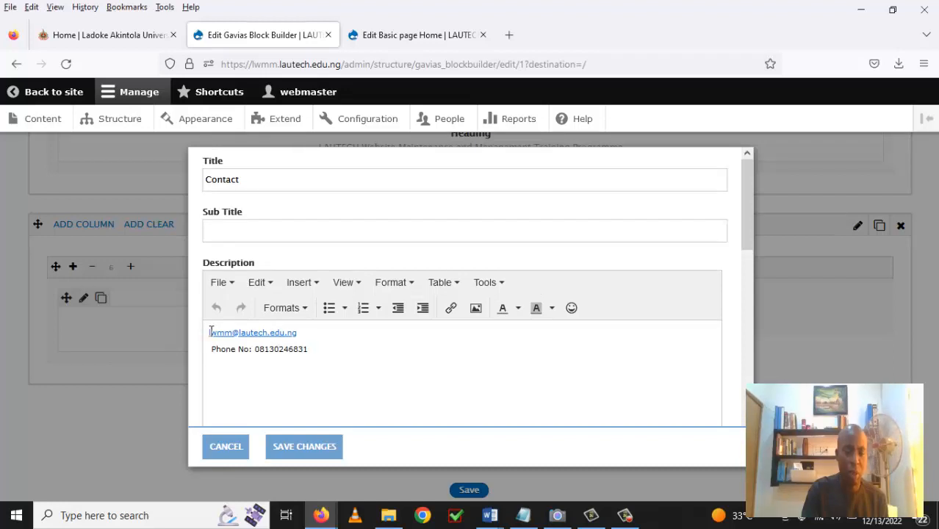
{"action": "left_click", "coordinate": [210, 332]}
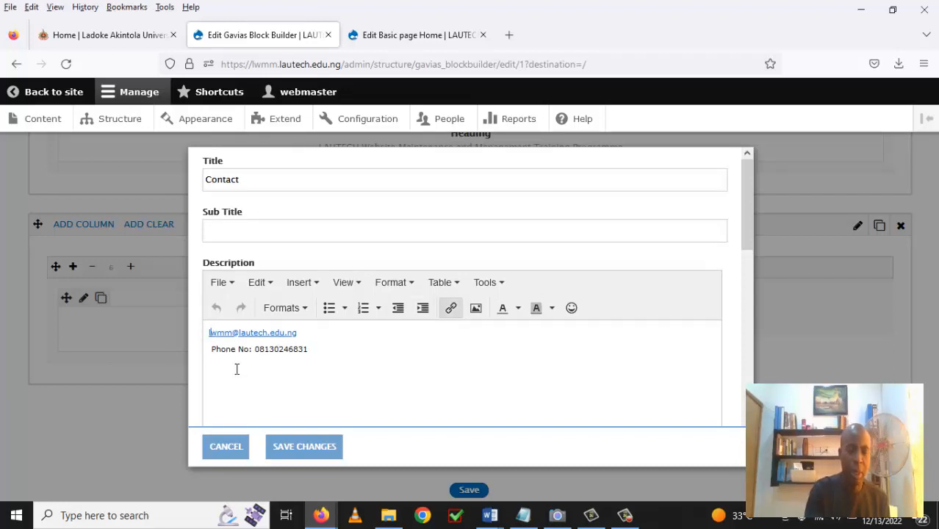
{"action": "key", "text": "Return"}
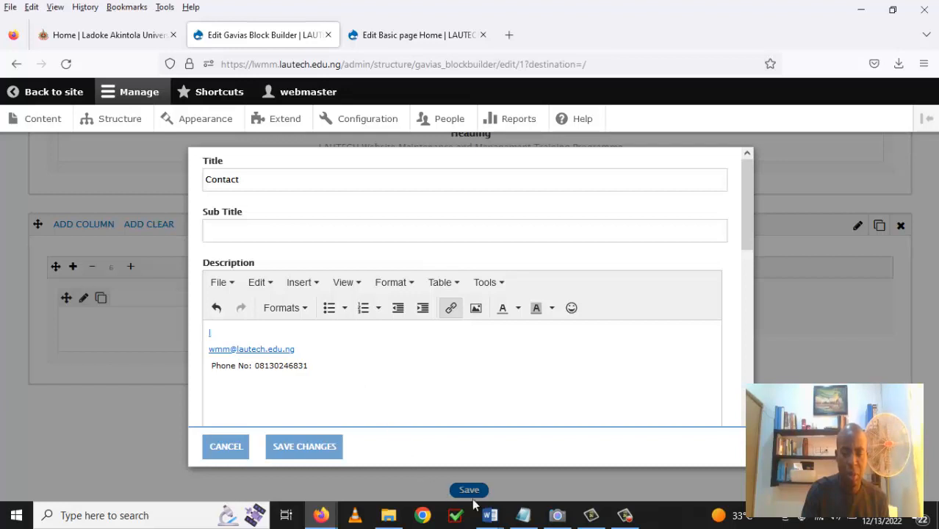
Add the course leader's full name and 'Course Leader/Facilitator' above the e-mail, using the notes document.
{"action": "left_click", "coordinate": [524, 517]}
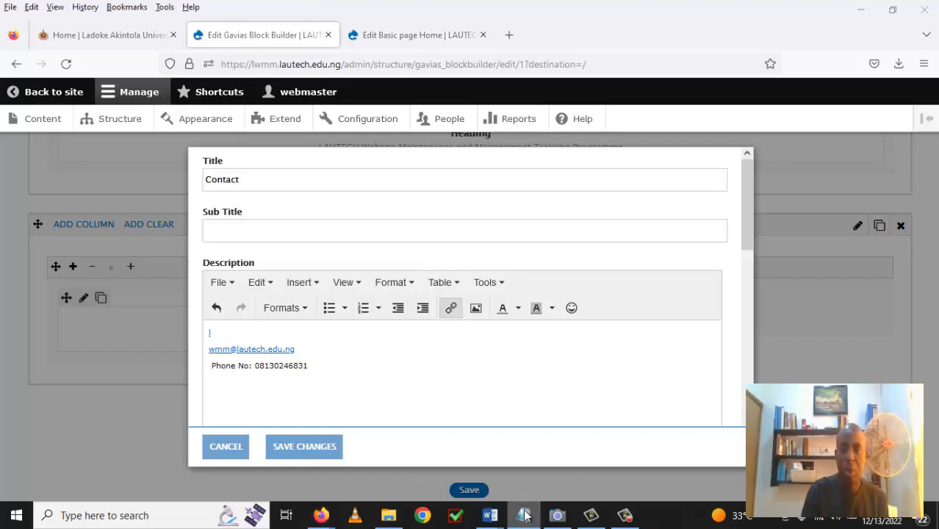
{"action": "mouse_move", "coordinate": [523, 518]}
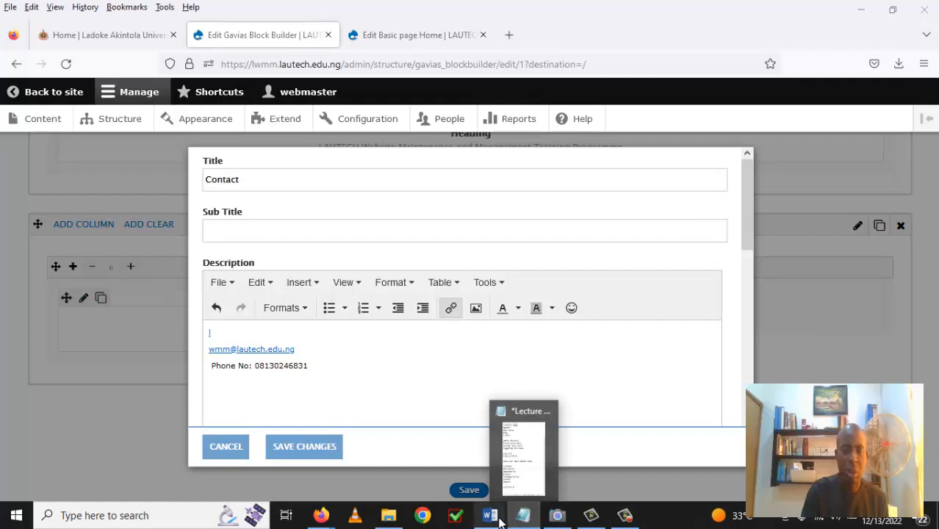
{"action": "left_click", "coordinate": [213, 333]}
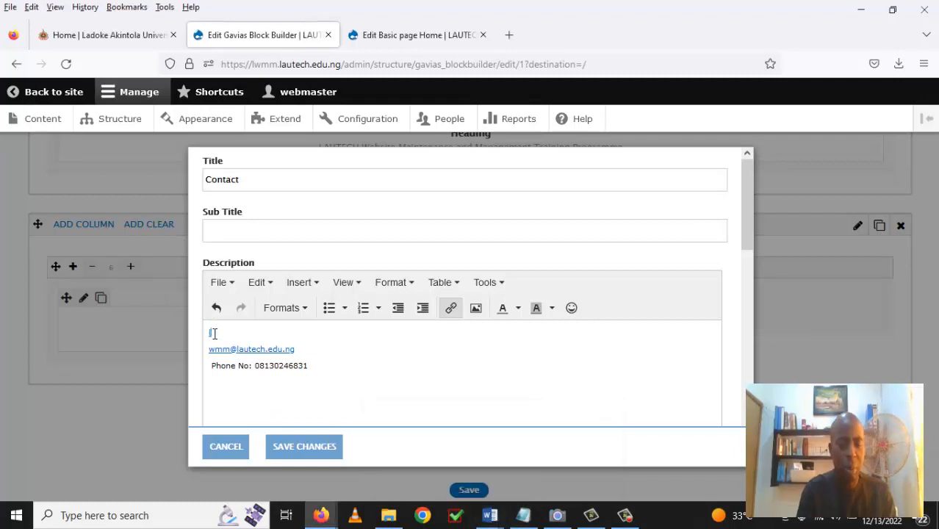
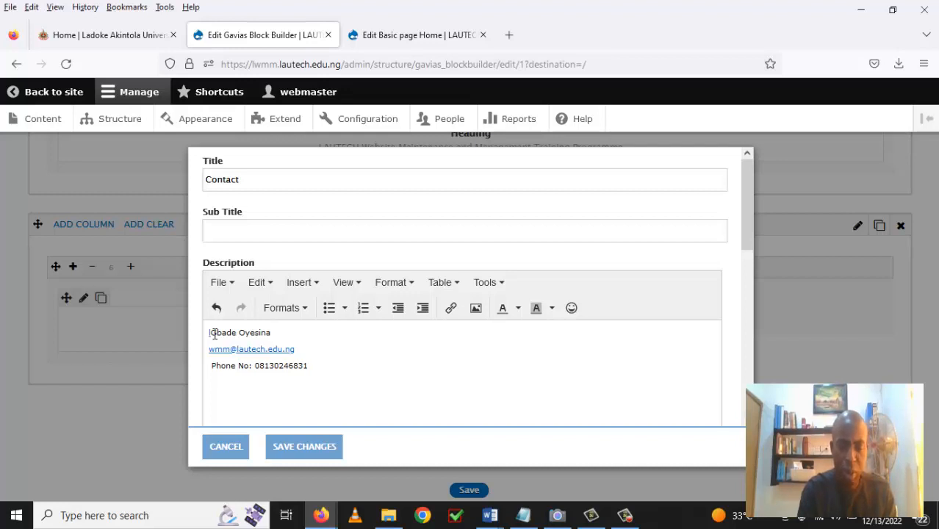
{"action": "key", "text": "Return"}
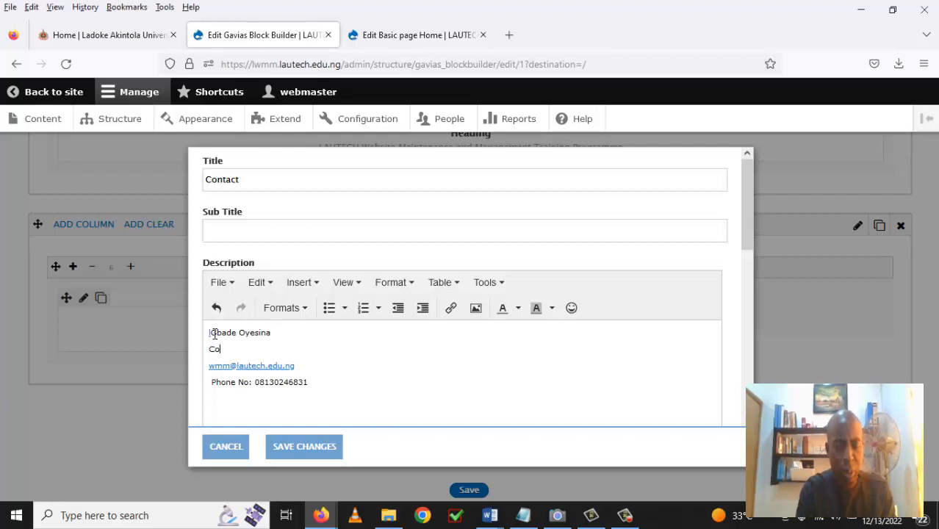
{"action": "type", "text": "Course "}
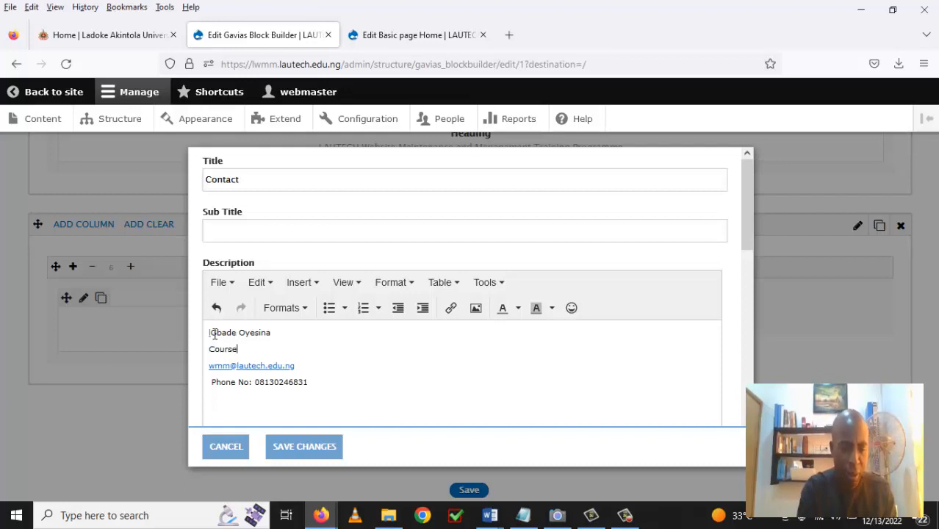
{"action": "type", "text": "Lea"}
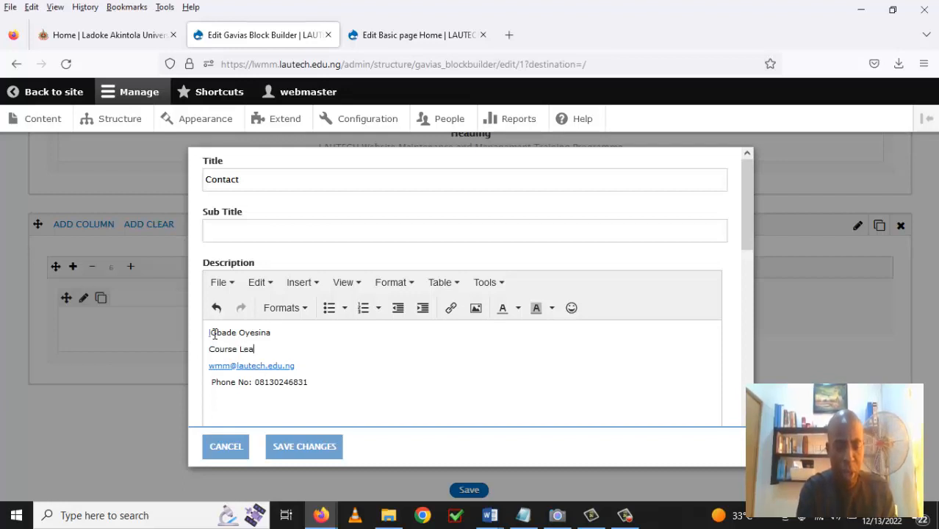
{"action": "type", "text": "der/Facil"}
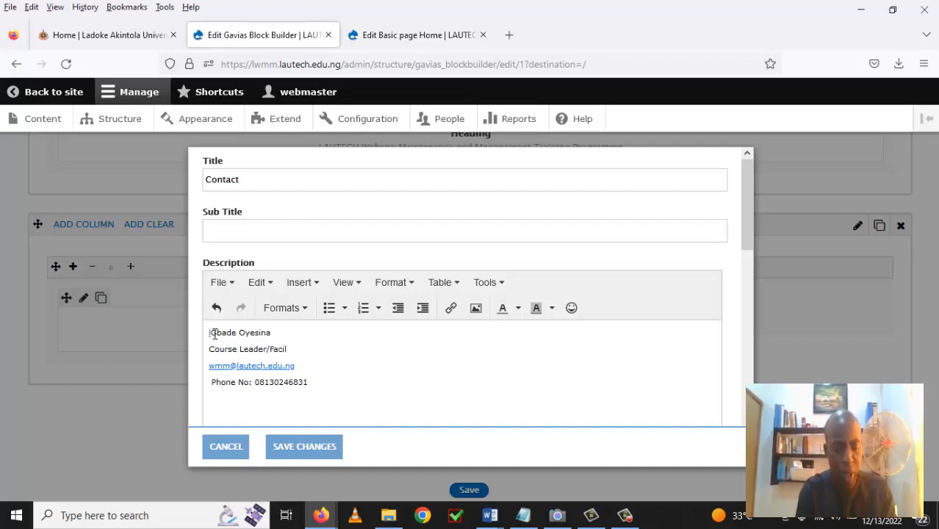
{"action": "type", "text": "itator"}
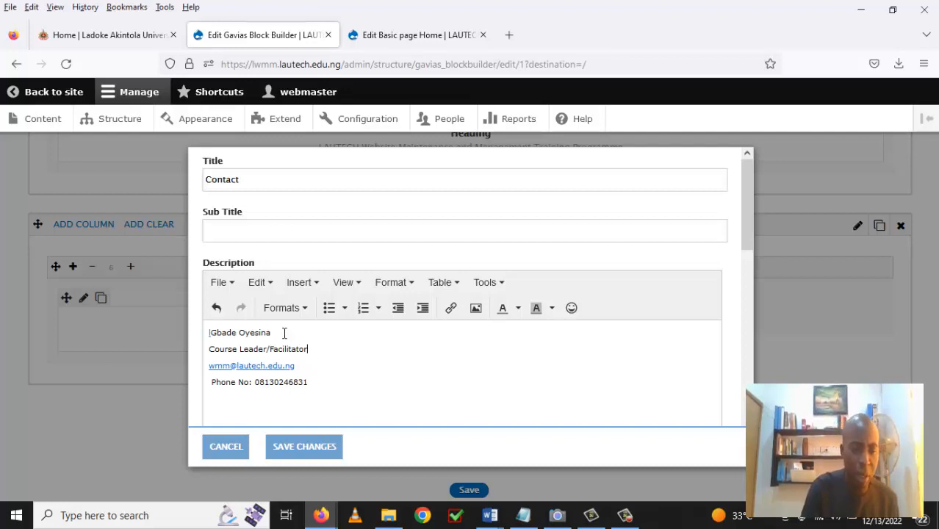
{"action": "left_click_drag", "start_coordinate": [279, 333], "coordinate": [209, 336]}
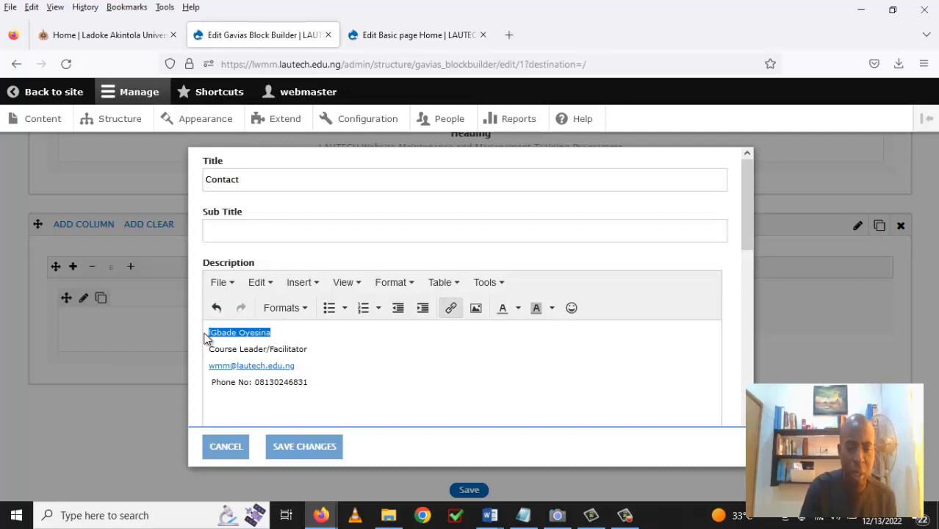
Format the course leader's name line as a heading.
{"action": "left_click", "coordinate": [306, 316]}
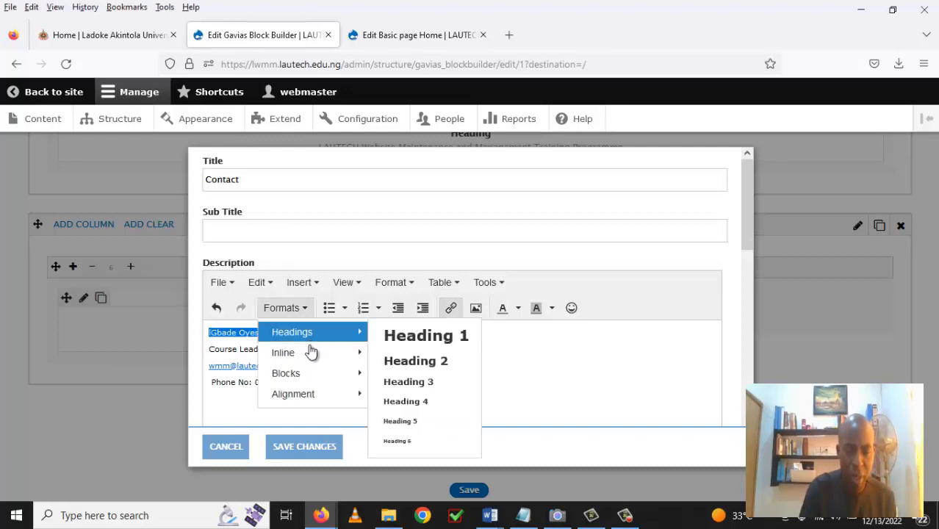
{"action": "mouse_move", "coordinate": [316, 380]}
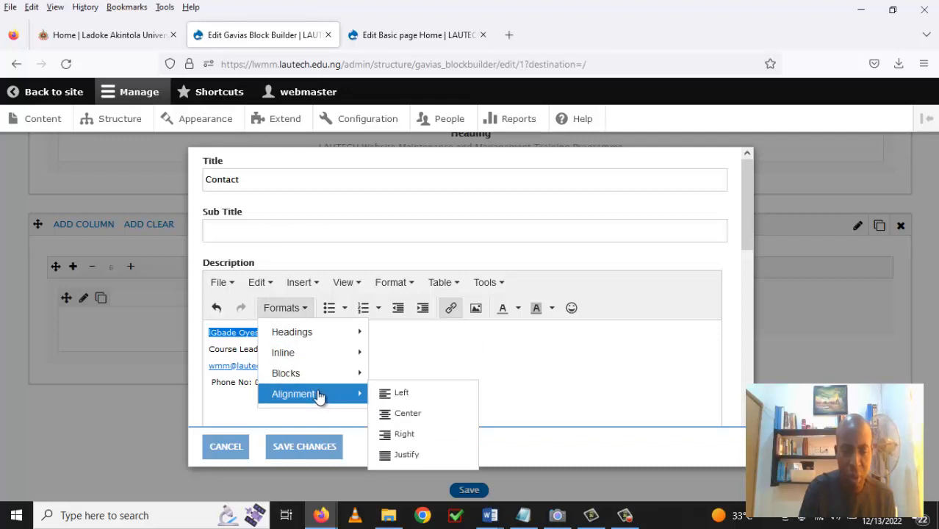
{"action": "mouse_move", "coordinate": [324, 358]}
{"action": "mouse_move", "coordinate": [346, 336]}
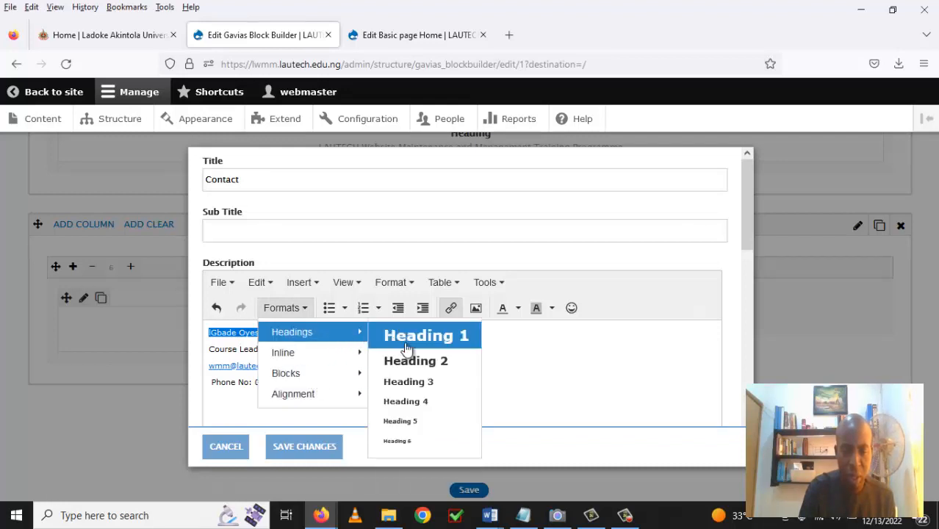
{"action": "left_click", "coordinate": [416, 382]}
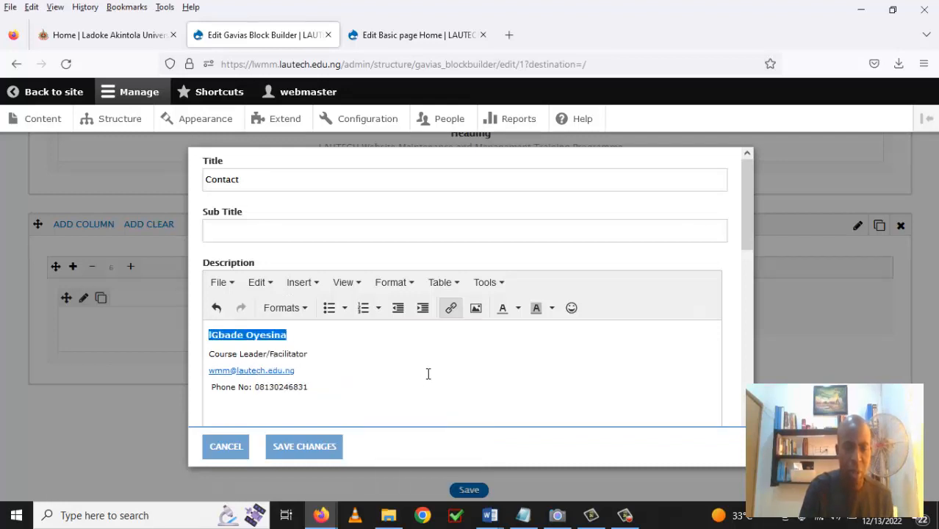
Remove the stray space before the name and save the Contact element.
{"action": "left_click", "coordinate": [428, 372]}
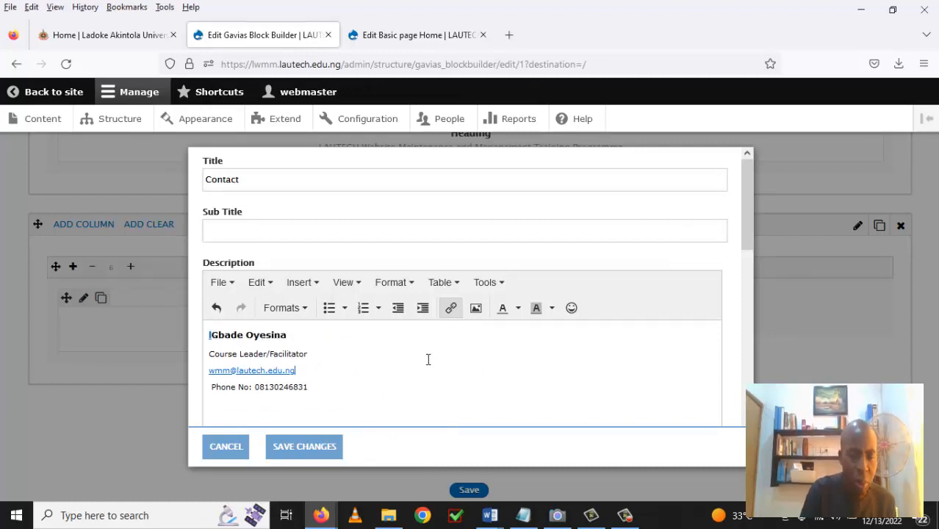
{"action": "left_click", "coordinate": [401, 353]}
{"action": "left_click", "coordinate": [210, 335]}
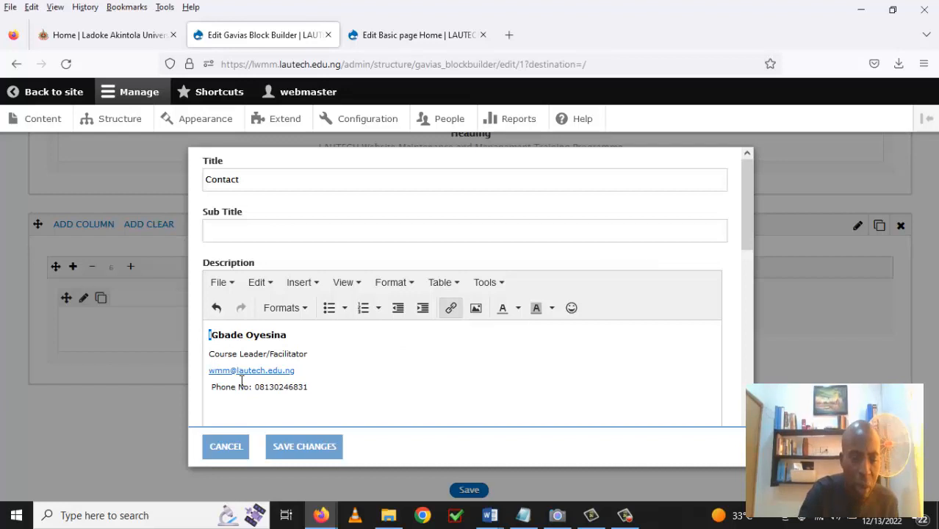
{"action": "key", "text": "BackSpace"}
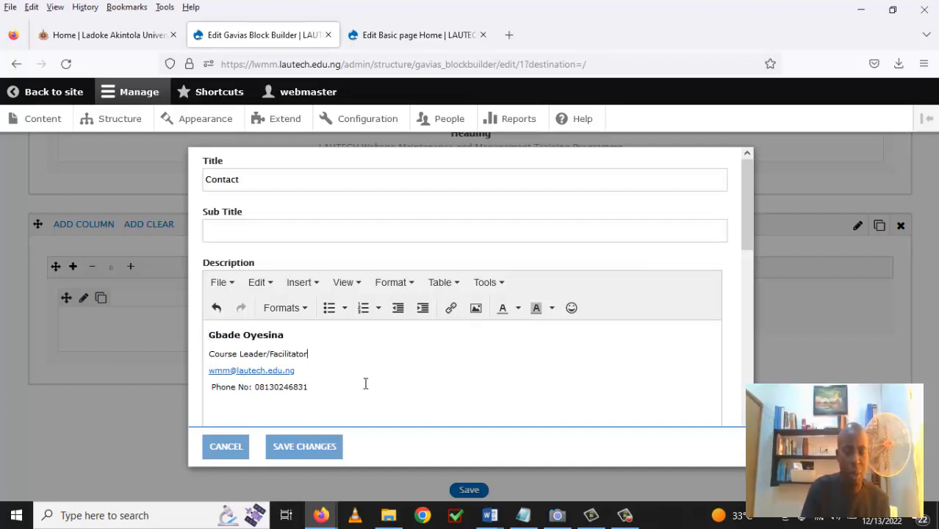
{"action": "left_click", "coordinate": [314, 452]}
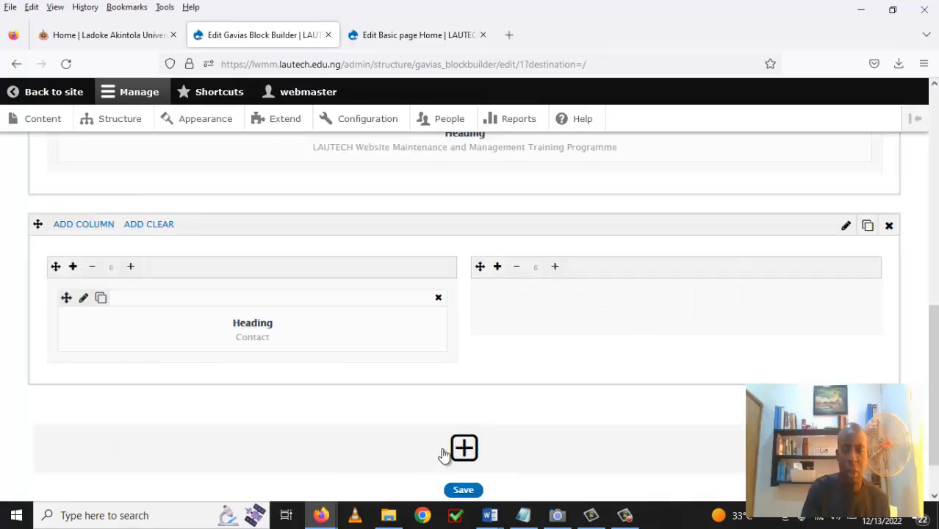
Add an Image element to the empty right column beside Contact and open its file browser.
{"action": "left_click", "coordinate": [498, 269]}
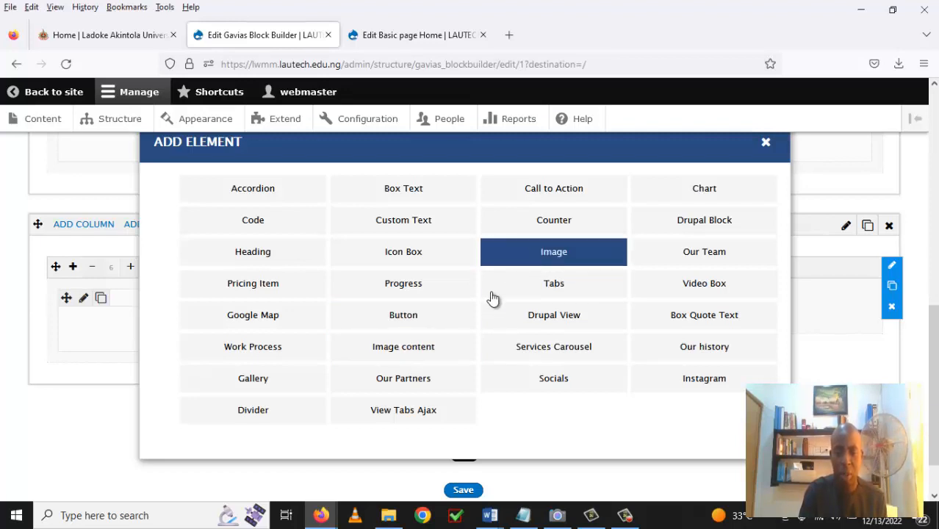
{"action": "left_click", "coordinate": [549, 257]}
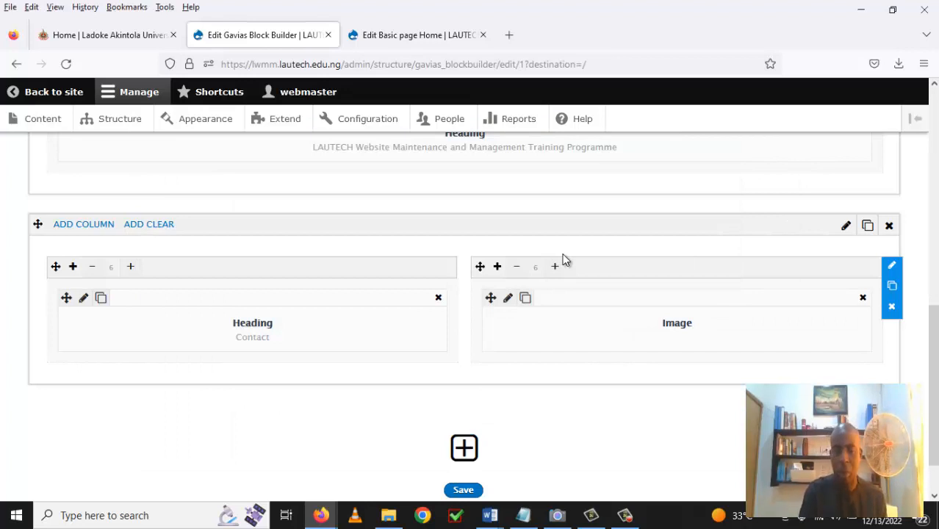
{"action": "left_click", "coordinate": [508, 300]}
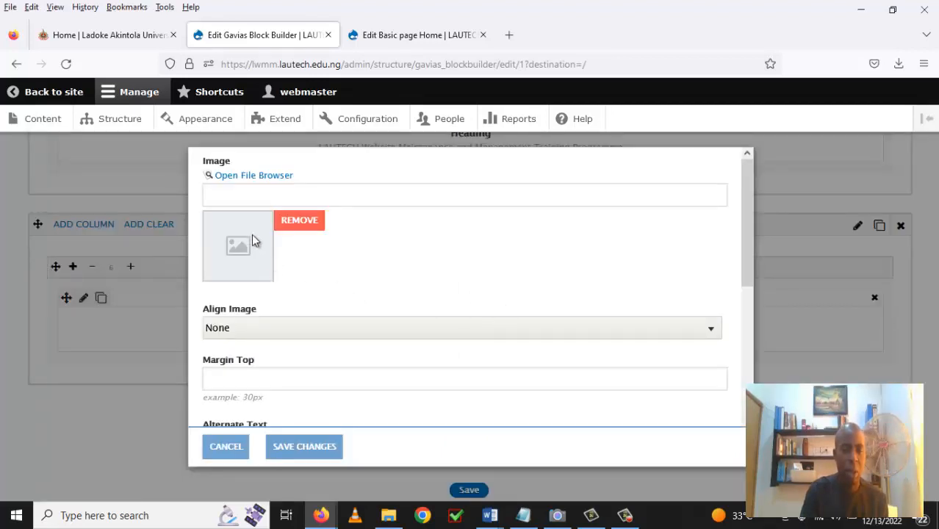
{"action": "left_click", "coordinate": [250, 177]}
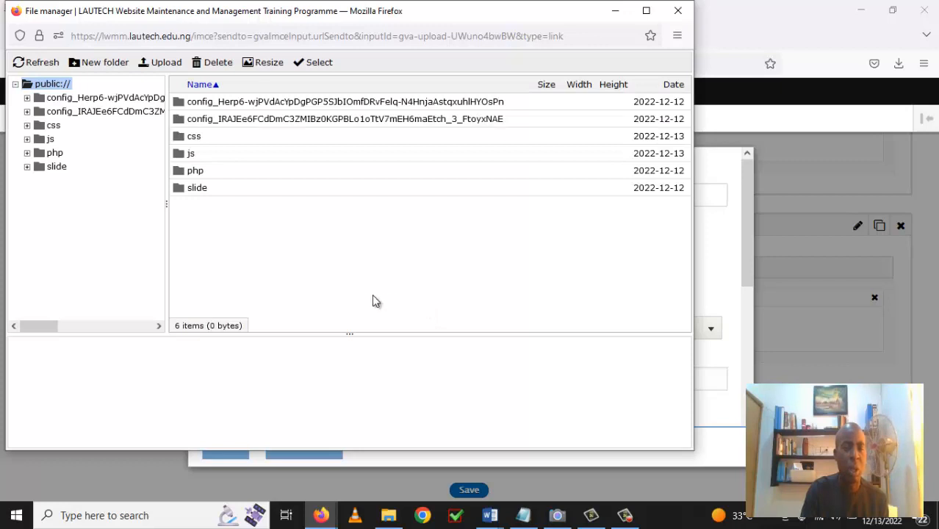
Create a new folder named 'images' in the file manager and open it.
{"action": "left_click", "coordinate": [115, 66]}
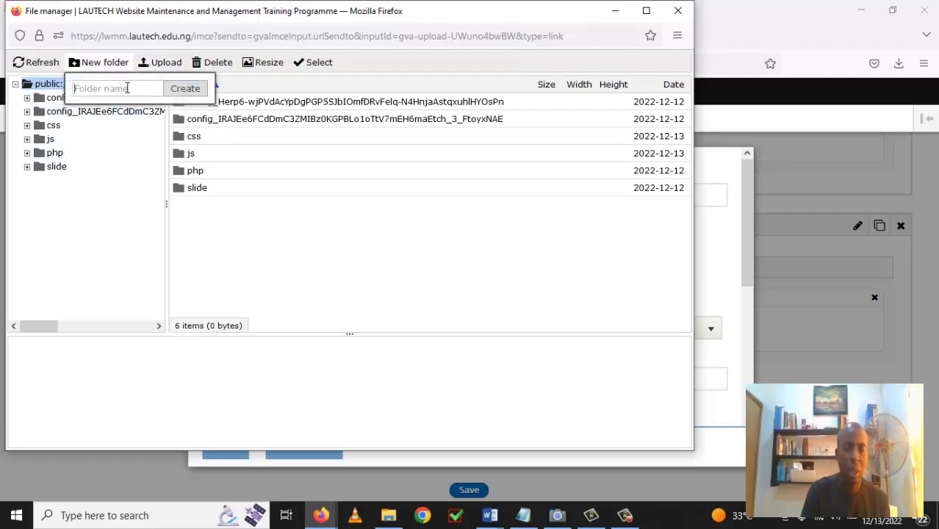
{"action": "left_click", "coordinate": [128, 88]}
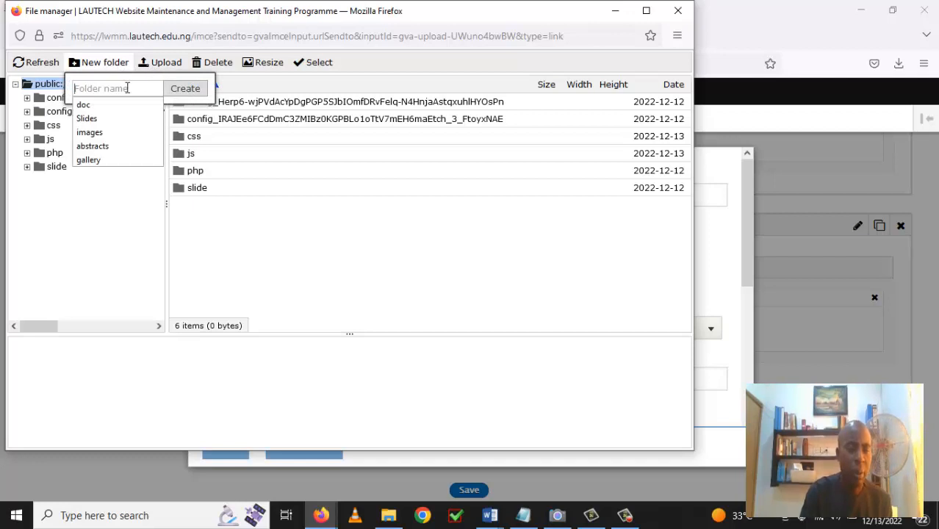
{"action": "left_click", "coordinate": [120, 133]}
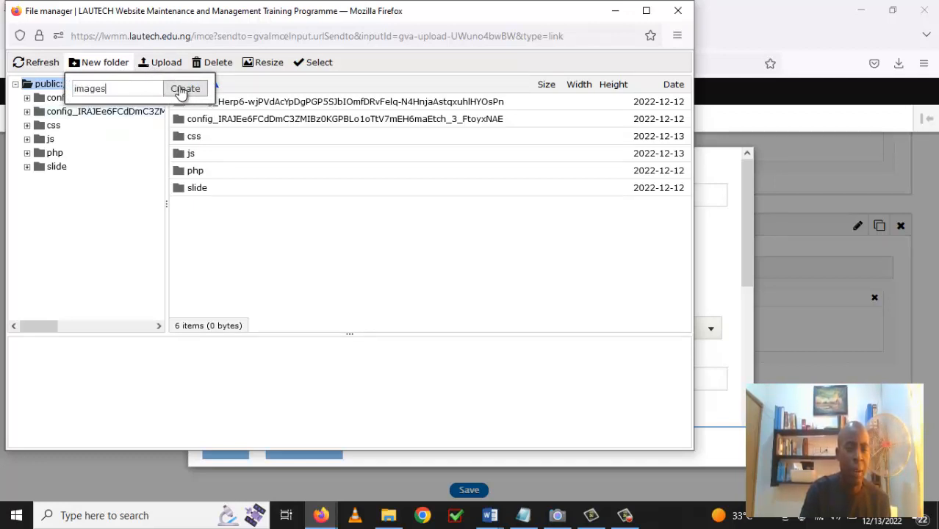
{"action": "left_click", "coordinate": [185, 88]}
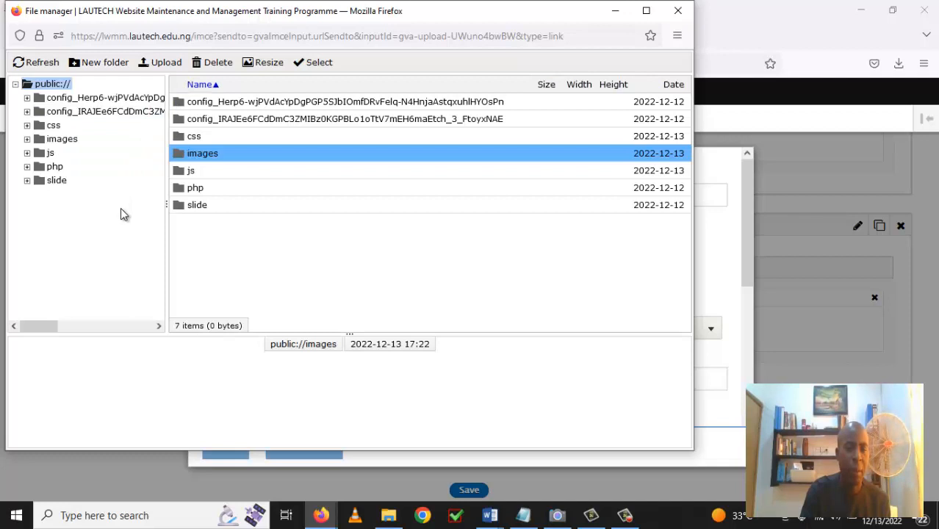
{"action": "double_click", "coordinate": [182, 158]}
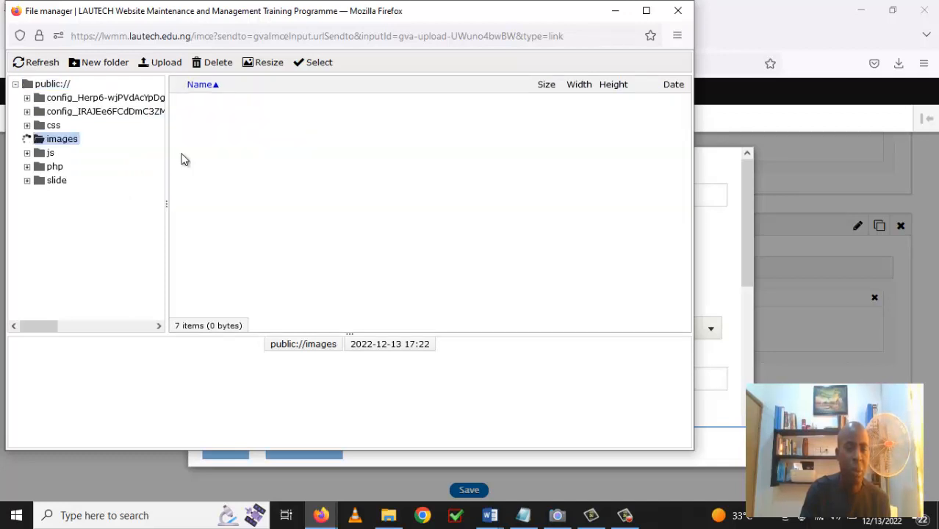
Upload the portrait photo from the Google Drive folder into images and insert it into the Image element.
{"action": "left_click", "coordinate": [168, 63]}
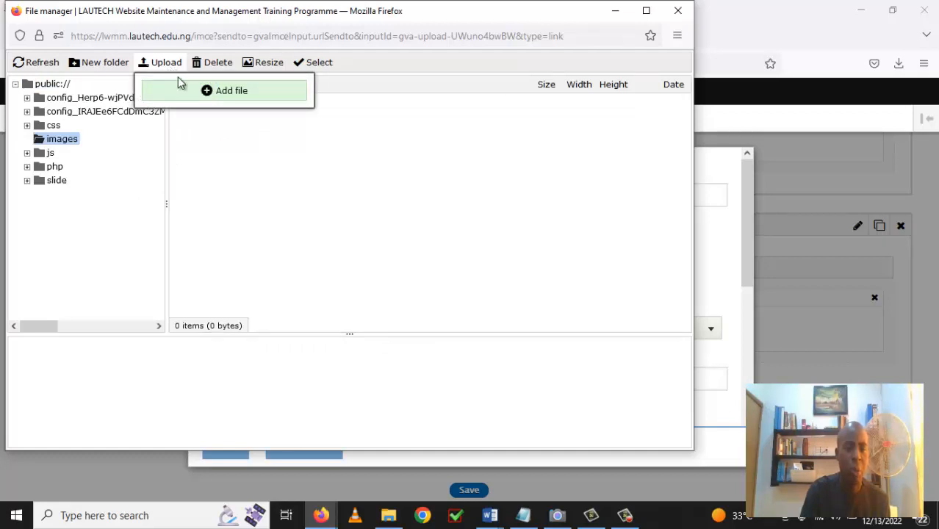
{"action": "left_click", "coordinate": [232, 103]}
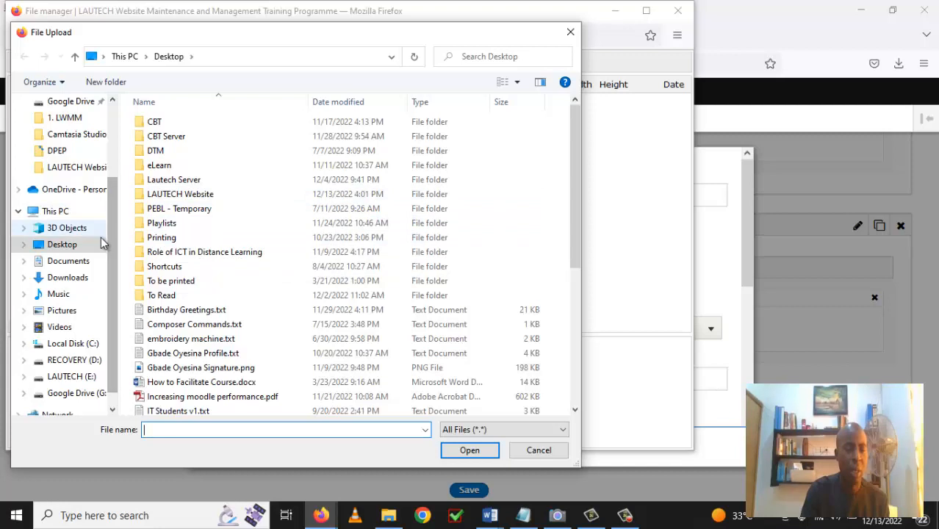
{"action": "left_click_drag", "start_coordinate": [112, 275], "coordinate": [114, 291]}
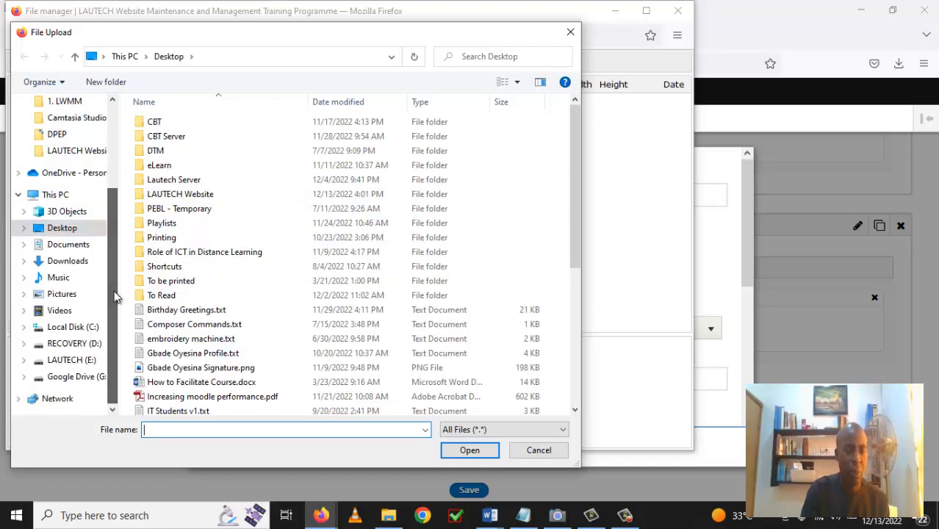
{"action": "left_click", "coordinate": [89, 361]}
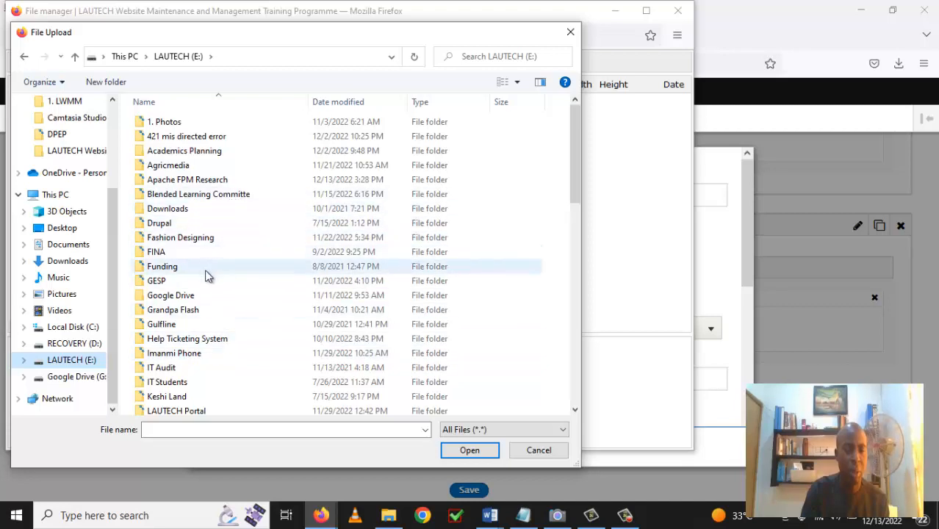
{"action": "double_click", "coordinate": [199, 297]}
{"action": "scroll", "coordinate": [265, 272], "scroll_direction": "down", "scroll_amount": 10}
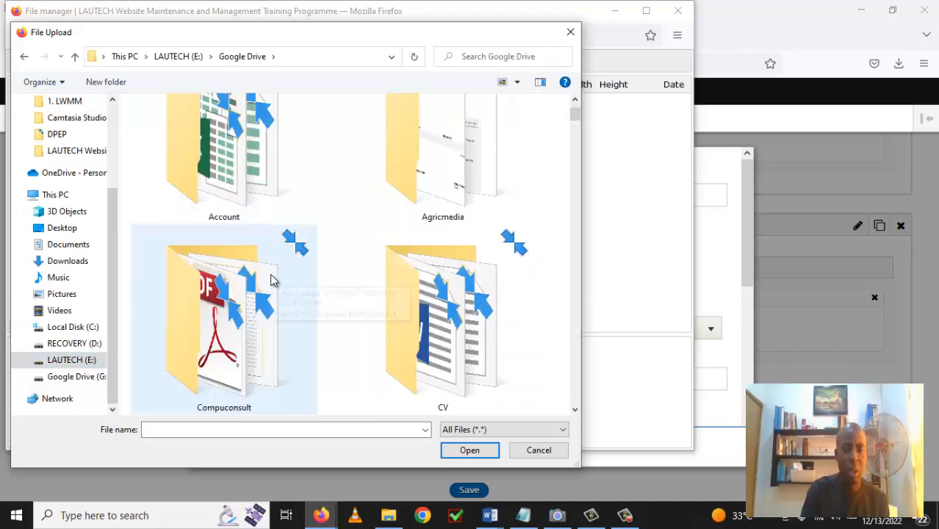
{"action": "scroll", "coordinate": [272, 284], "scroll_direction": "down", "scroll_amount": 15}
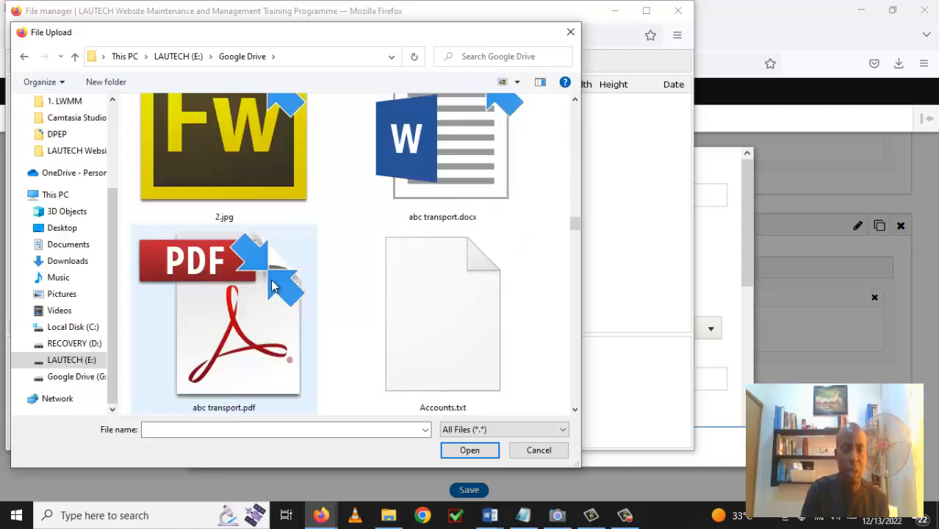
{"action": "scroll", "coordinate": [271, 286], "scroll_direction": "down", "scroll_amount": 5}
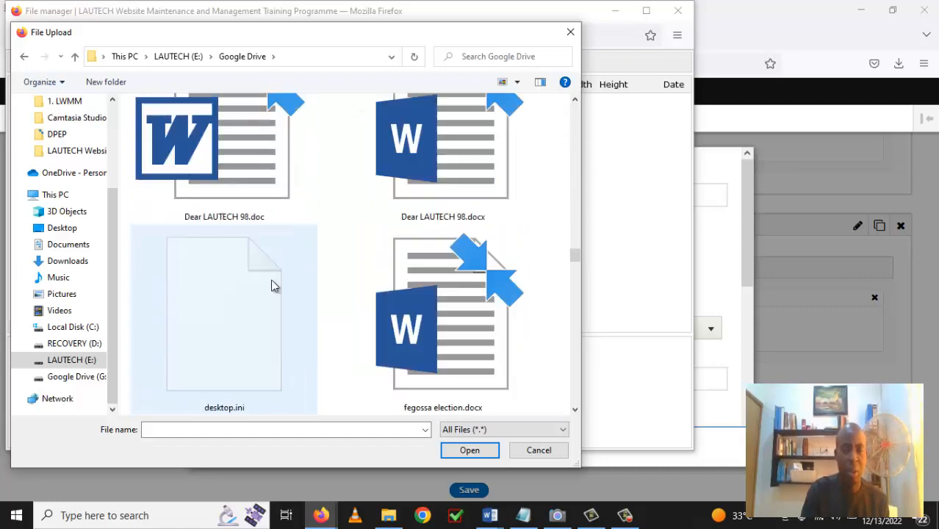
{"action": "scroll", "coordinate": [271, 285], "scroll_direction": "down", "scroll_amount": 3}
{"action": "scroll", "coordinate": [272, 282], "scroll_direction": "down", "scroll_amount": 2}
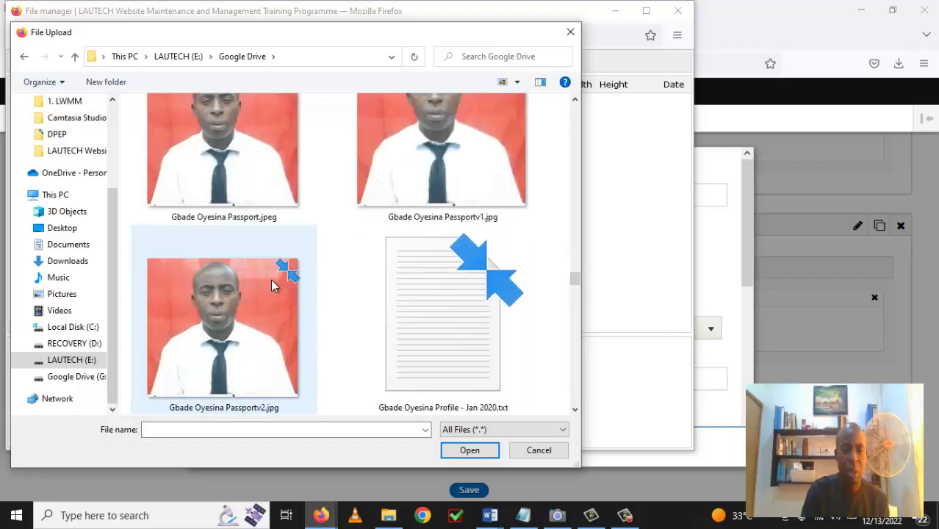
{"action": "scroll", "coordinate": [270, 283], "scroll_direction": "down", "scroll_amount": 2}
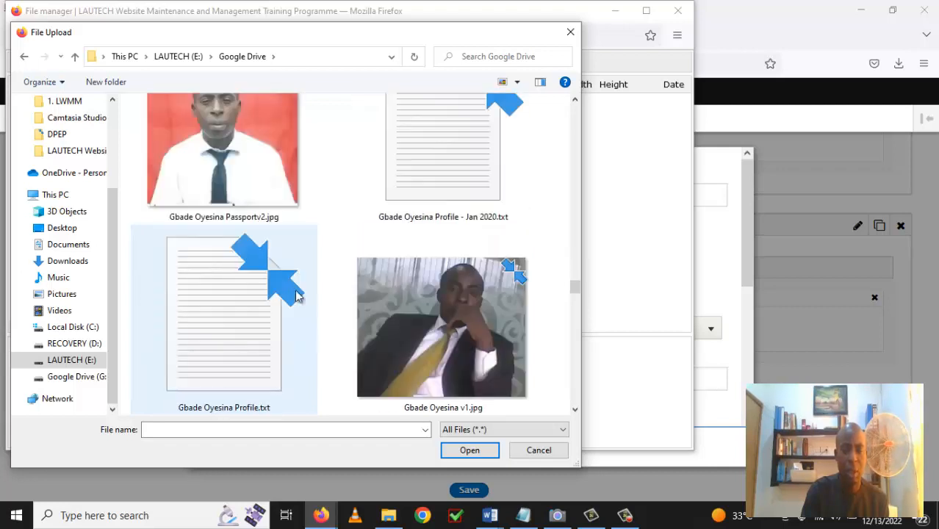
{"action": "left_click", "coordinate": [423, 334]}
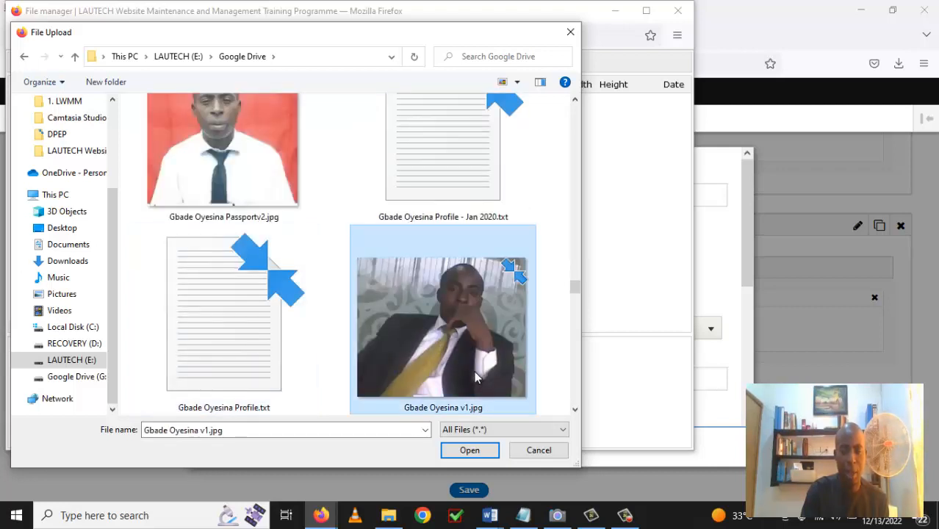
{"action": "left_click", "coordinate": [479, 453]}
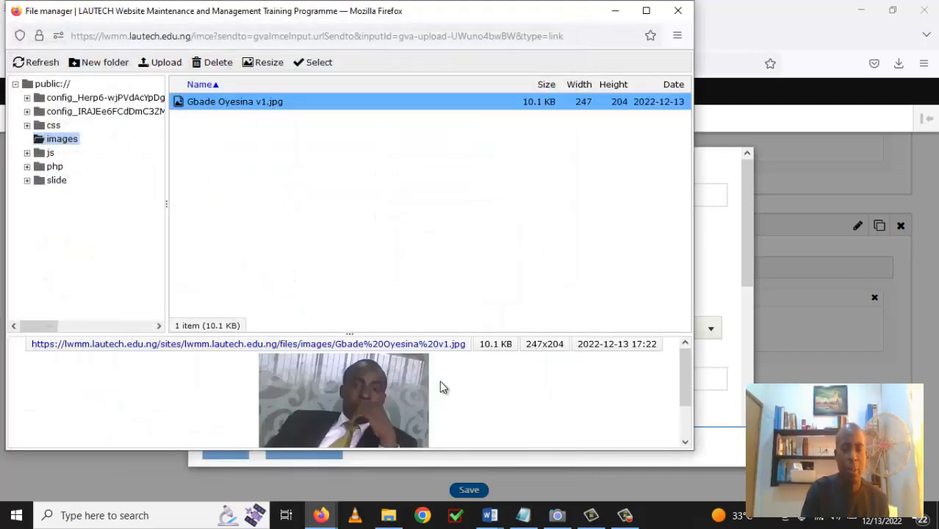
{"action": "scroll", "coordinate": [519, 387], "scroll_direction": "down", "scroll_amount": 2}
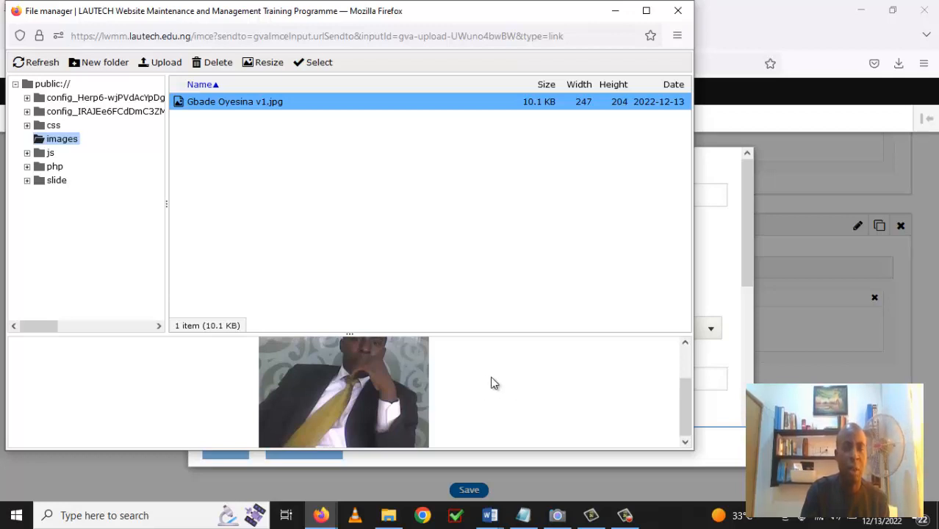
{"action": "double_click", "coordinate": [250, 110]}
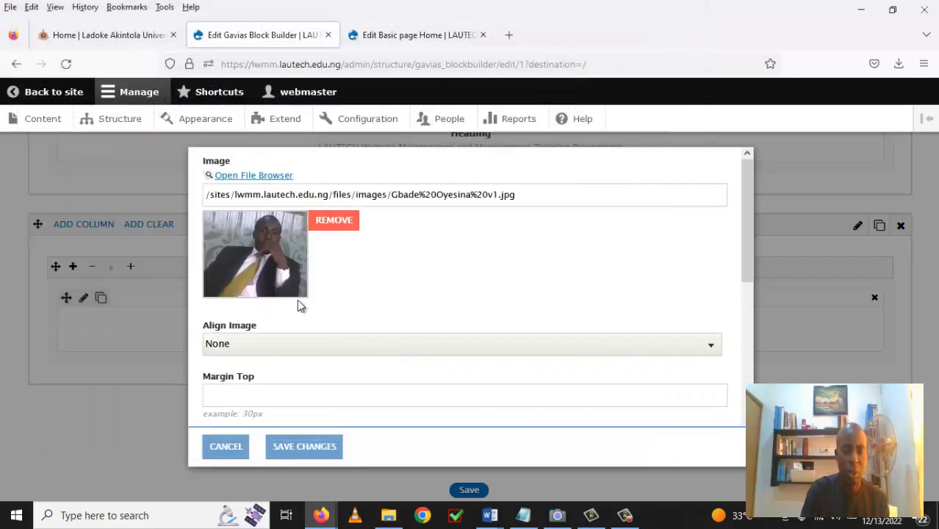
Set the photo's alignment to Center and animation to fade-up, then save the element settings.
{"action": "left_click", "coordinate": [713, 356]}
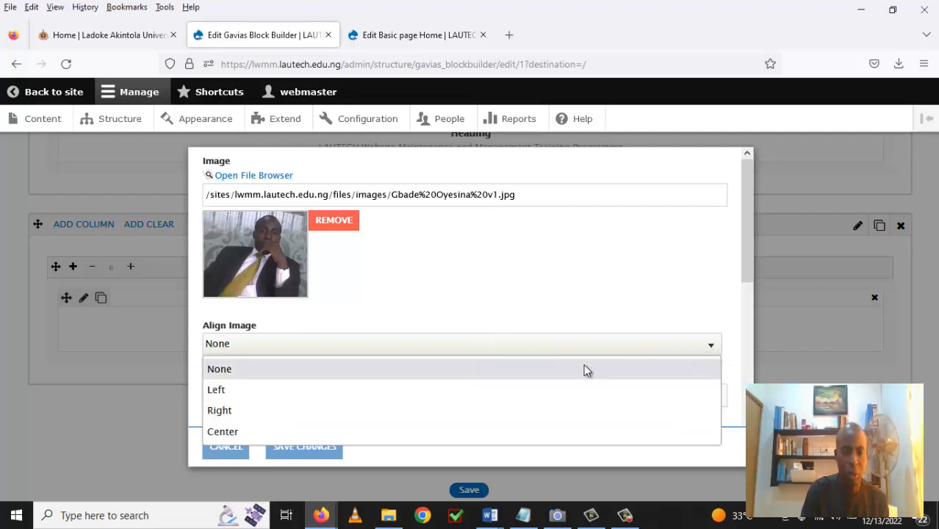
{"action": "left_click", "coordinate": [471, 428]}
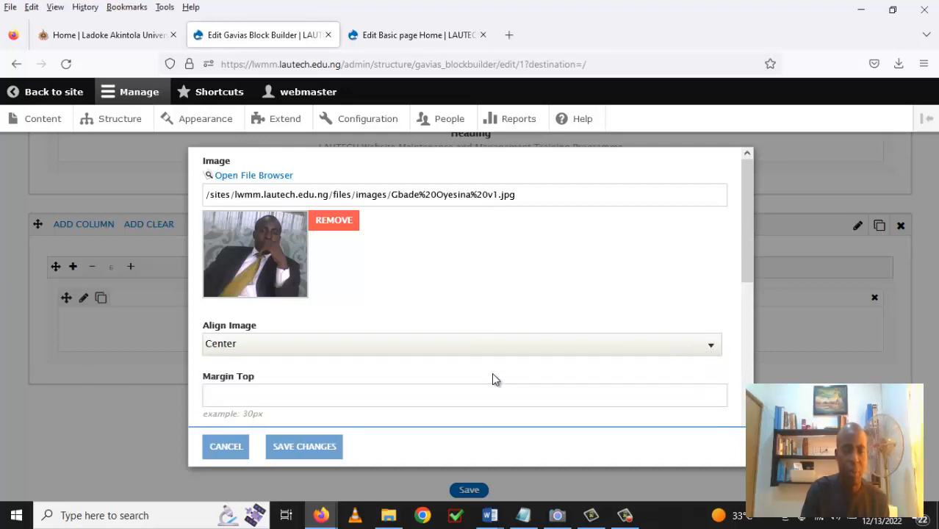
{"action": "scroll", "coordinate": [492, 373], "scroll_direction": "down", "scroll_amount": 2}
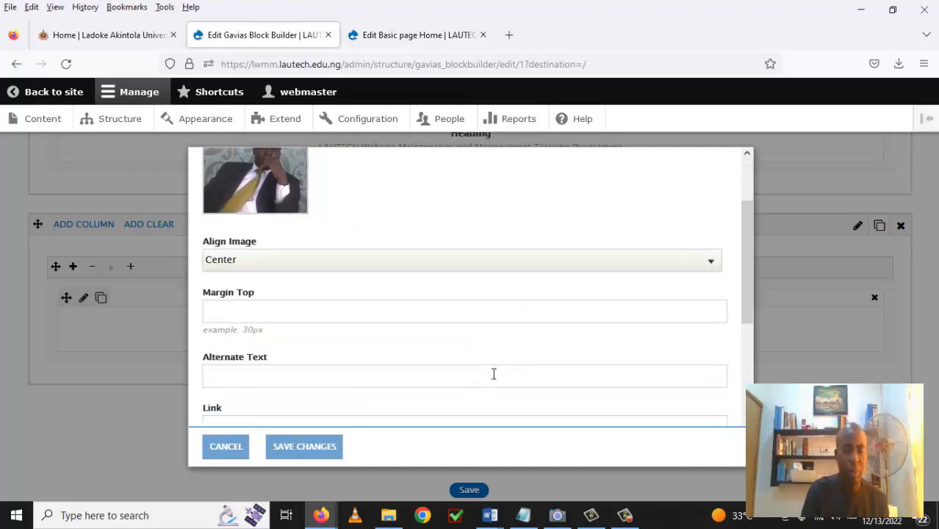
{"action": "scroll", "coordinate": [494, 374], "scroll_direction": "down", "scroll_amount": 4}
{"action": "scroll", "coordinate": [494, 379], "scroll_direction": "down", "scroll_amount": 1}
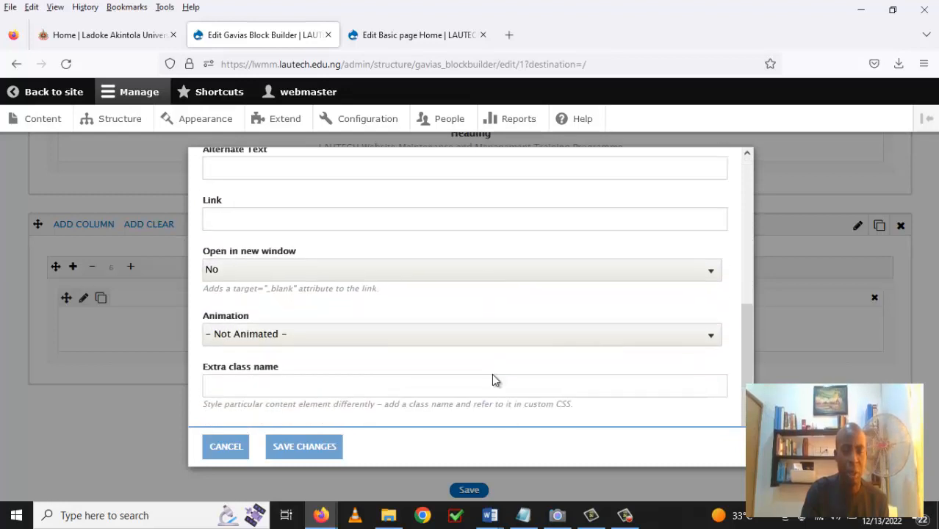
{"action": "left_click", "coordinate": [714, 340]}
{"action": "scroll", "coordinate": [311, 261], "scroll_direction": "down", "scroll_amount": 1}
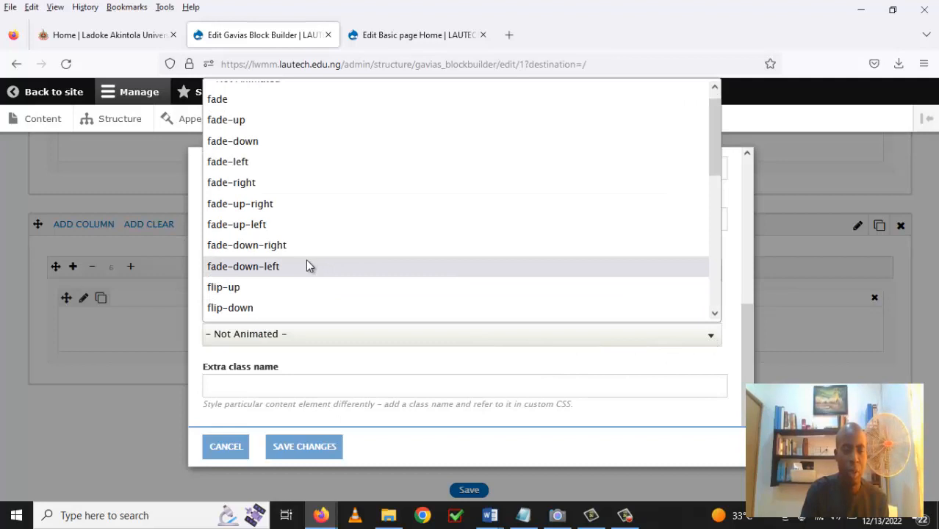
{"action": "left_click", "coordinate": [299, 124]}
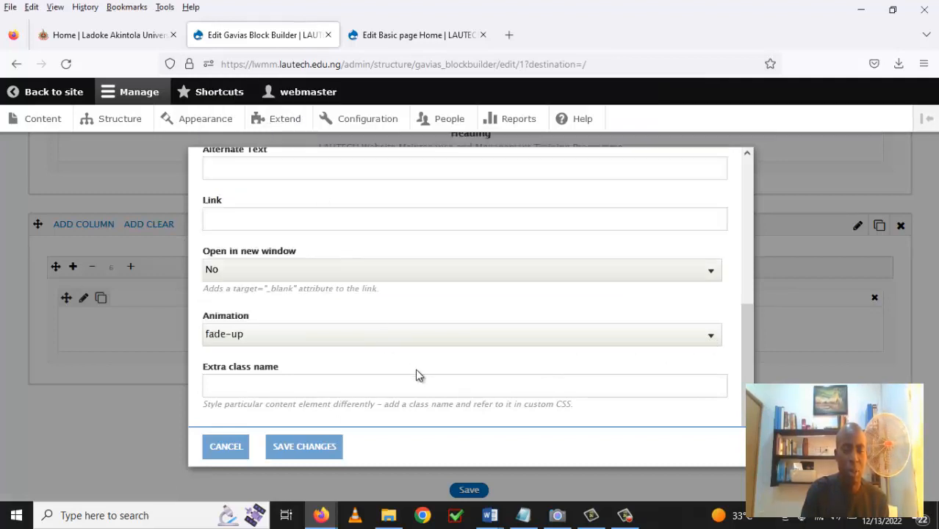
{"action": "left_click", "coordinate": [304, 454]}
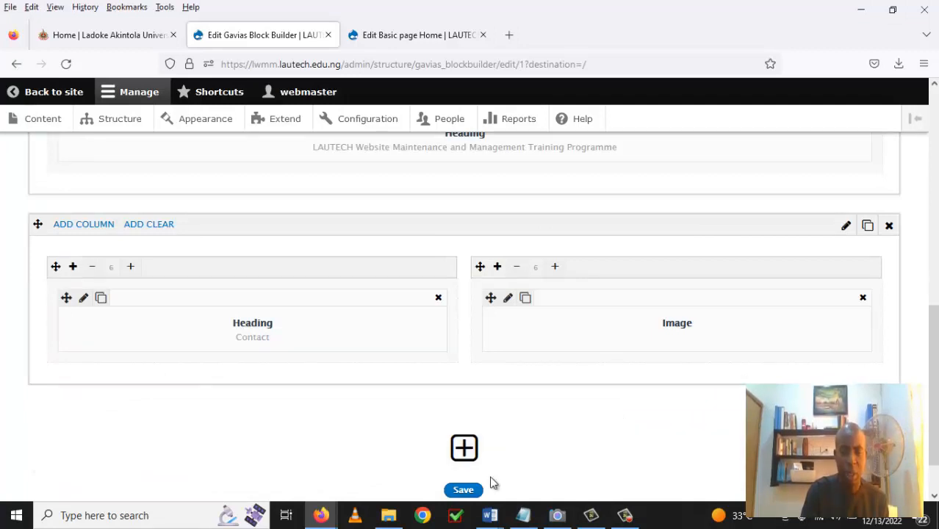
Save the Home layout, check the live Contact section, then reopen the layout in Block Builder.
{"action": "left_click", "coordinate": [469, 491]}
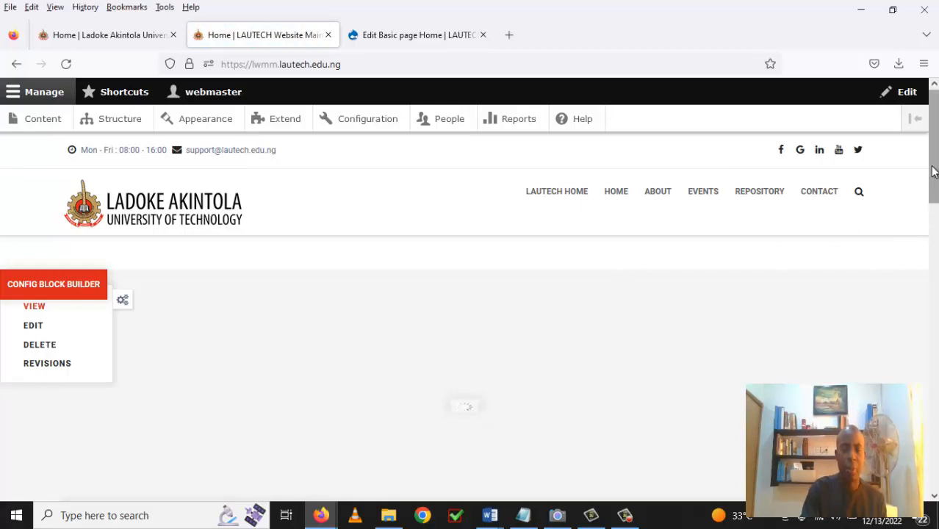
{"action": "left_click_drag", "start_coordinate": [934, 170], "coordinate": [934, 332]}
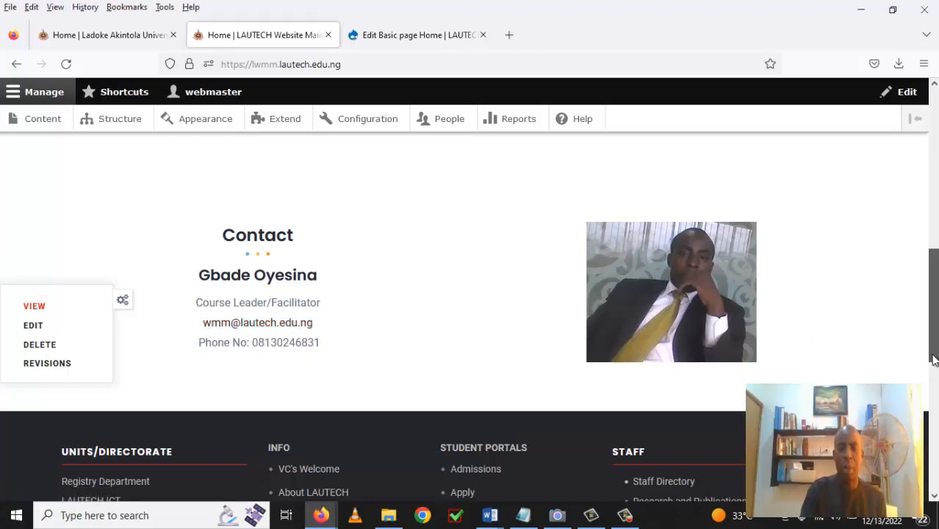
{"action": "scroll", "coordinate": [934, 367], "scroll_direction": "down", "scroll_amount": 1}
{"action": "scroll", "coordinate": [934, 365], "scroll_direction": "up", "scroll_amount": 5}
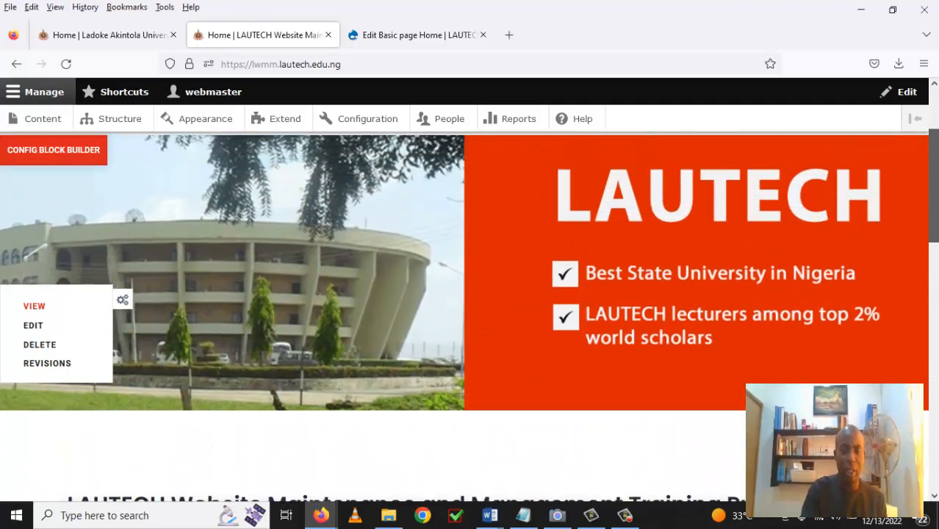
{"action": "scroll", "coordinate": [934, 366], "scroll_direction": "down", "scroll_amount": 3}
{"action": "scroll", "coordinate": [933, 365], "scroll_direction": "down", "scroll_amount": 1}
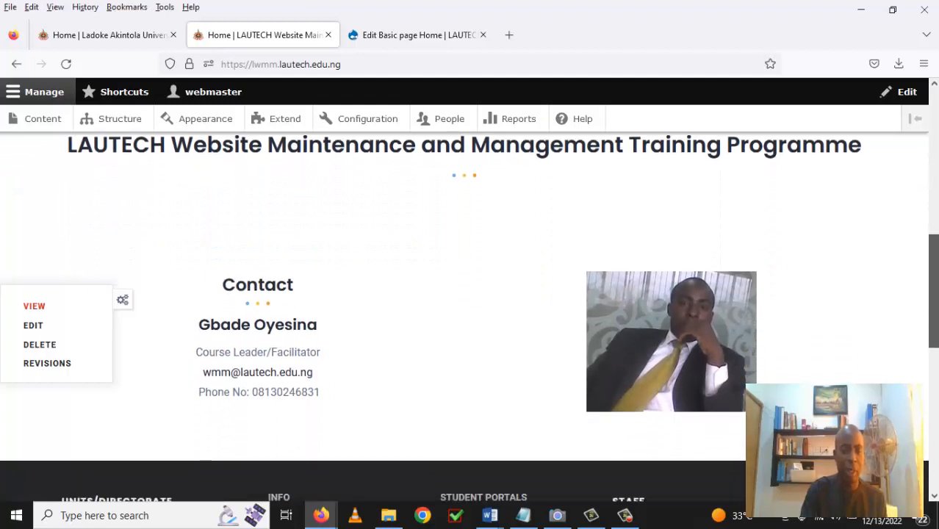
{"action": "scroll", "coordinate": [558, 319], "scroll_direction": "down", "scroll_amount": 1}
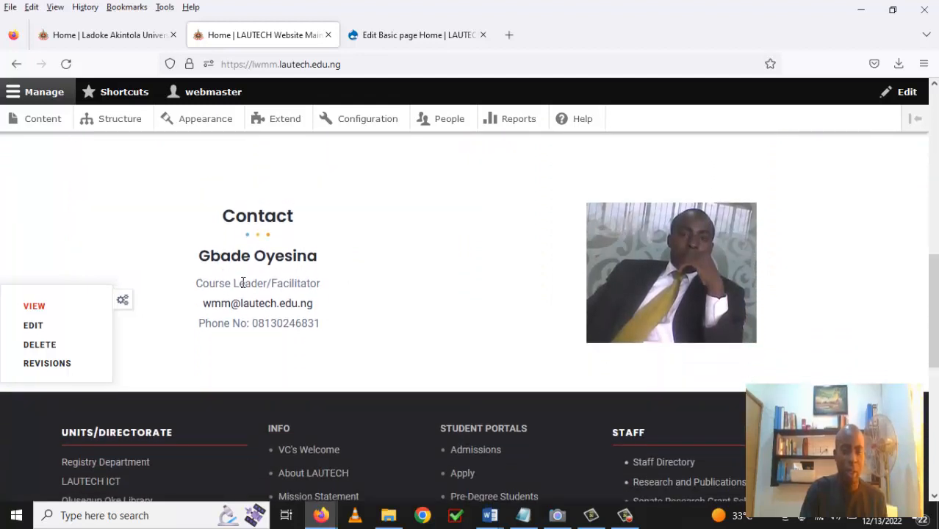
{"action": "scroll", "coordinate": [362, 287], "scroll_direction": "up", "scroll_amount": 2}
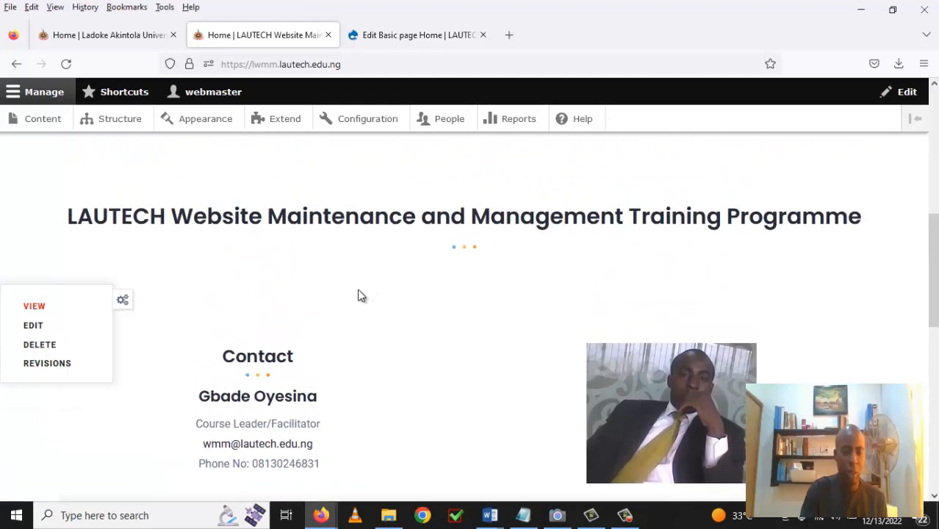
{"action": "scroll", "coordinate": [251, 398], "scroll_direction": "up", "scroll_amount": 3}
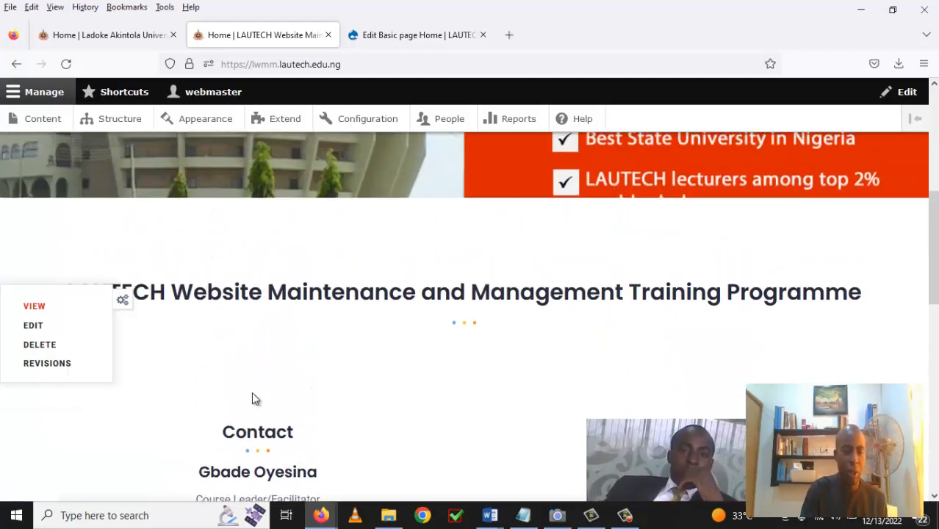
{"action": "scroll", "coordinate": [252, 400], "scroll_direction": "up", "scroll_amount": 2}
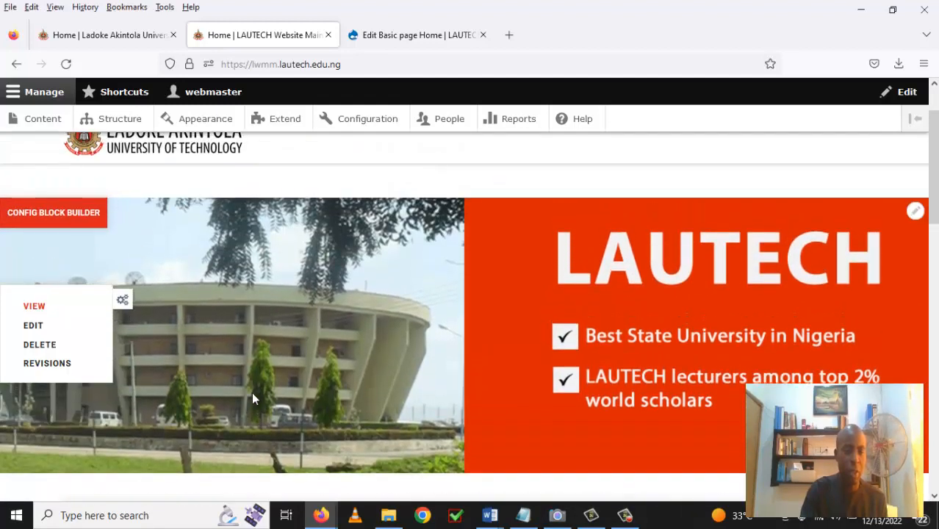
{"action": "left_click", "coordinate": [53, 220]}
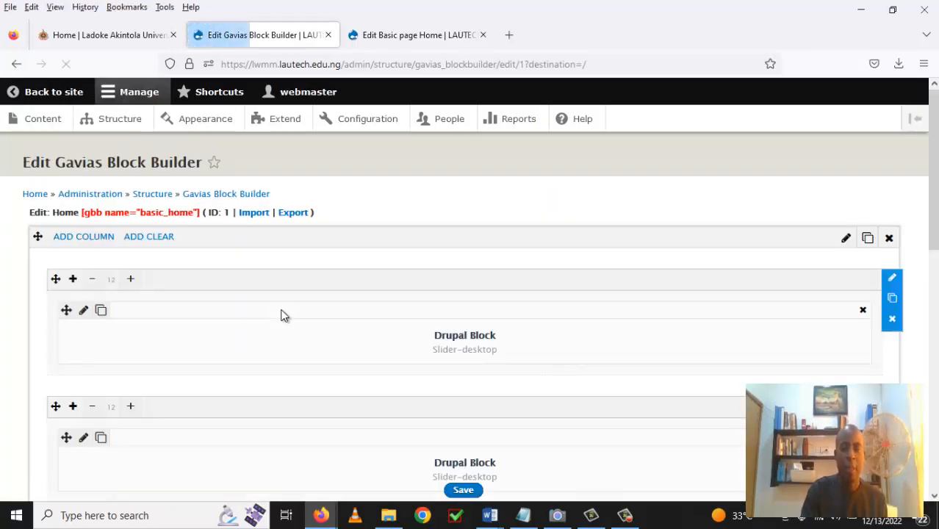
Insert the missing leading 'l' into the e-mail in the Contact heading's Description and save.
{"action": "scroll", "coordinate": [327, 339], "scroll_direction": "down", "scroll_amount": 2}
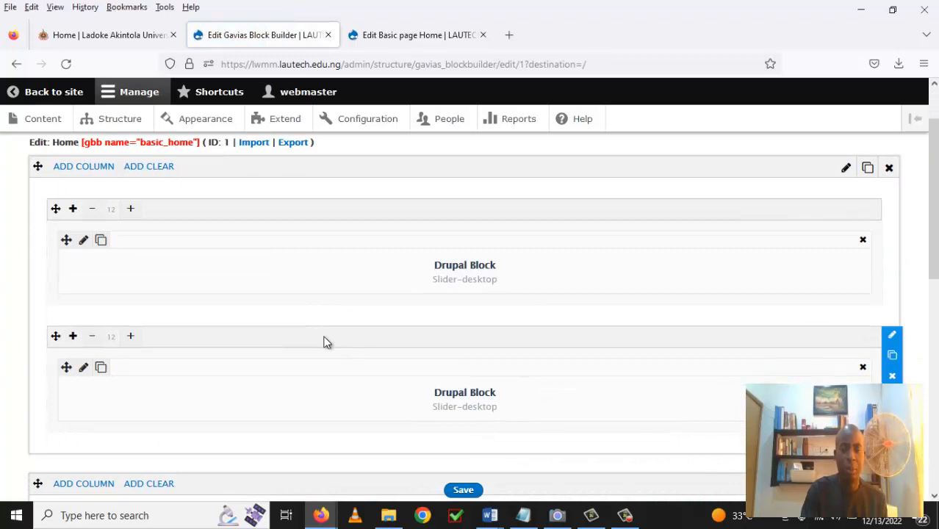
{"action": "scroll", "coordinate": [327, 342], "scroll_direction": "down", "scroll_amount": 2}
{"action": "scroll", "coordinate": [327, 343], "scroll_direction": "down", "scroll_amount": 3}
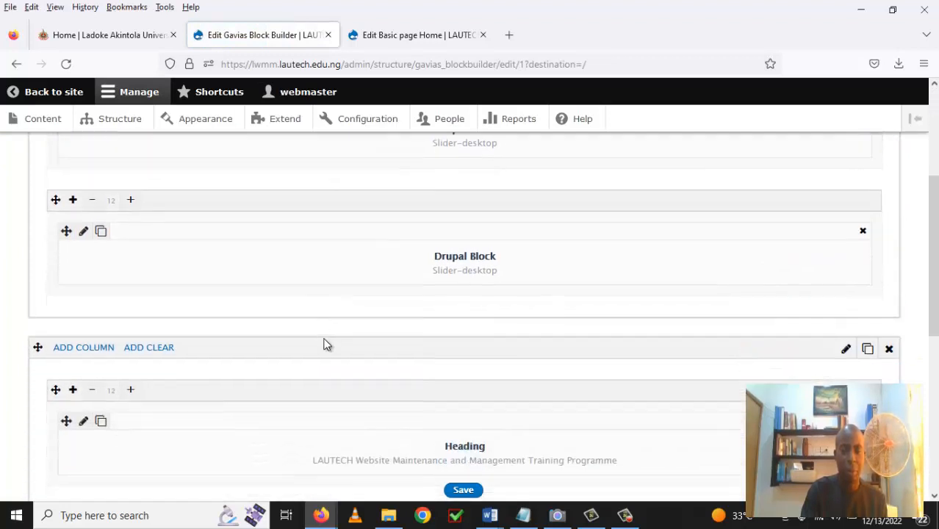
{"action": "scroll", "coordinate": [327, 344], "scroll_direction": "down", "scroll_amount": 3}
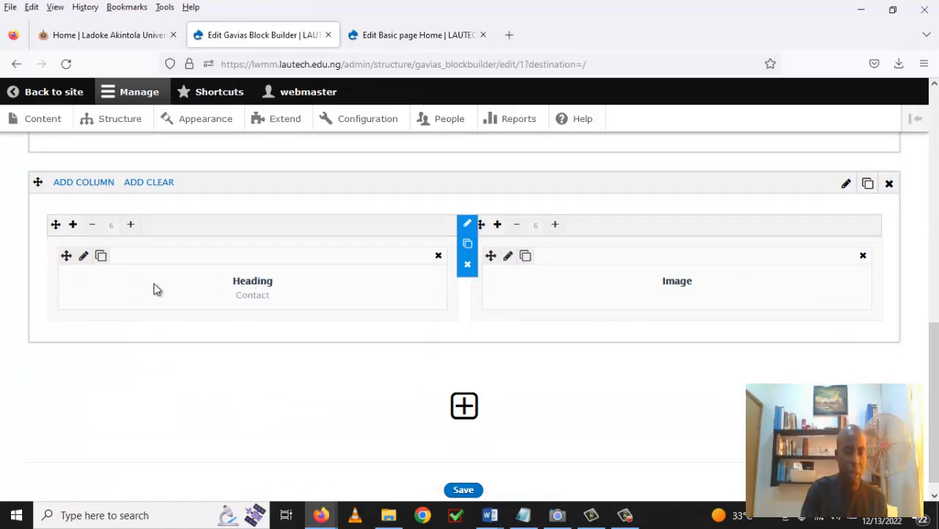
{"action": "left_click", "coordinate": [84, 257]}
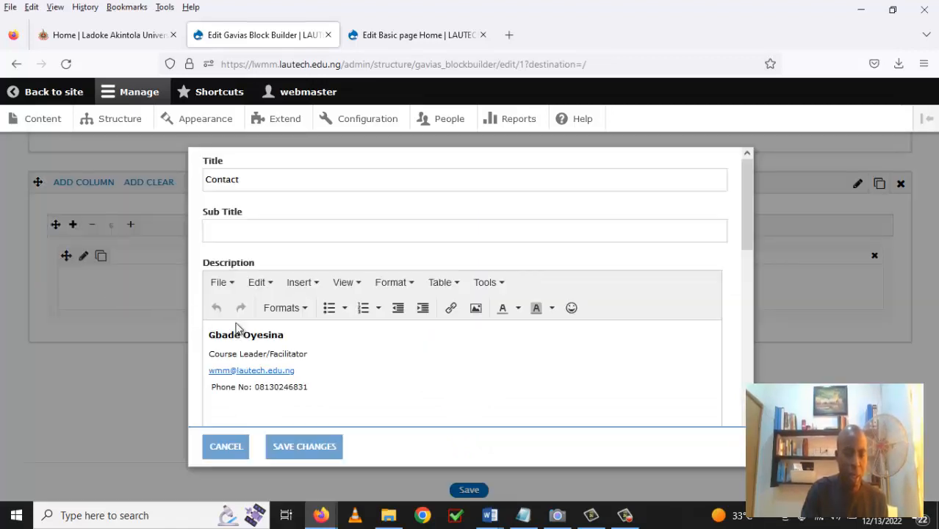
{"action": "left_click", "coordinate": [210, 371]}
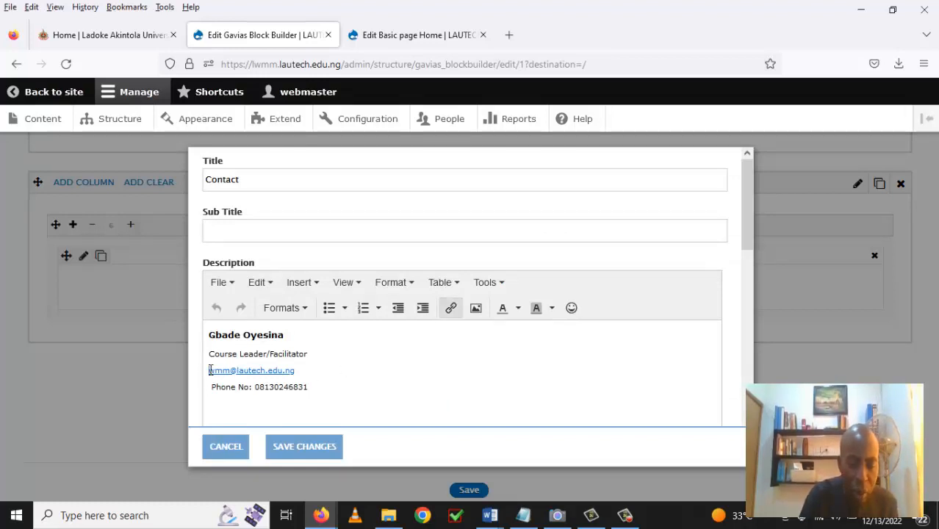
{"action": "type", "text": "l"}
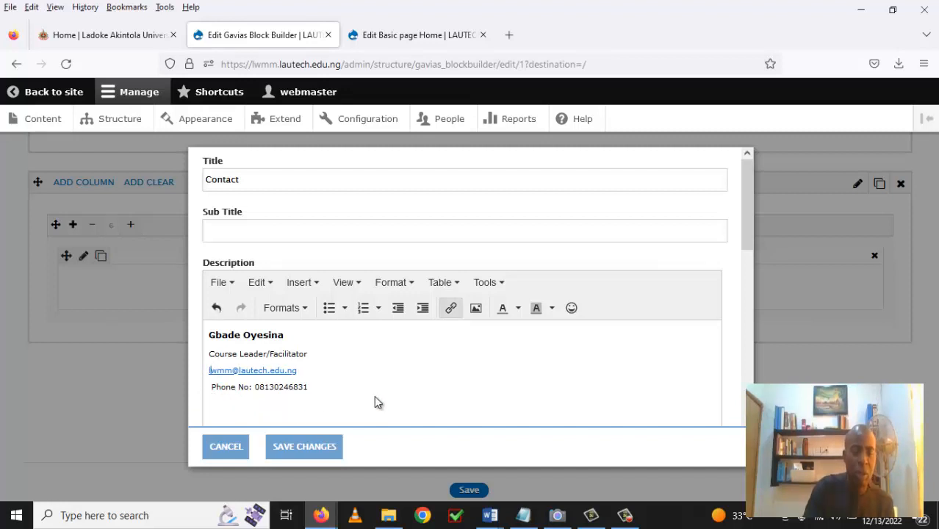
{"action": "left_click", "coordinate": [321, 453]}
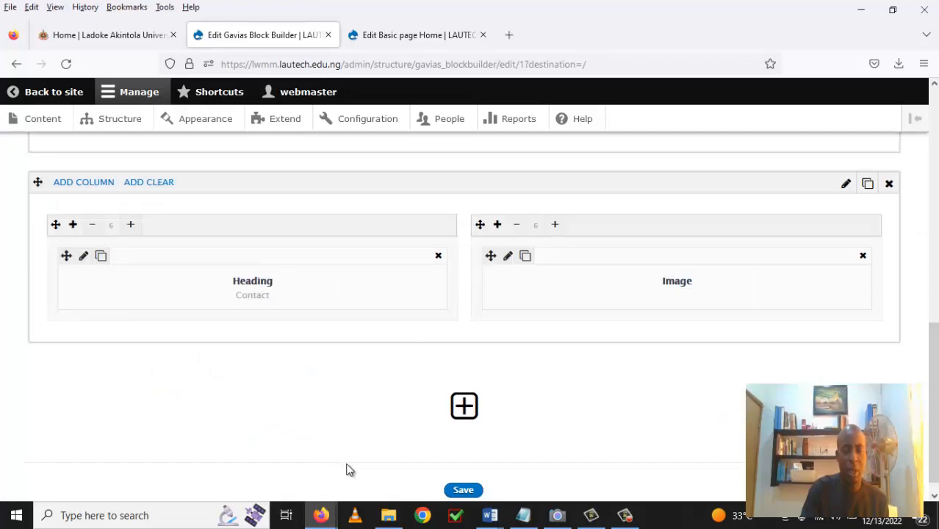
Save the Home layout and scroll the homepage to confirm the corrected Contact e-mail beside the photo.
{"action": "left_click", "coordinate": [463, 490]}
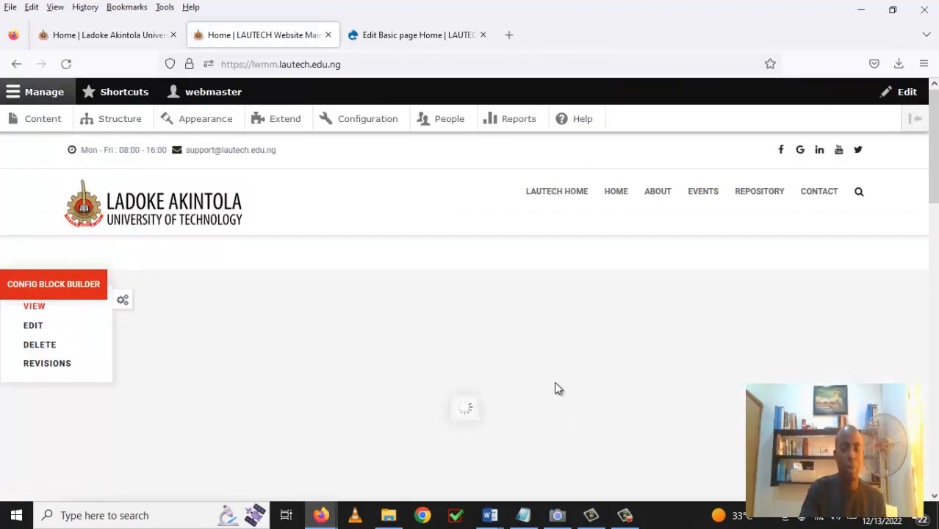
{"action": "scroll", "coordinate": [555, 388], "scroll_direction": "down", "scroll_amount": 4}
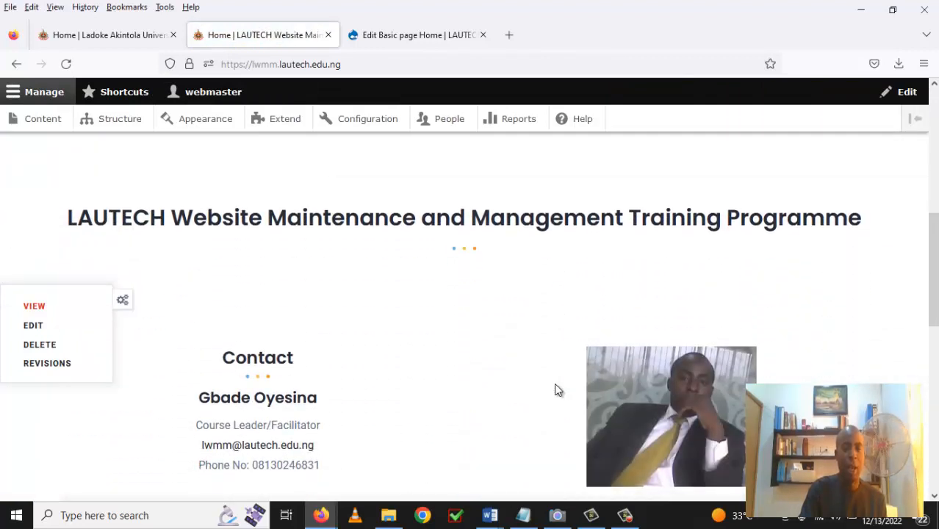
{"action": "scroll", "coordinate": [426, 233], "scroll_direction": "up", "scroll_amount": 3}
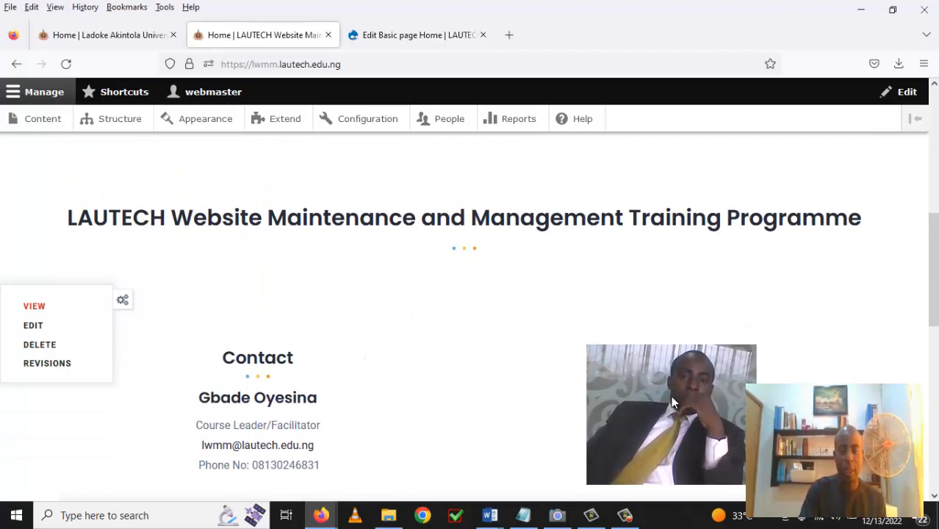
{"action": "scroll", "coordinate": [478, 394], "scroll_direction": "up", "scroll_amount": 2}
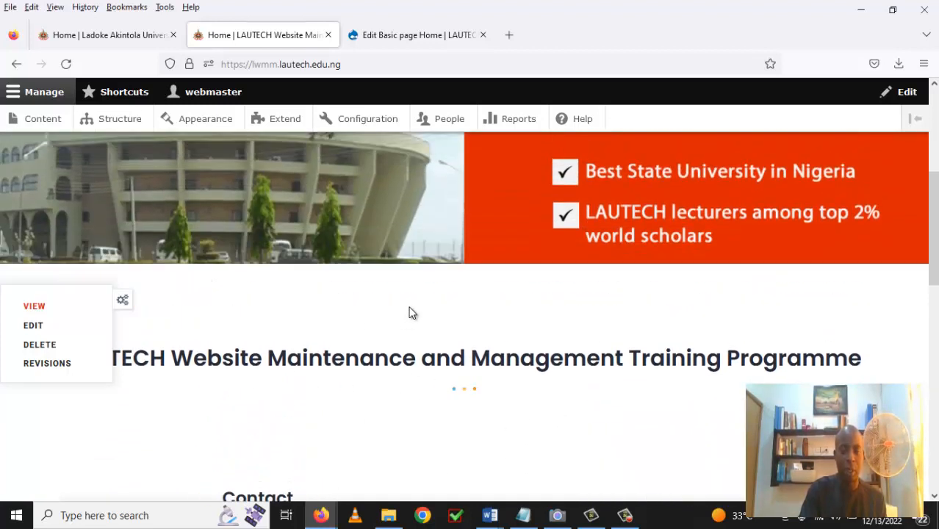
{"action": "scroll", "coordinate": [408, 306], "scroll_direction": "up", "scroll_amount": 3}
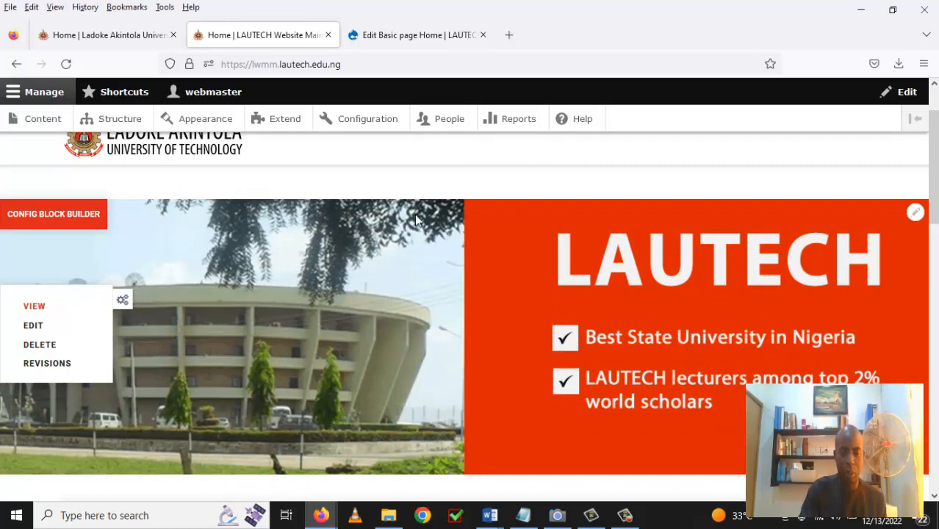
{"action": "scroll", "coordinate": [475, 375], "scroll_direction": "down", "scroll_amount": 3}
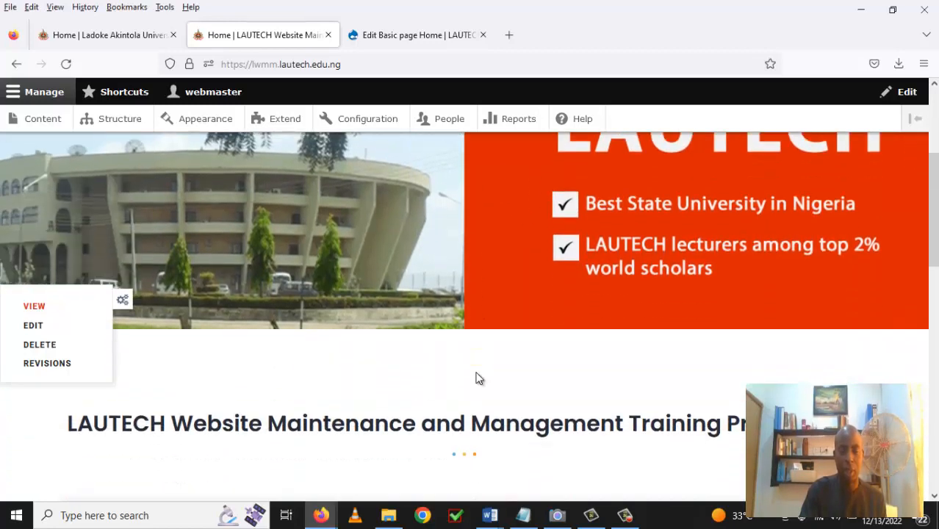
{"action": "scroll", "coordinate": [477, 373], "scroll_direction": "down", "scroll_amount": 4}
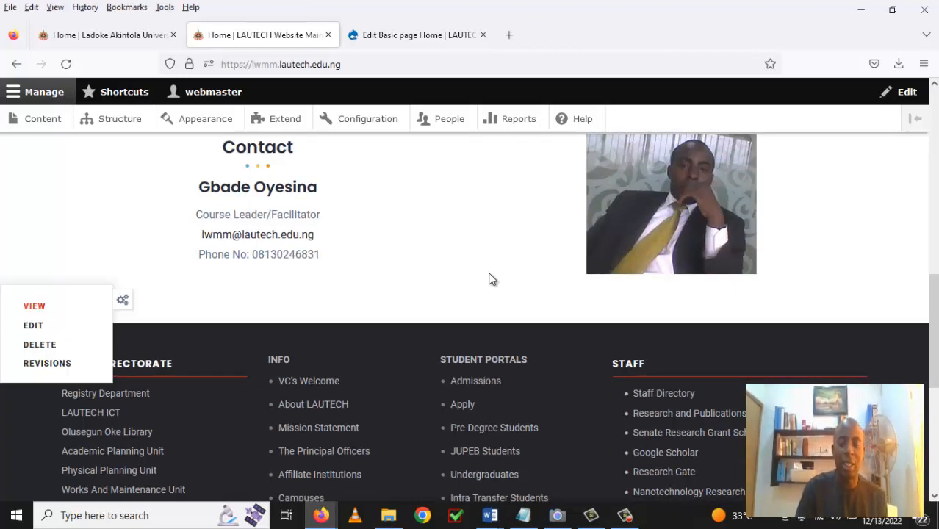
{"action": "scroll", "coordinate": [473, 274], "scroll_direction": "up", "scroll_amount": 2}
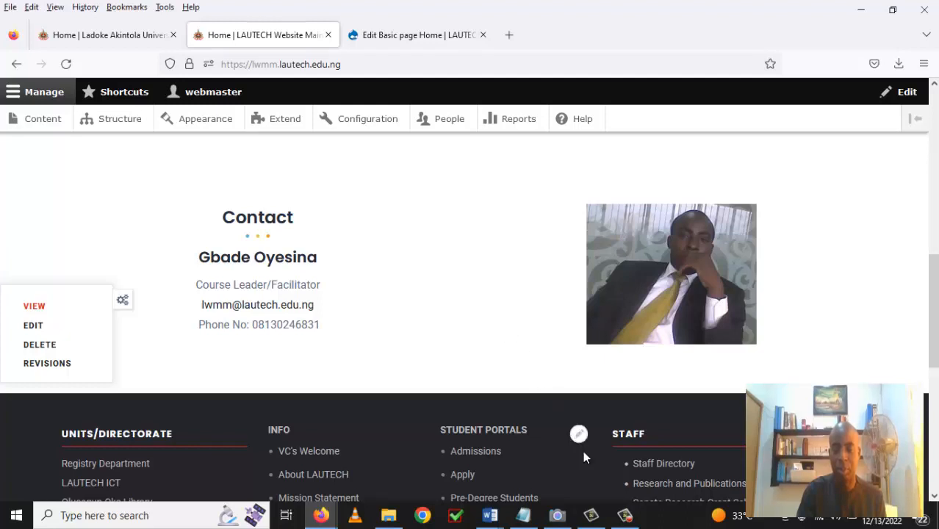
Stop the Camtasia Recorder capture from its taskbar controls.
{"action": "left_click", "coordinate": [624, 515]}
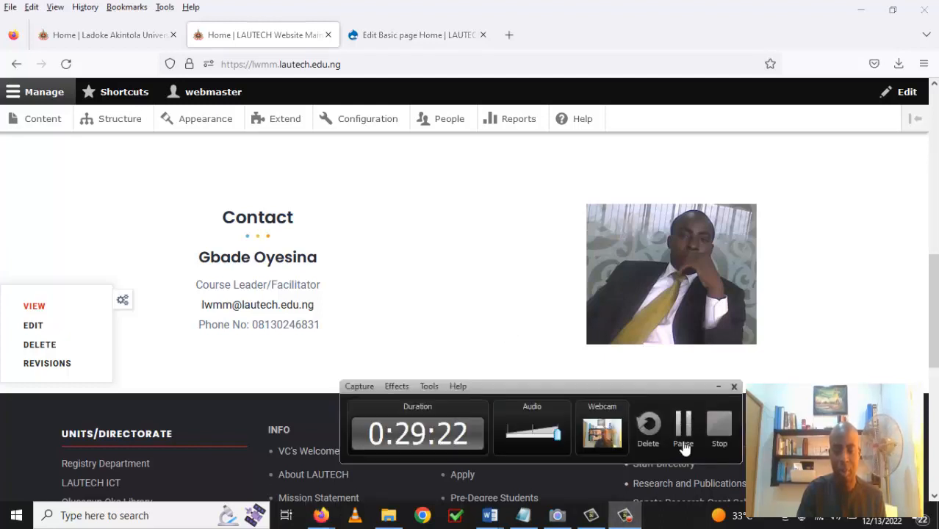
{"action": "left_click", "coordinate": [717, 434]}
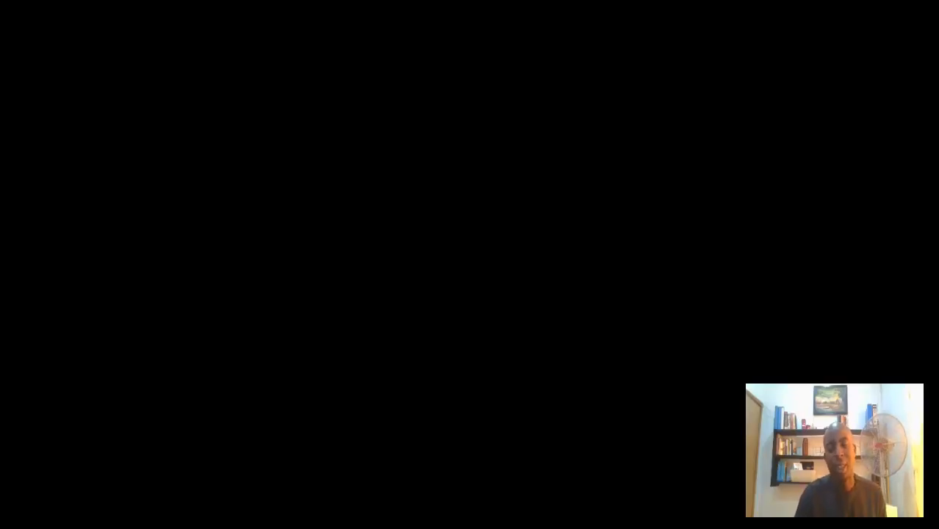